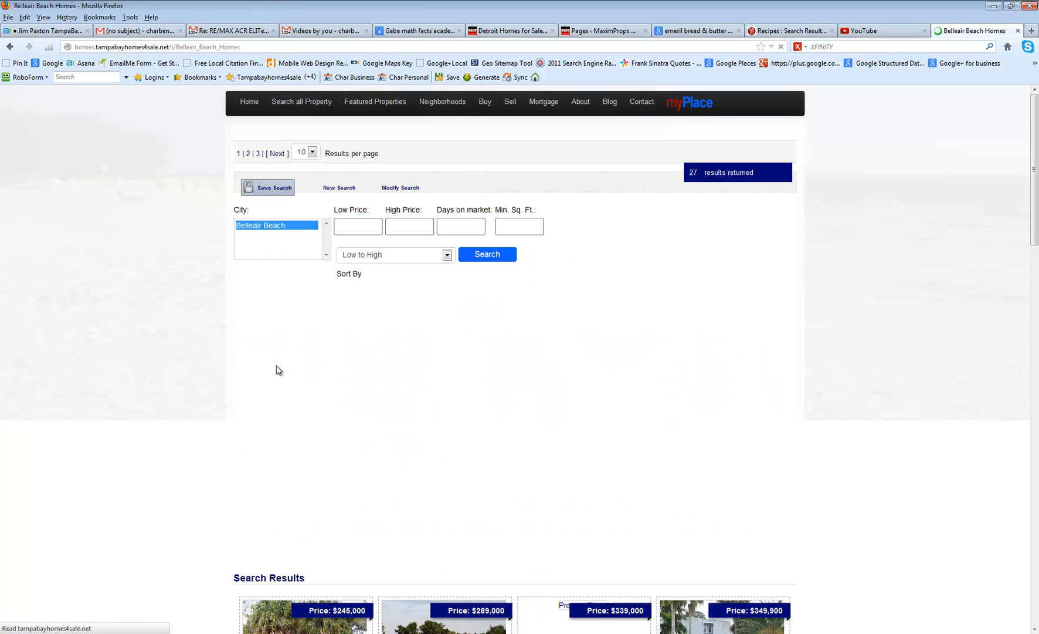
Step: Examine the Belleair Beach homes page, including its neighborhood choices, results map, property listings and price and market-time filters
{"action": "mouse_move", "coordinate": [478, 106]}
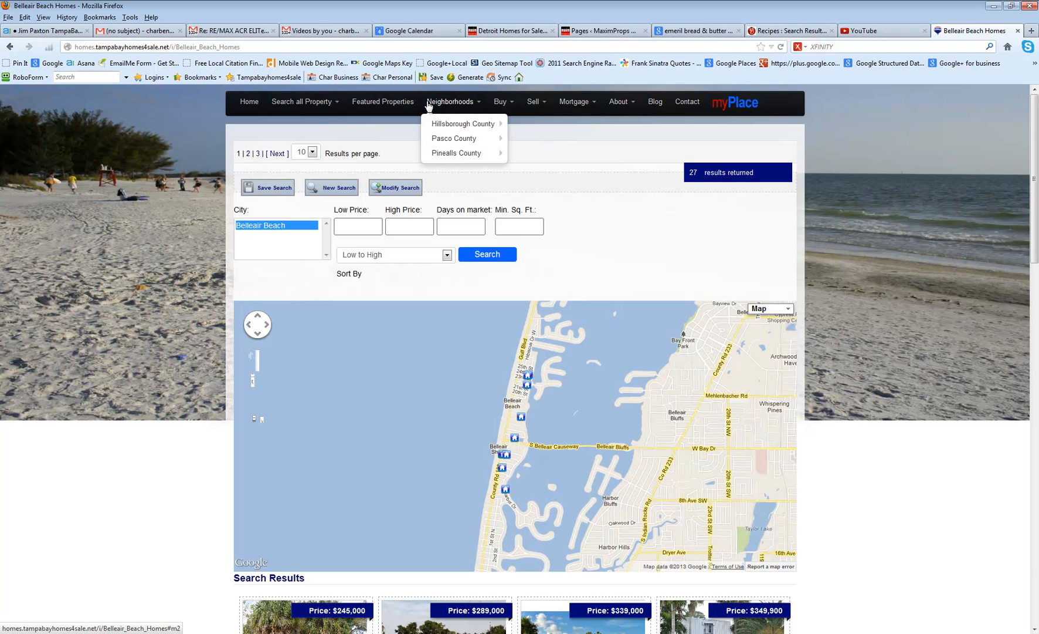
{"action": "mouse_move", "coordinate": [455, 136]}
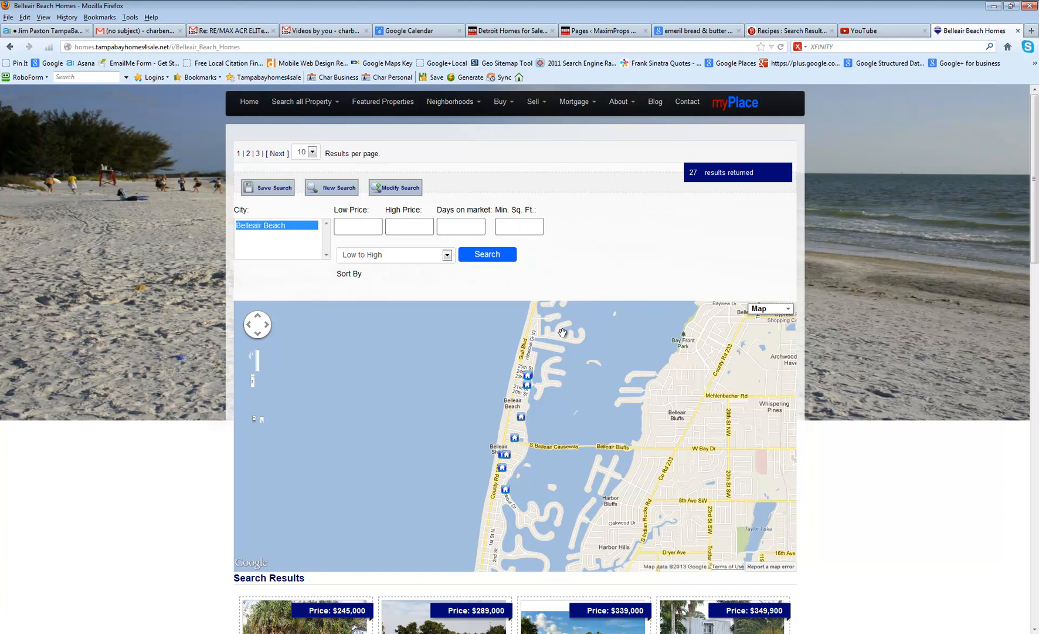
{"action": "scroll", "coordinate": [553, 339], "scroll_direction": "down", "scroll_amount": 1}
{"action": "scroll", "coordinate": [592, 373], "scroll_direction": "up", "scroll_amount": 1}
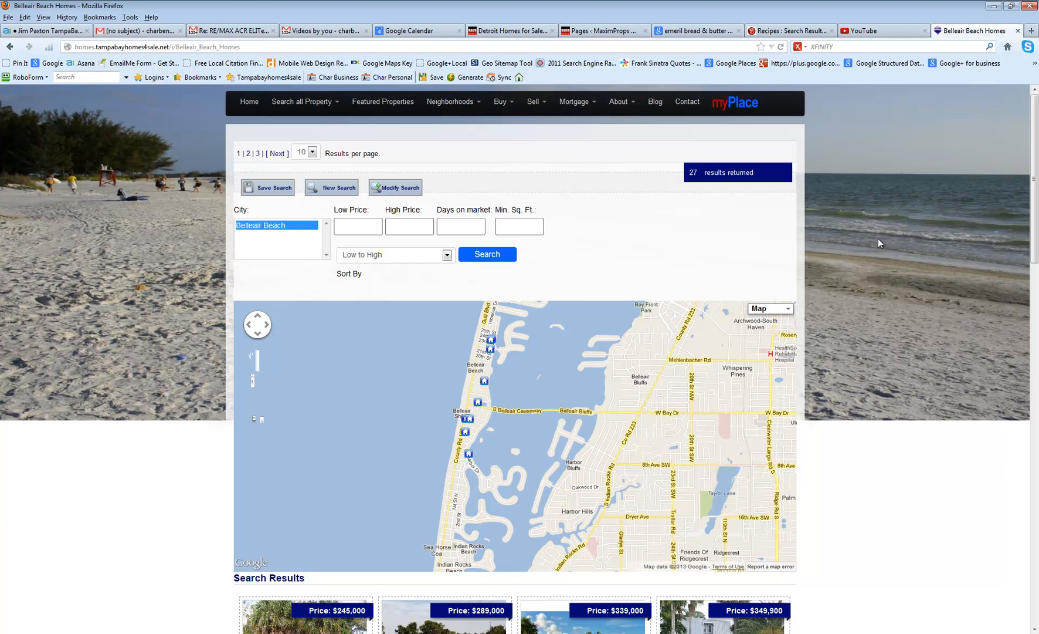
{"action": "scroll", "coordinate": [878, 238], "scroll_direction": "down", "scroll_amount": 5}
{"action": "scroll", "coordinate": [879, 238], "scroll_direction": "down", "scroll_amount": 6}
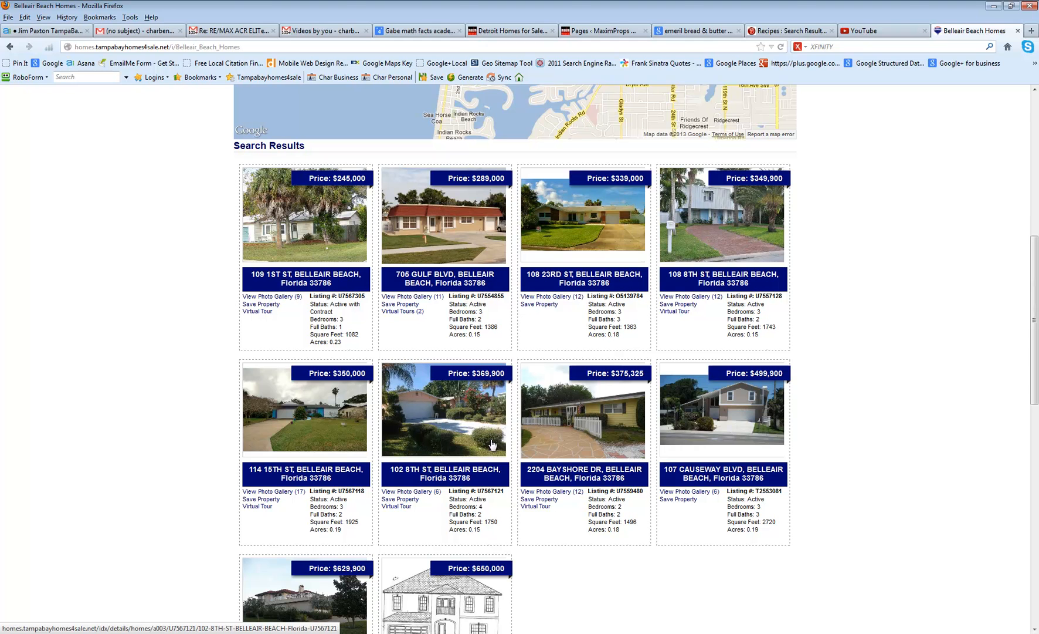
{"action": "scroll", "coordinate": [523, 426], "scroll_direction": "up", "scroll_amount": 2}
{"action": "scroll", "coordinate": [523, 426], "scroll_direction": "up", "scroll_amount": 8}
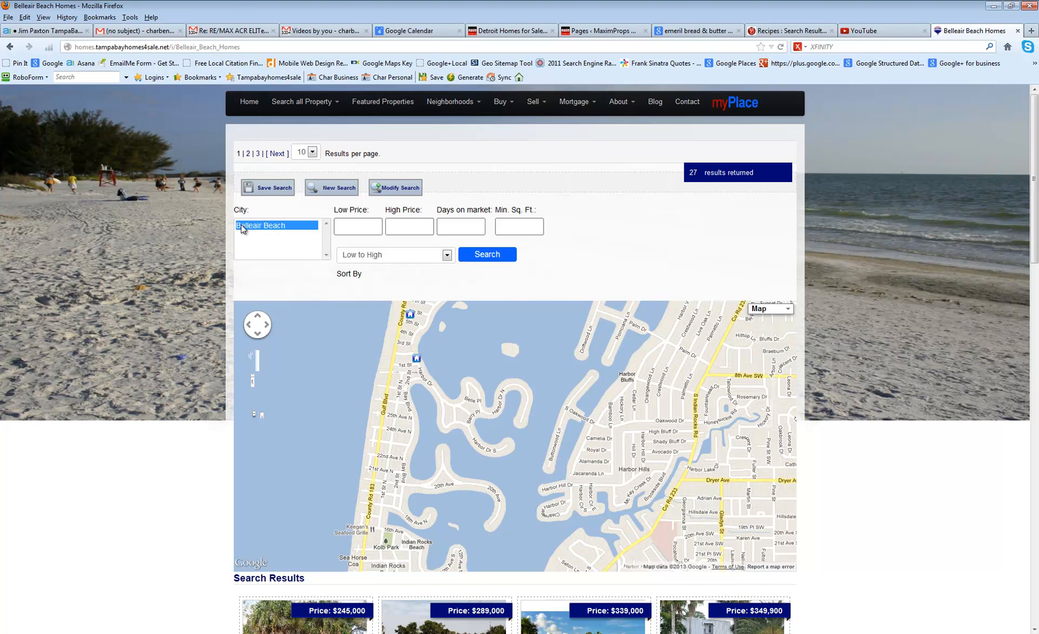
{"action": "left_click", "coordinate": [407, 224]}
{"action": "left_click", "coordinate": [458, 229]}
Step: Run an advanced property search for the cities Belleair Bch and Belleair Beach and look over the returned listings
{"action": "left_click", "coordinate": [335, 103]}
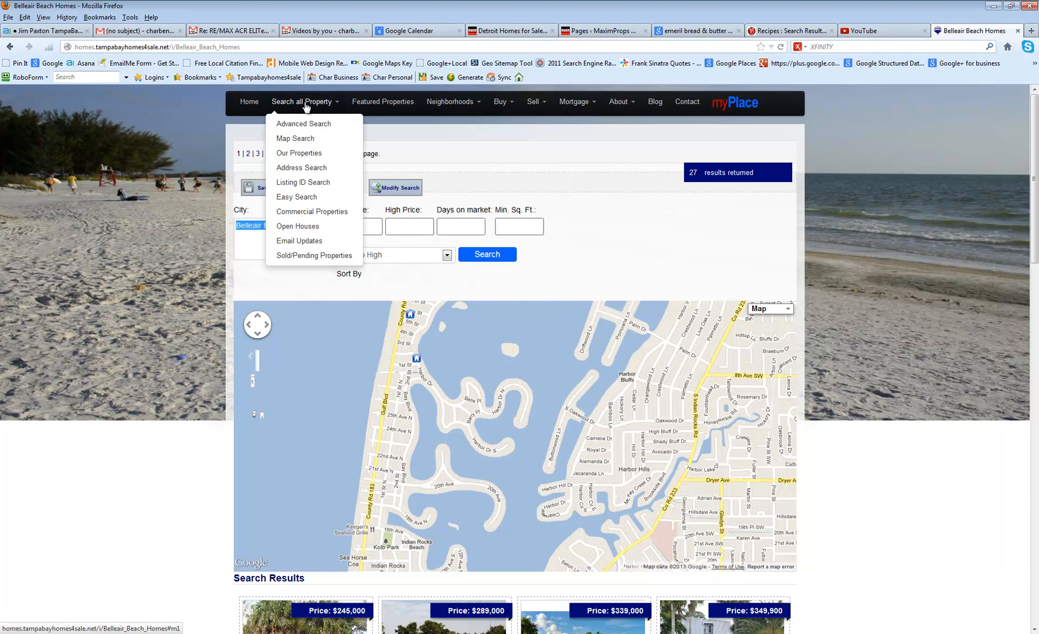
{"action": "left_click", "coordinate": [303, 124]}
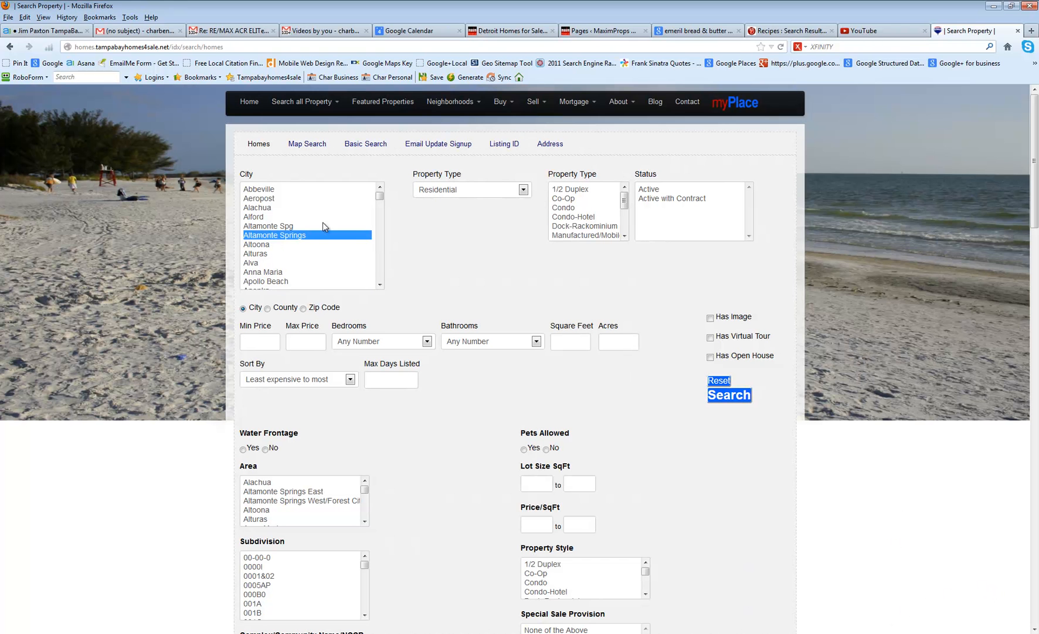
{"action": "scroll", "coordinate": [305, 229], "scroll_direction": "down", "scroll_amount": 15}
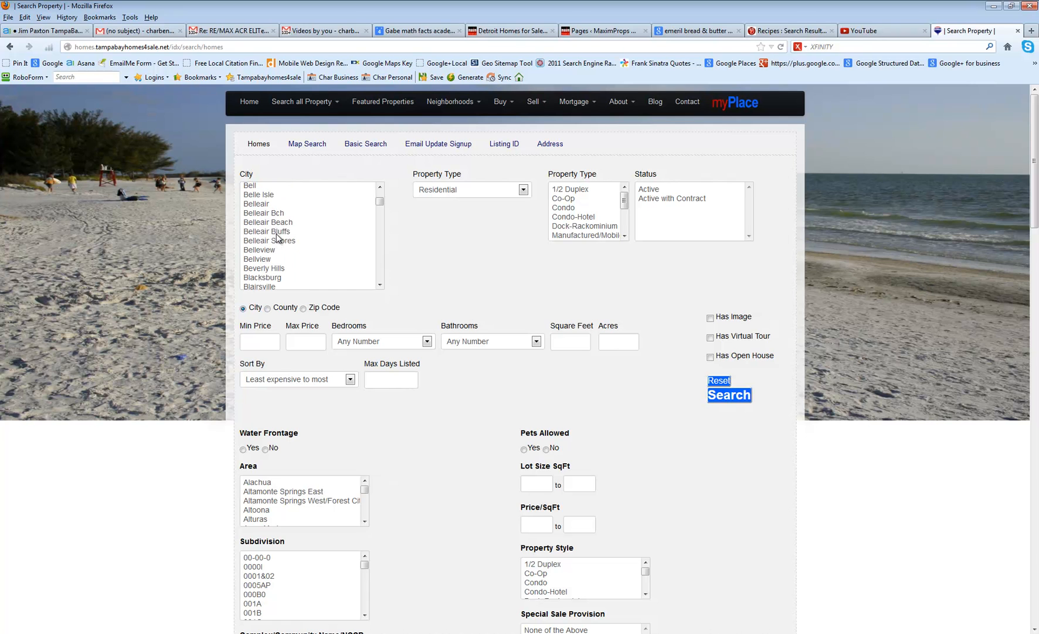
{"action": "left_click", "coordinate": [280, 224]}
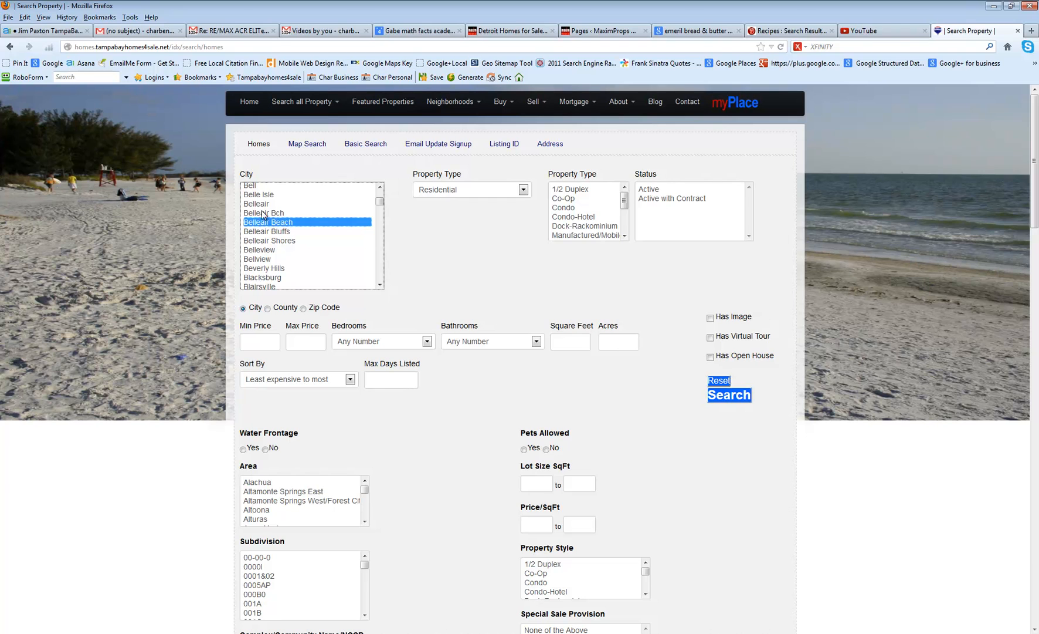
{"action": "left_click", "coordinate": [272, 215], "text": "ctrl"}
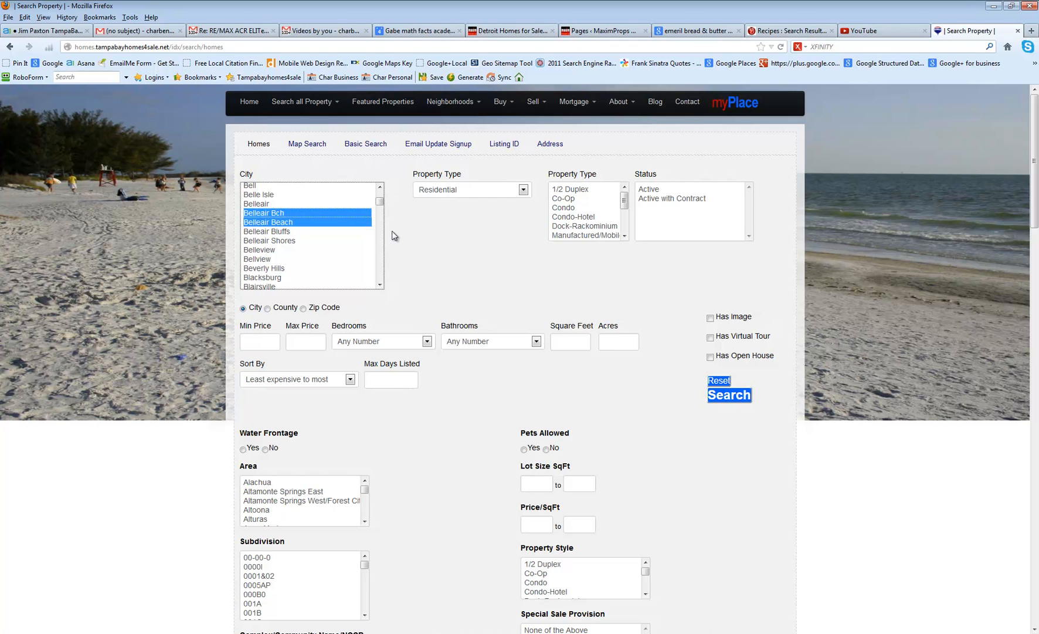
{"action": "left_click", "coordinate": [713, 401]}
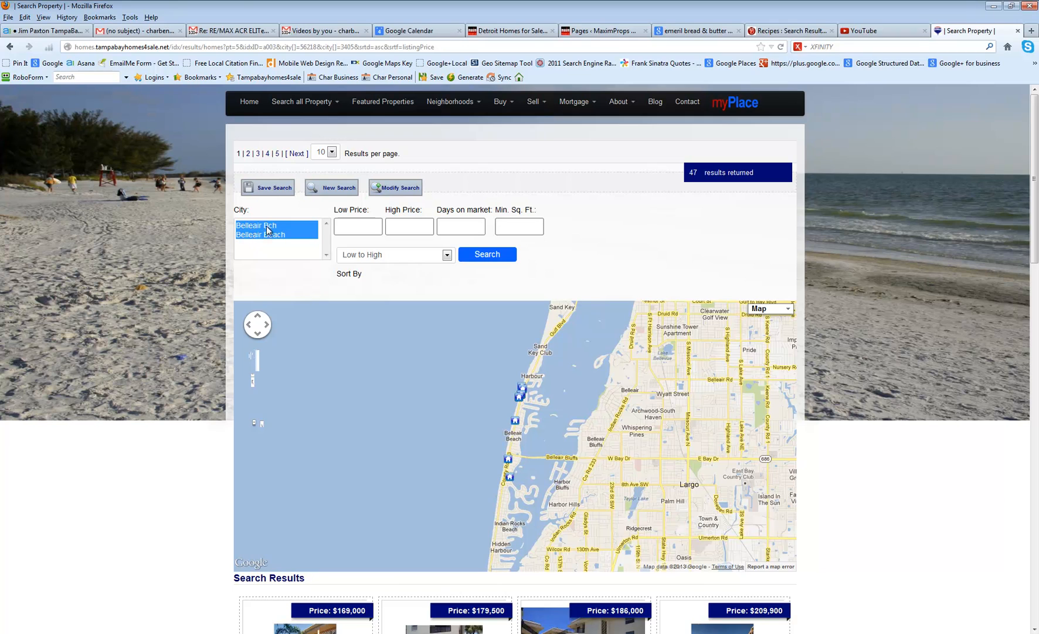
{"action": "scroll", "coordinate": [675, 352], "scroll_direction": "down", "scroll_amount": 10}
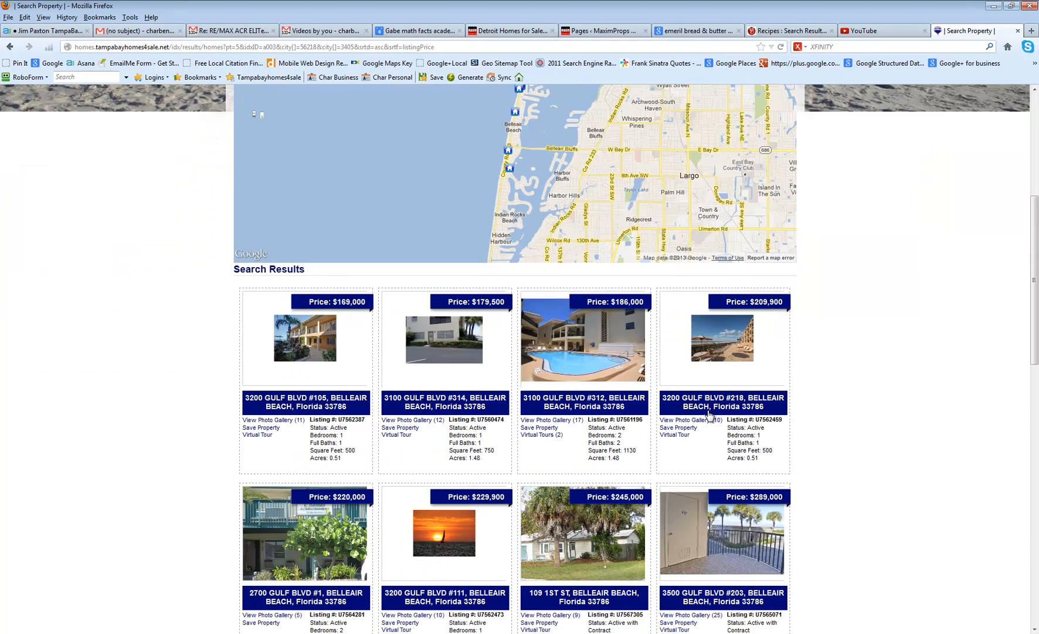
{"action": "scroll", "coordinate": [547, 534], "scroll_direction": "up", "scroll_amount": 10}
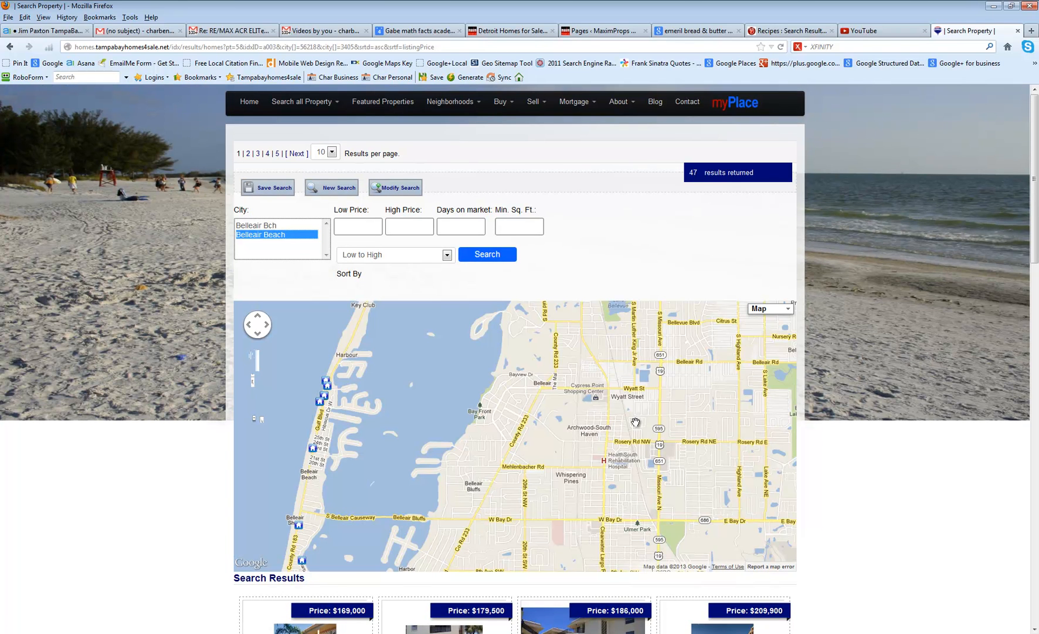
Step: Open the Northdale Homes neighborhood page for Hillsborough County and select Tampa in its city filter
{"action": "mouse_move", "coordinate": [476, 105]}
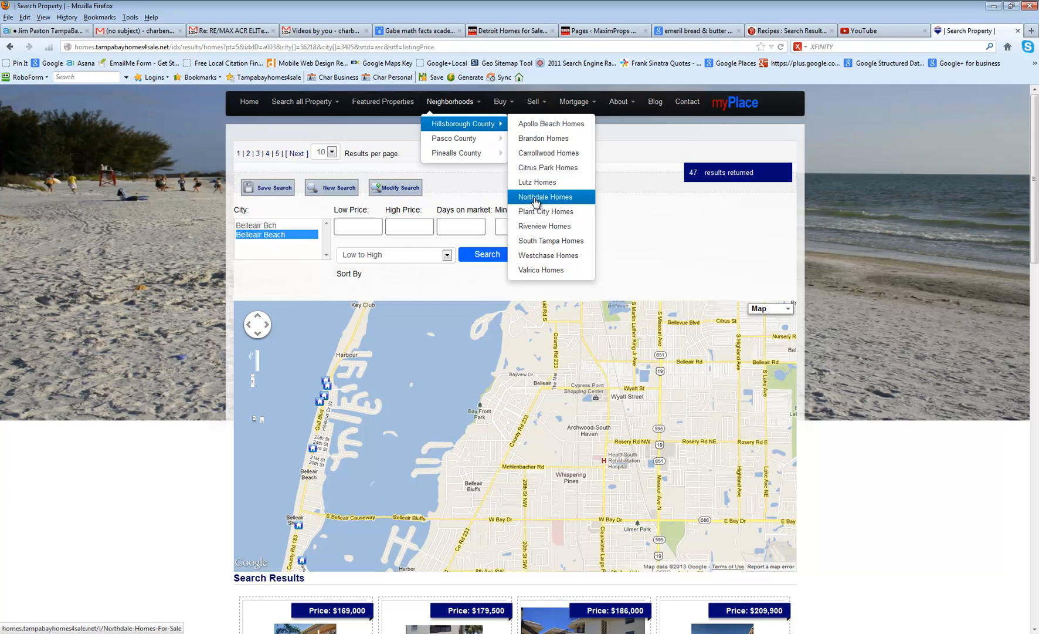
{"action": "left_click", "coordinate": [538, 197]}
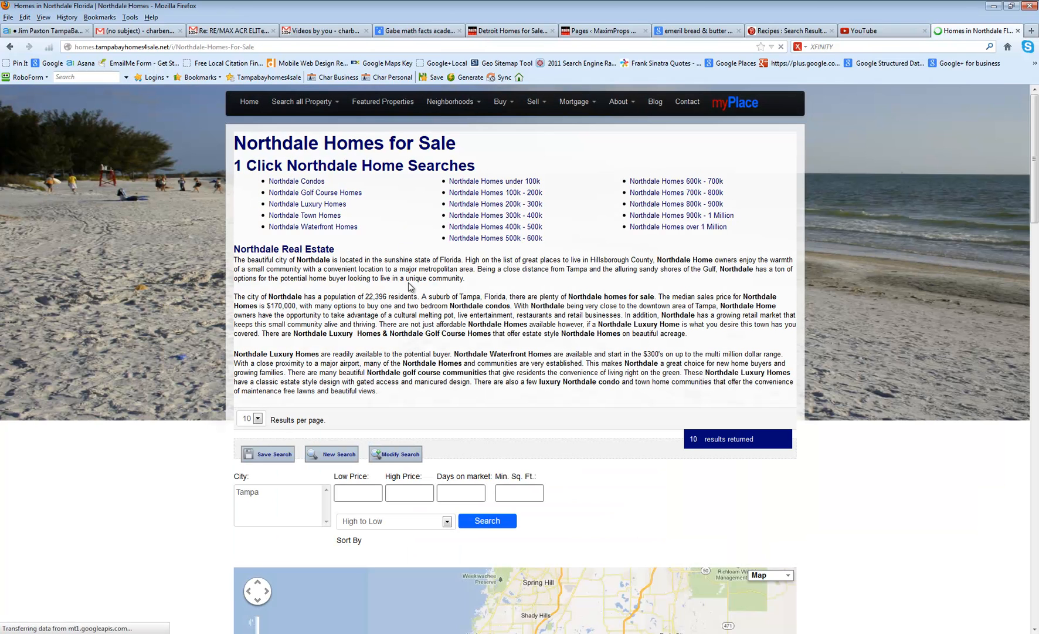
{"action": "scroll", "coordinate": [413, 324], "scroll_direction": "down", "scroll_amount": 4}
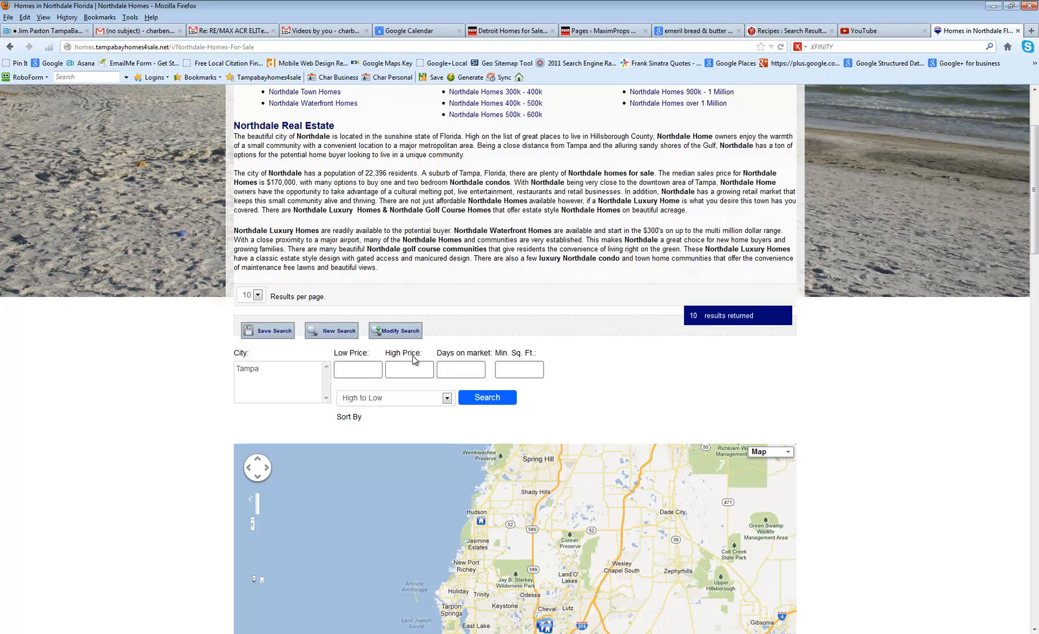
{"action": "scroll", "coordinate": [395, 240], "scroll_direction": "up", "scroll_amount": 4}
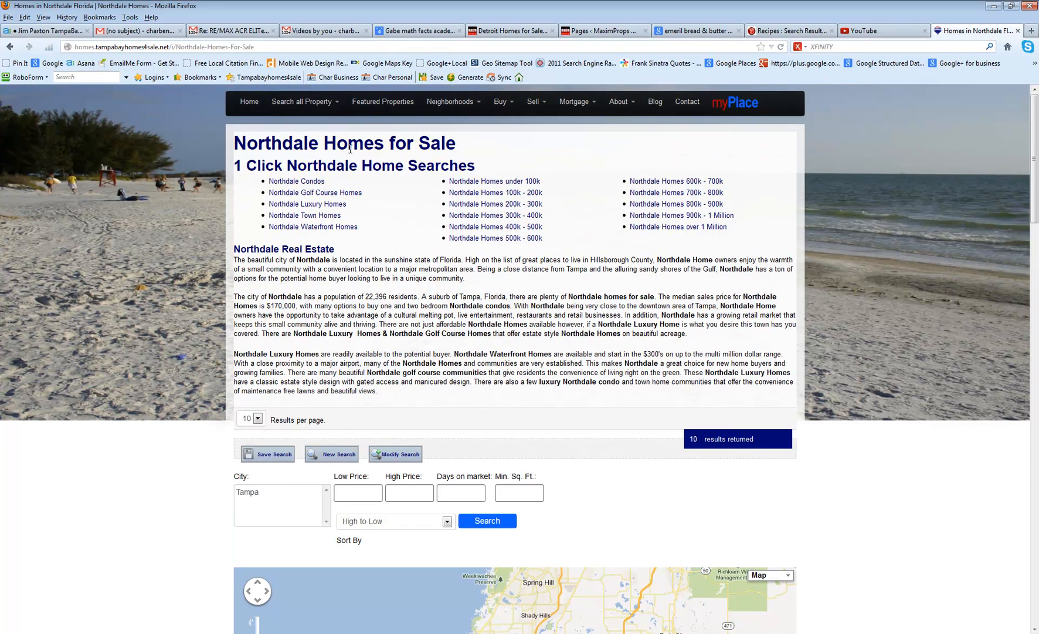
{"action": "scroll", "coordinate": [339, 339], "scroll_direction": "down", "scroll_amount": 4}
{"action": "left_click", "coordinate": [253, 372]}
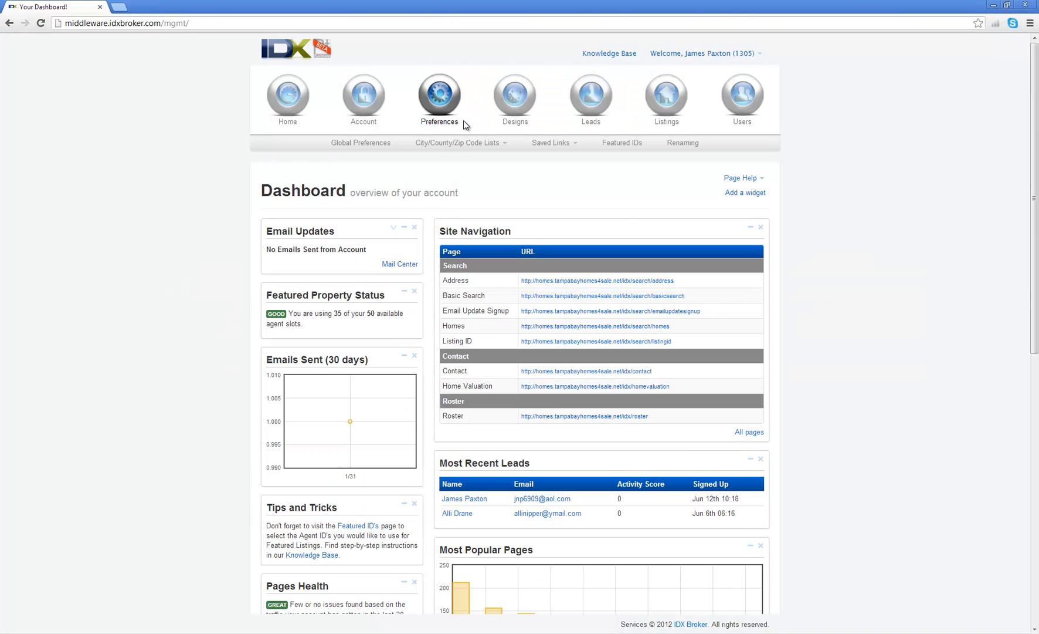
Step: In the IDX Broker dashboard, open the management list of saved links and look through its entries
{"action": "left_click", "coordinate": [576, 146]}
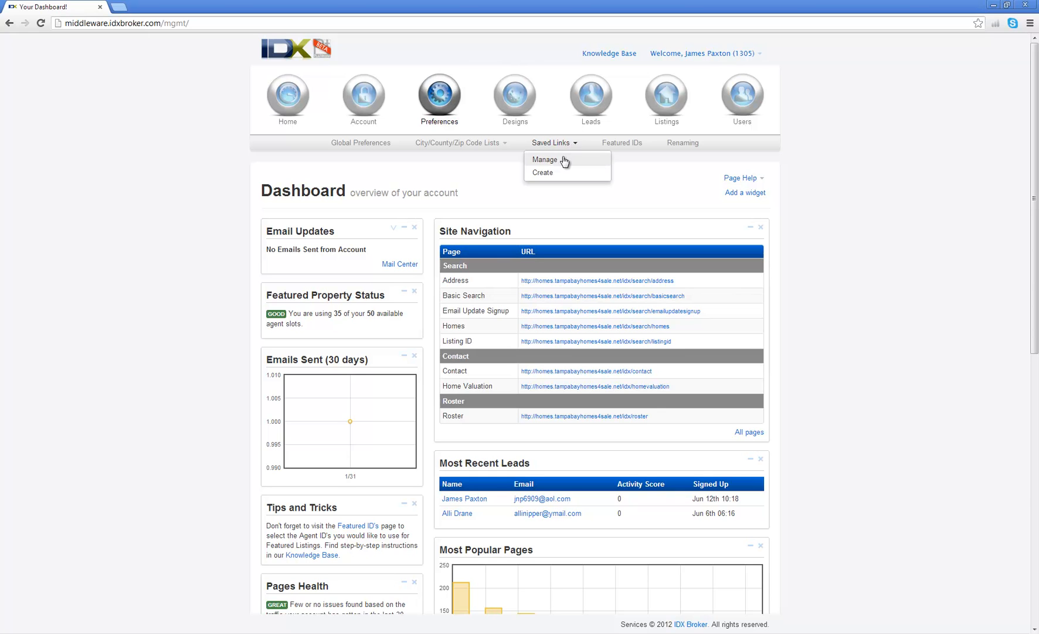
{"action": "left_click", "coordinate": [563, 159]}
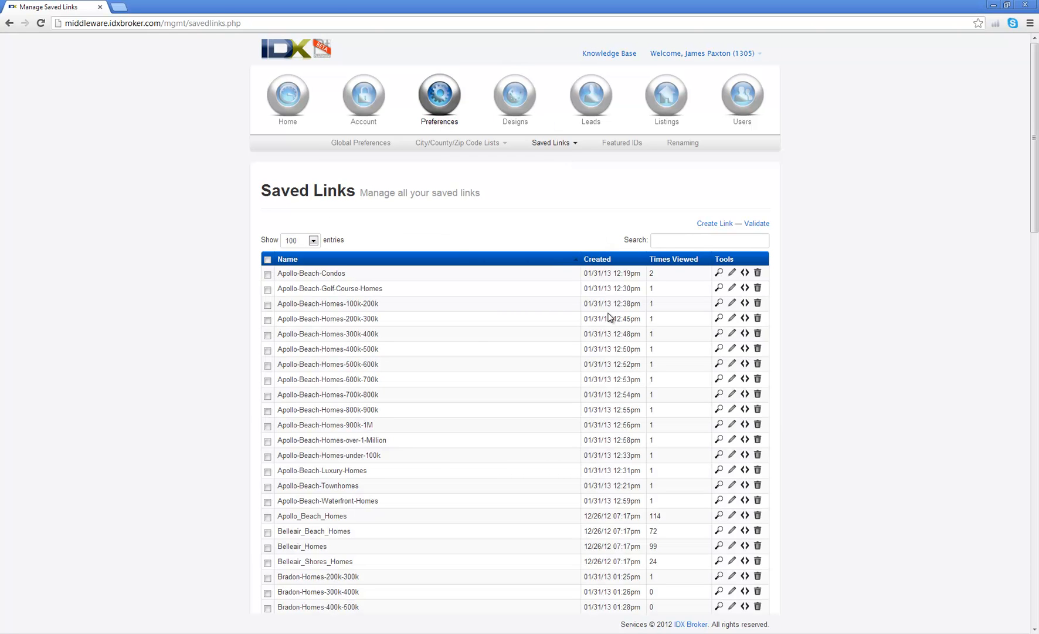
{"action": "scroll", "coordinate": [376, 323], "scroll_direction": "down", "scroll_amount": 1}
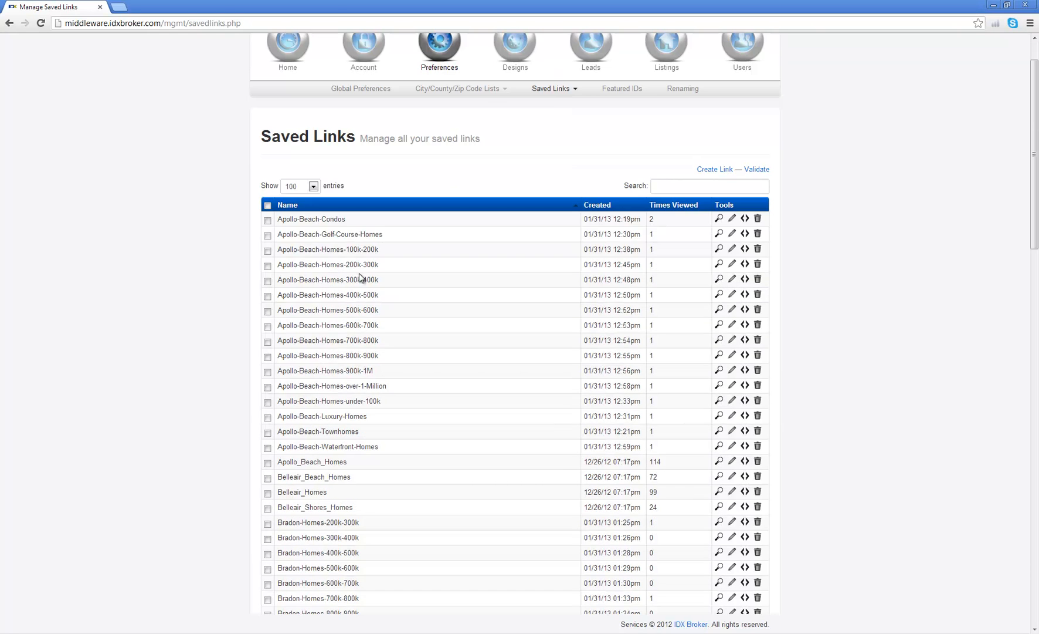
{"action": "scroll", "coordinate": [346, 396], "scroll_direction": "down", "scroll_amount": 20}
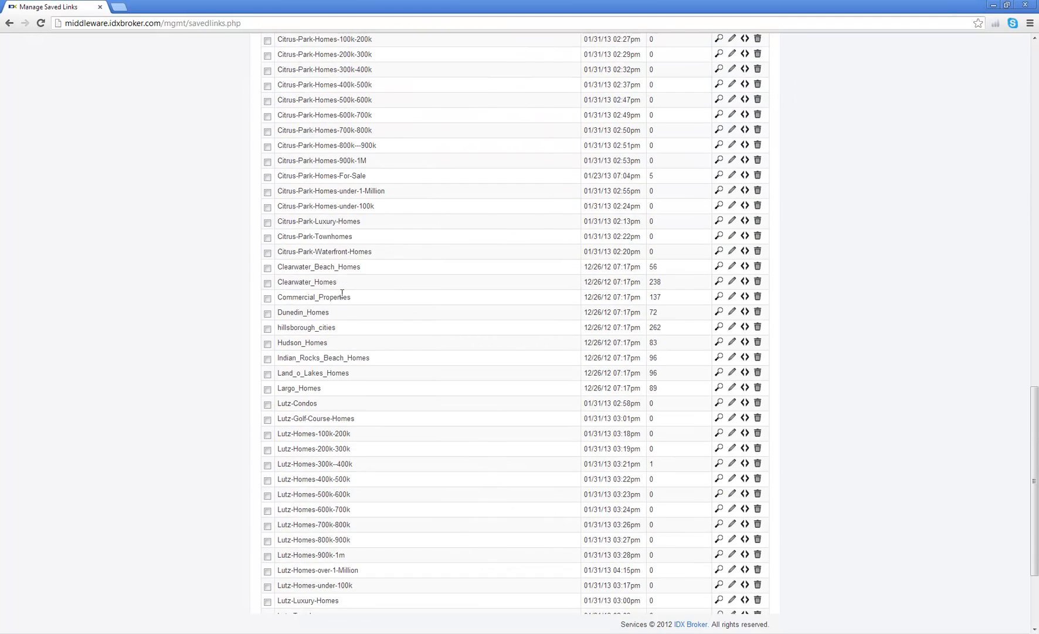
{"action": "scroll", "coordinate": [344, 298], "scroll_direction": "up", "scroll_amount": 20}
Step: Check the entries-per-page choices, sort the saved links by name in descending order and restore ascending order
{"action": "left_click", "coordinate": [313, 241]}
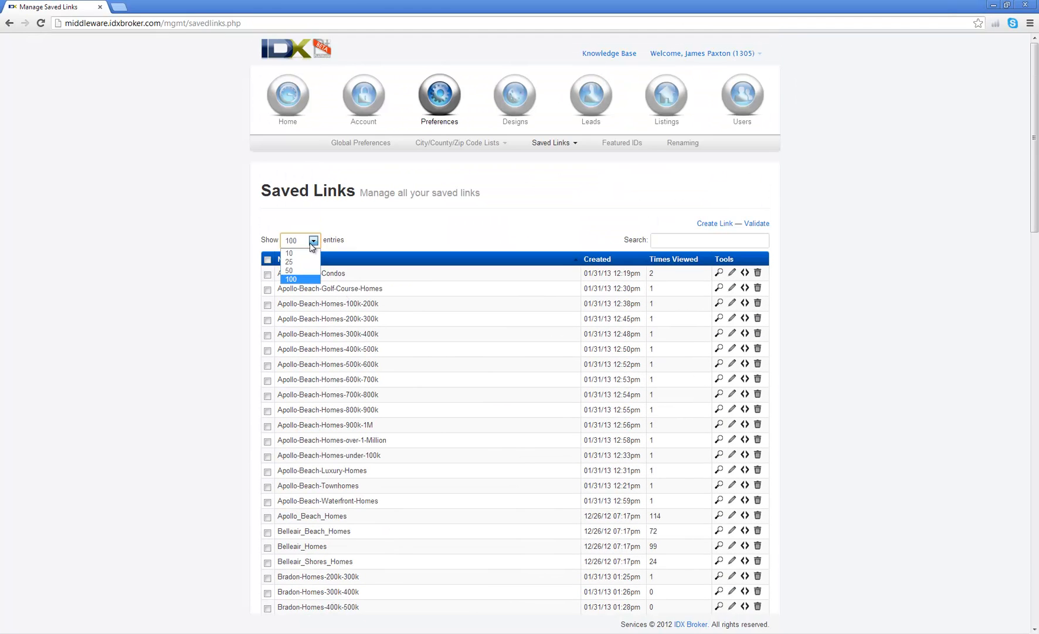
{"action": "left_click", "coordinate": [415, 225]}
{"action": "scroll", "coordinate": [434, 311], "scroll_direction": "down", "scroll_amount": 20}
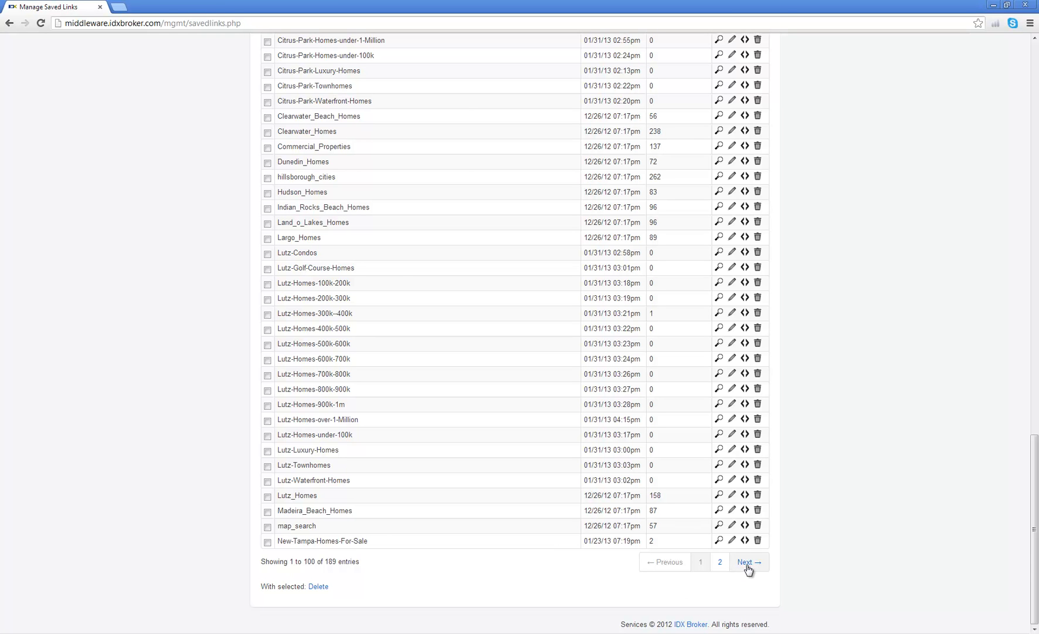
{"action": "scroll", "coordinate": [399, 286], "scroll_direction": "up", "scroll_amount": 20}
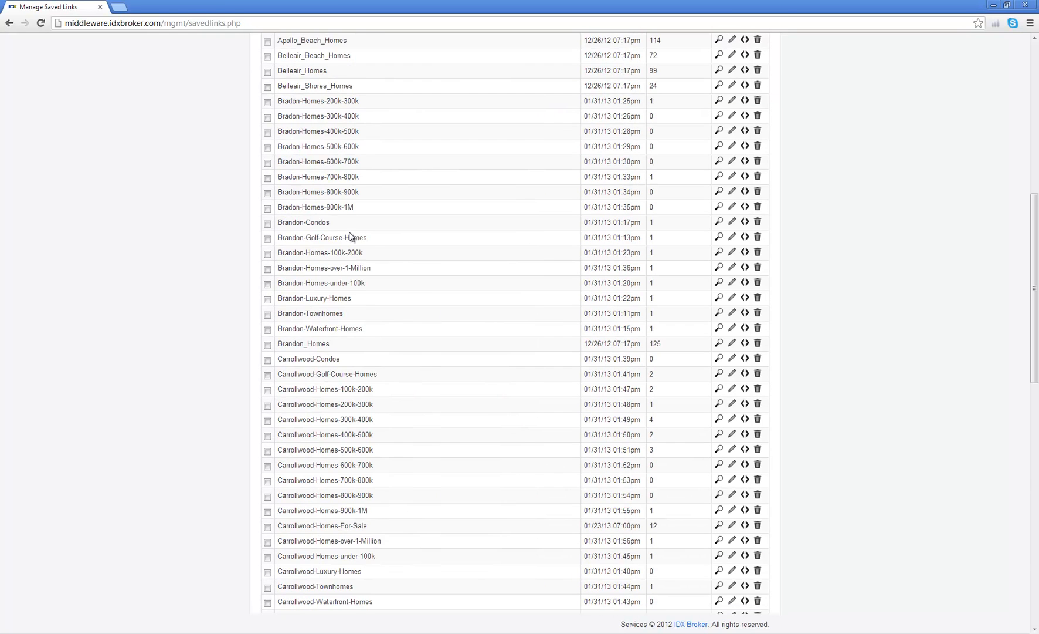
{"action": "left_click", "coordinate": [295, 166]}
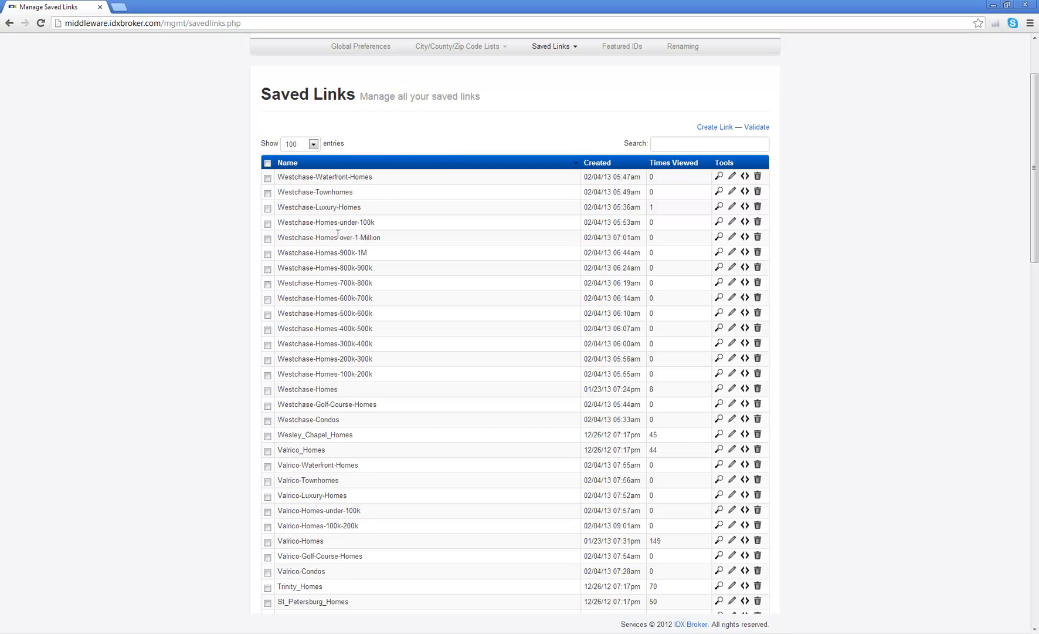
{"action": "left_click", "coordinate": [294, 167]}
Step: Go to the next page of saved links and highlight the name Northdale-Homes-For-Sale
{"action": "scroll", "coordinate": [328, 324], "scroll_direction": "down", "scroll_amount": 5}
{"action": "scroll", "coordinate": [328, 325], "scroll_direction": "down", "scroll_amount": 15}
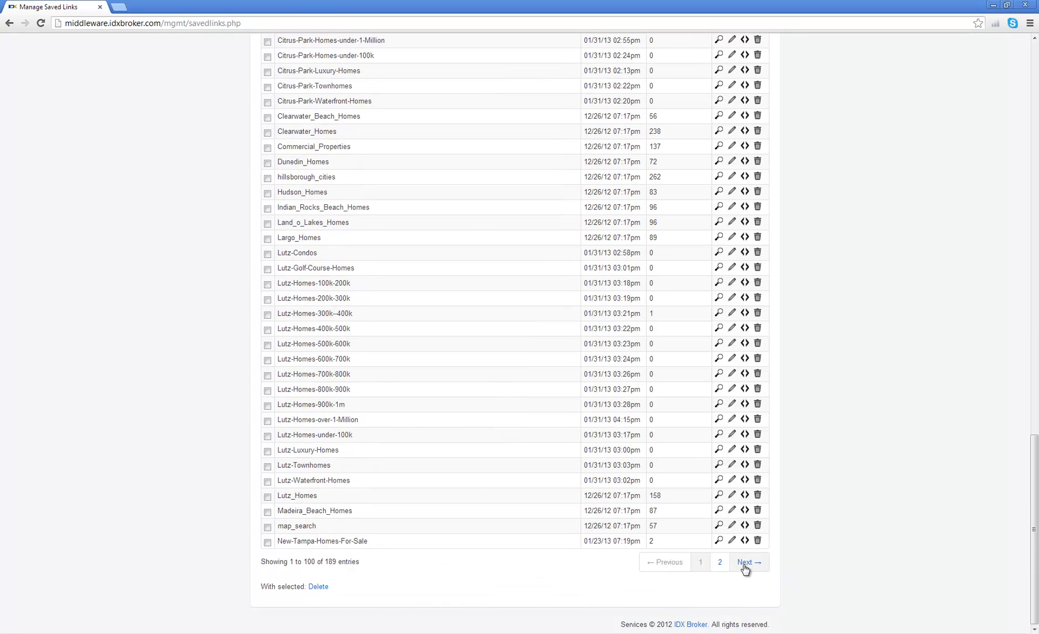
{"action": "left_click", "coordinate": [745, 564]}
{"action": "scroll", "coordinate": [304, 406], "scroll_direction": "up", "scroll_amount": 20}
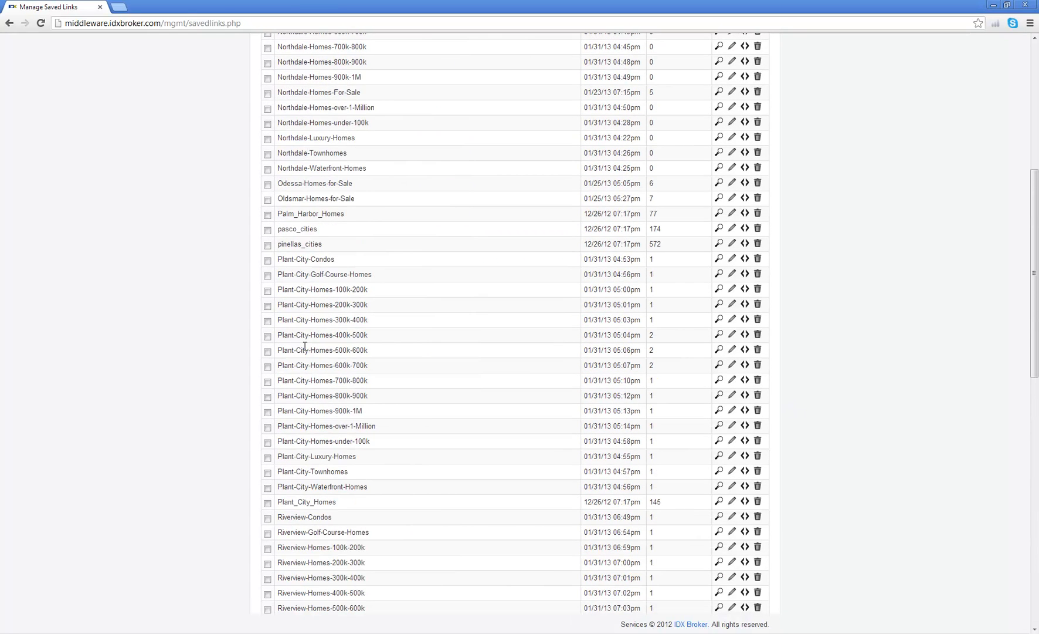
{"action": "left_click_drag", "start_coordinate": [279, 420], "coordinate": [361, 418]}
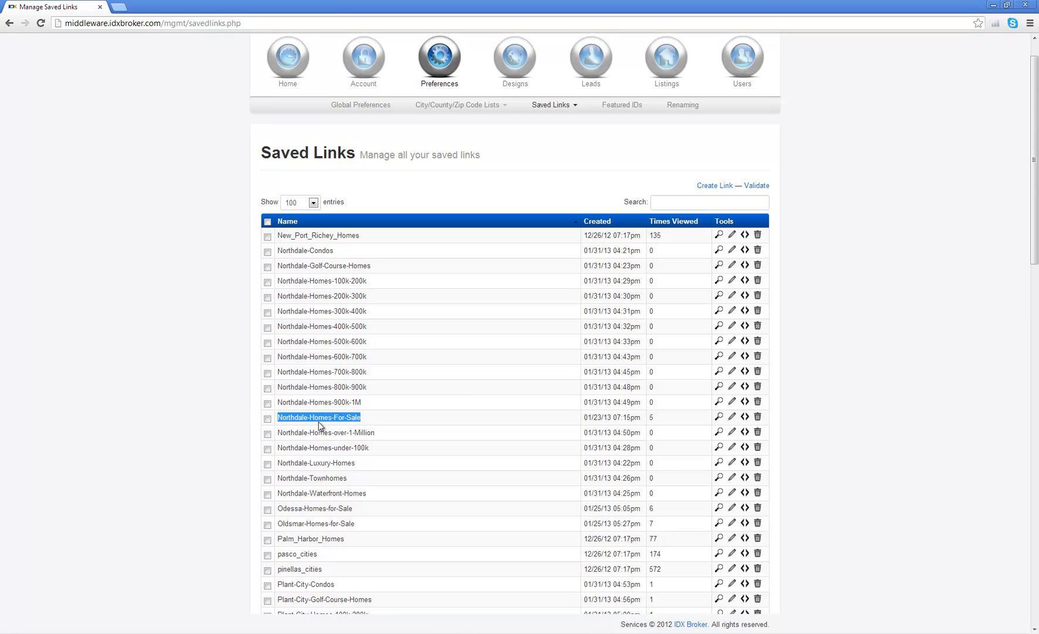
Step: Switch to Firefox and highlight the Northdale-Homes-For-Sale part of the neighborhood page's web address
{"action": "key", "text": "alt+Tab"}
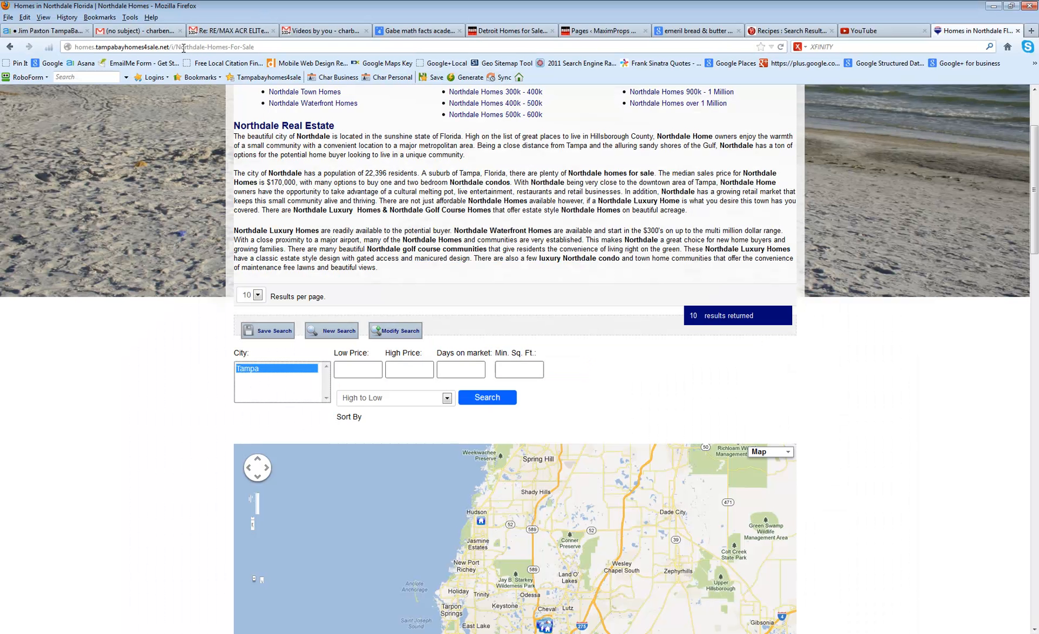
{"action": "left_click", "coordinate": [182, 48]}
{"action": "left_click_drag", "start_coordinate": [266, 46], "coordinate": [181, 47]}
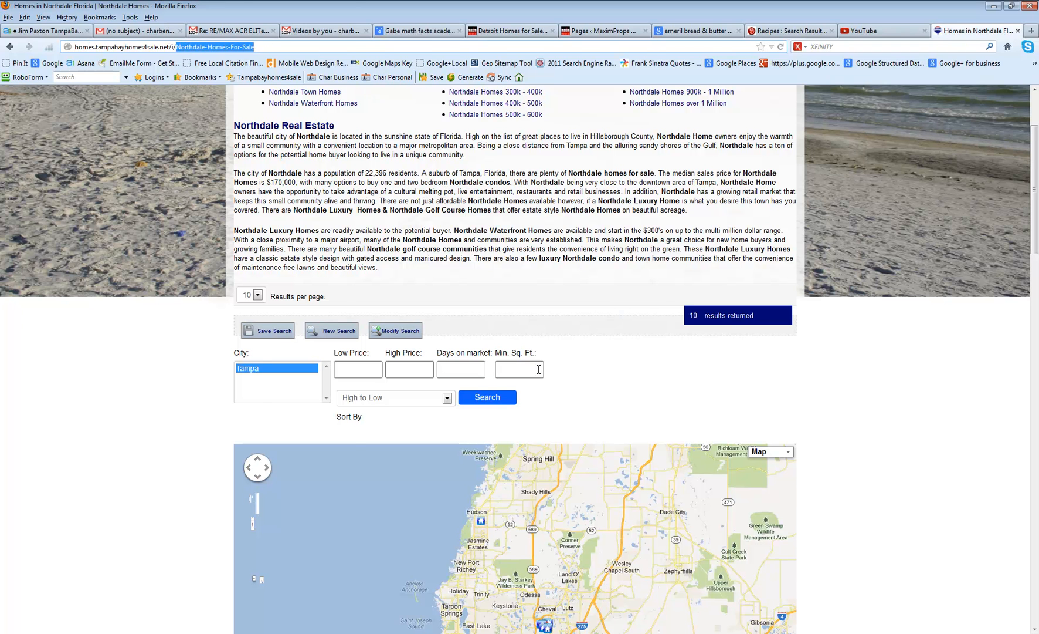
Step: Switch back to IDX Broker and look for Northdale in the city list of the Northdale-Homes-For-Sale saved link's search criteria
{"action": "key", "text": "alt+Tab"}
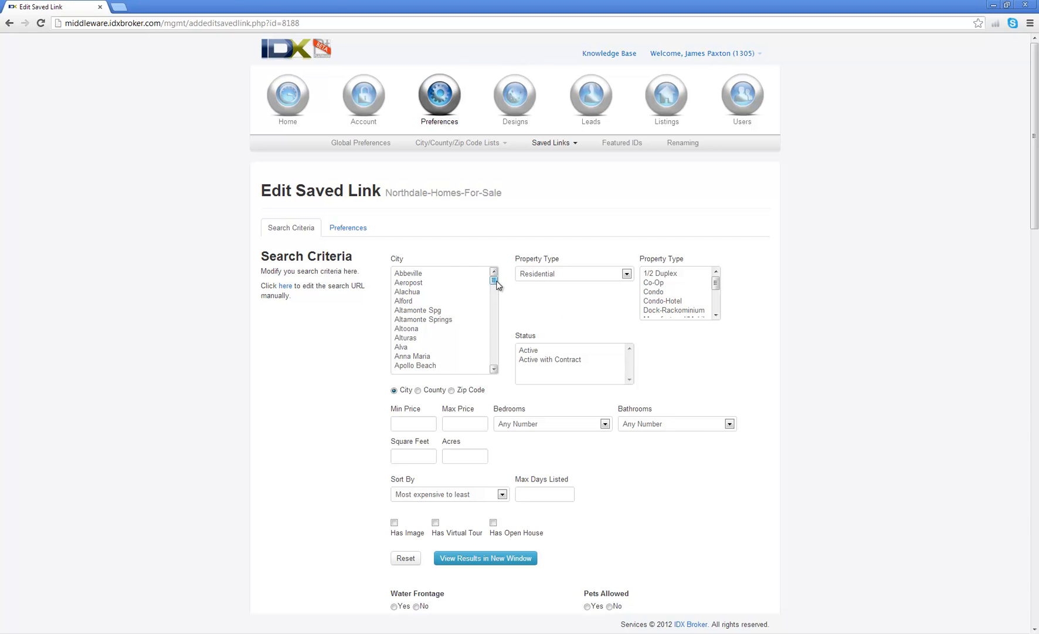
{"action": "left_click_drag", "start_coordinate": [496, 285], "coordinate": [497, 373]}
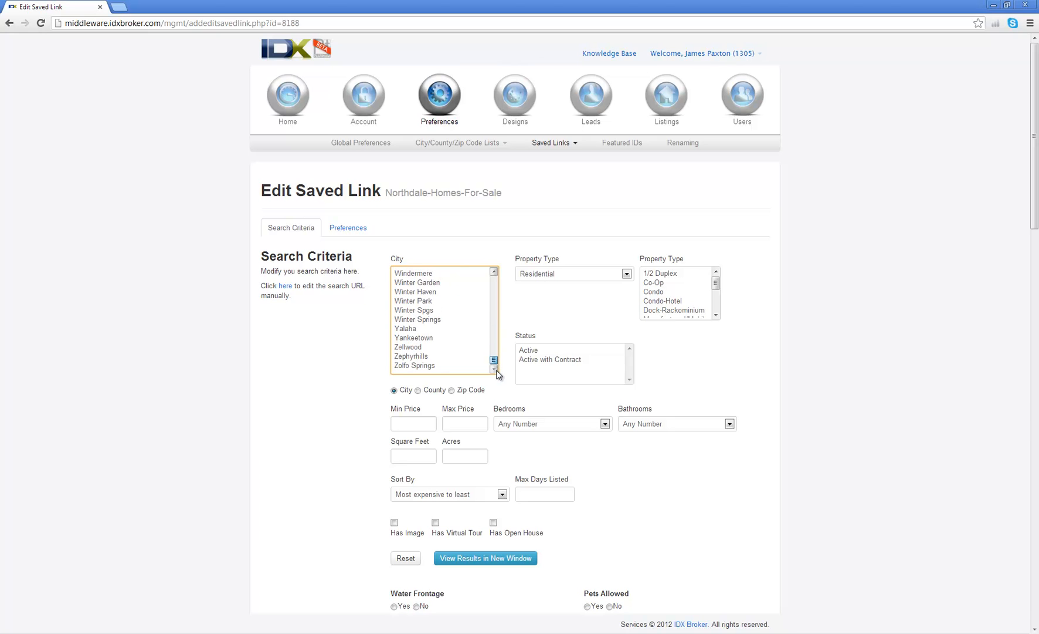
{"action": "scroll", "coordinate": [435, 342], "scroll_direction": "up", "scroll_amount": 20}
{"action": "scroll", "coordinate": [410, 338], "scroll_direction": "up", "scroll_amount": 15}
{"action": "scroll", "coordinate": [410, 332], "scroll_direction": "up", "scroll_amount": 5}
{"action": "scroll", "coordinate": [411, 331], "scroll_direction": "down", "scroll_amount": 4}
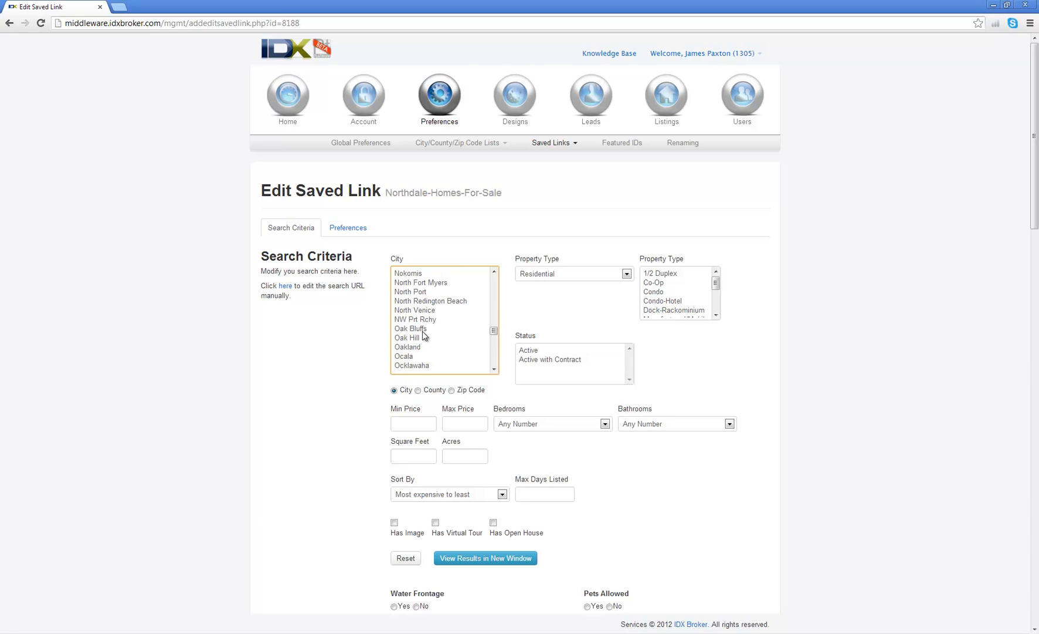
{"action": "left_click", "coordinate": [495, 271]}
{"action": "left_click", "coordinate": [495, 272]}
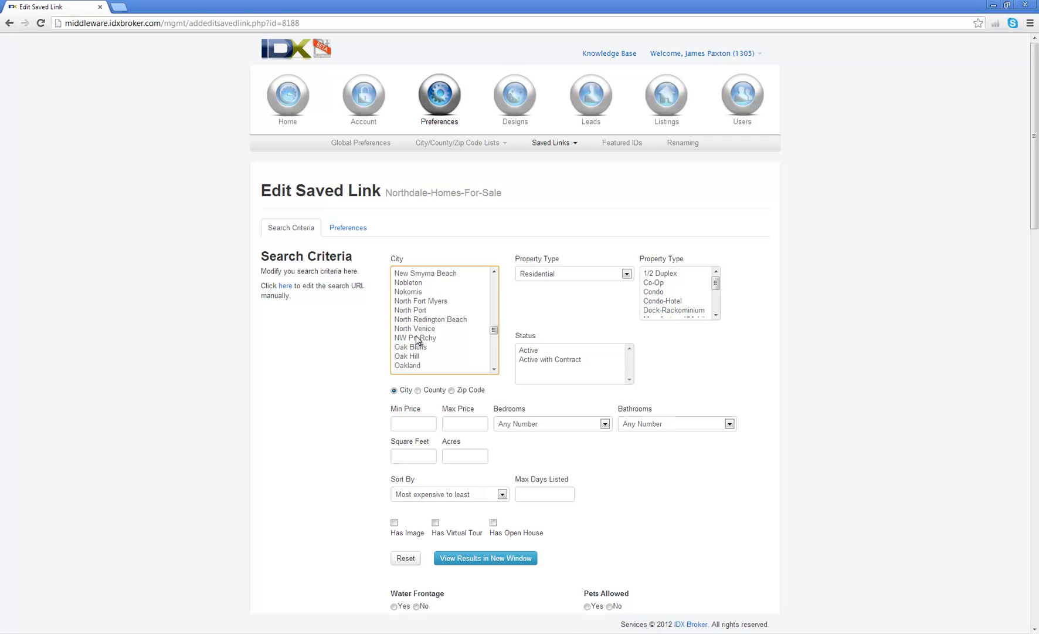
Step: Switch to Firefox to check the Northdale neighborhood page, and return to the saved link in IDX Broker
{"action": "key", "text": "alt+Tab"}
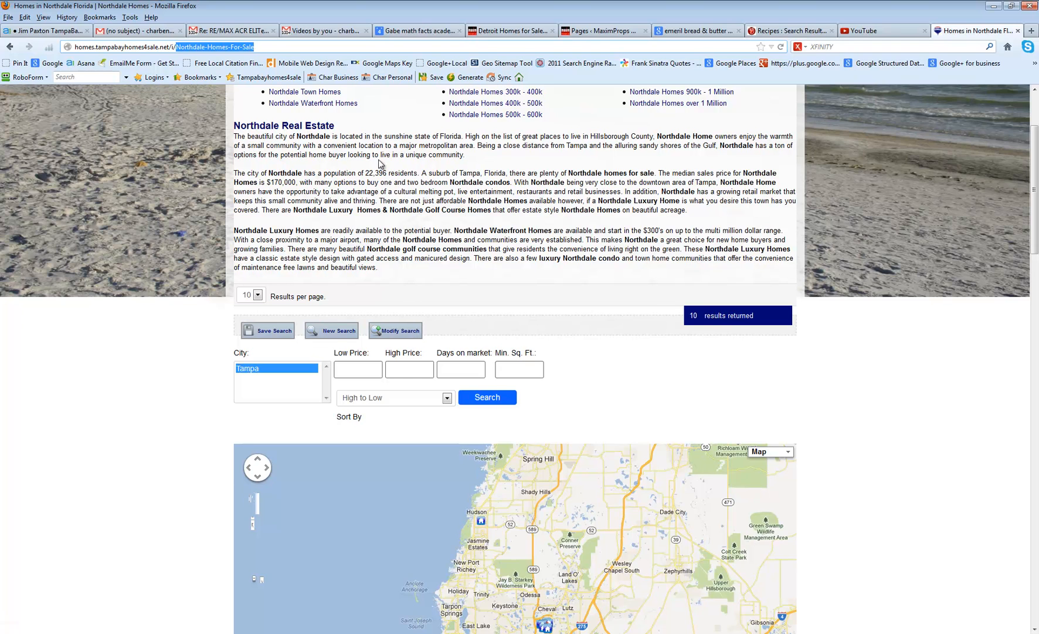
{"action": "scroll", "coordinate": [352, 168], "scroll_direction": "up", "scroll_amount": 3}
{"action": "key", "text": "alt+Tab"}
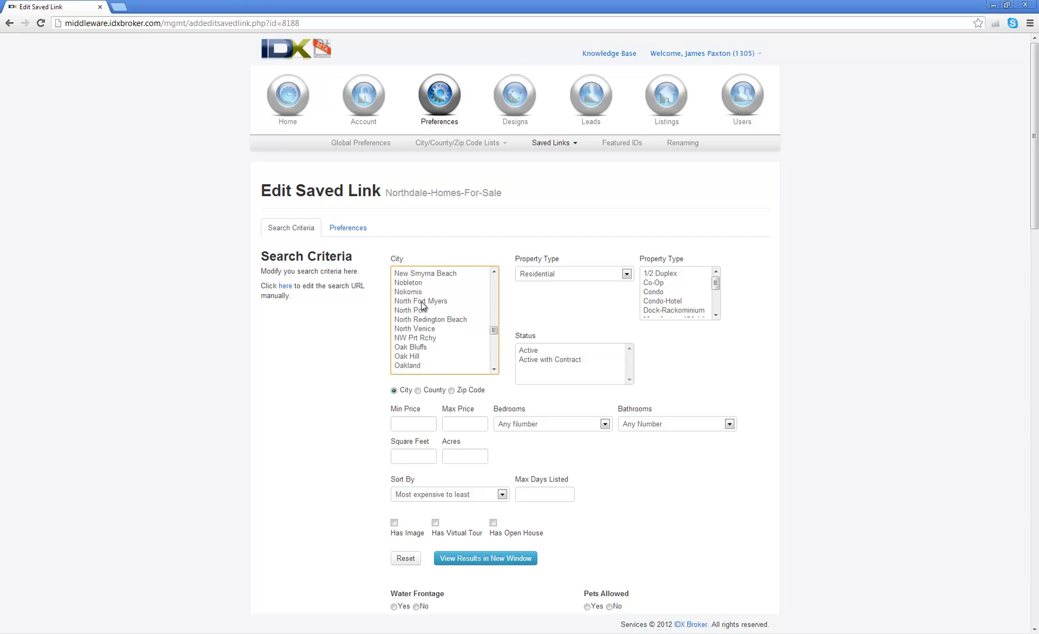
Step: Look through the rest of the City list and the criteria below it, down to Legal Subdivision Name
{"action": "scroll", "coordinate": [419, 300], "scroll_direction": "down", "scroll_amount": 6}
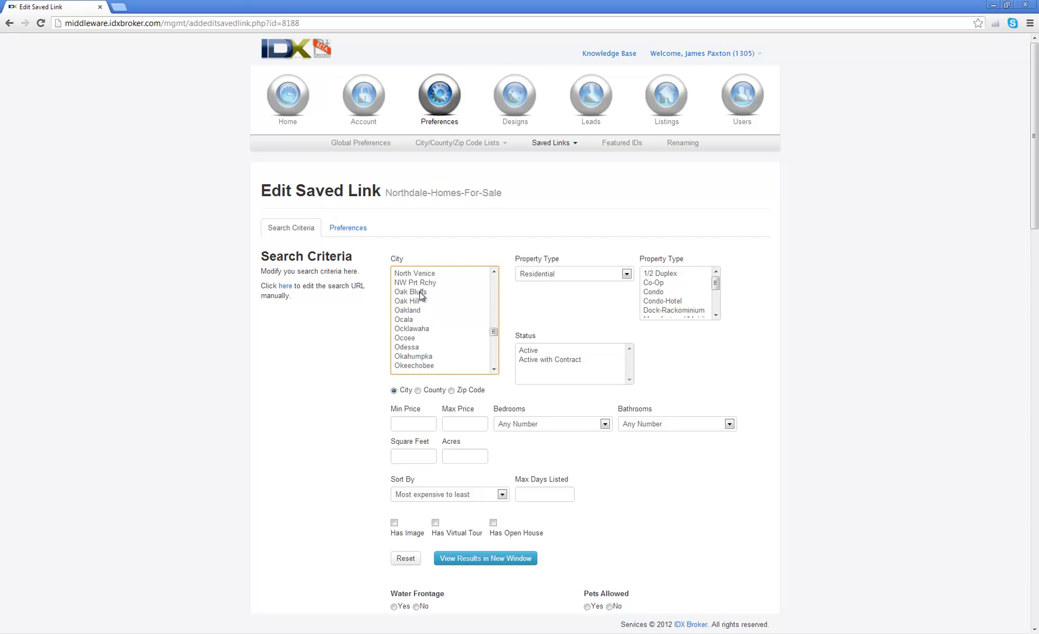
{"action": "scroll", "coordinate": [419, 308], "scroll_direction": "down", "scroll_amount": 15}
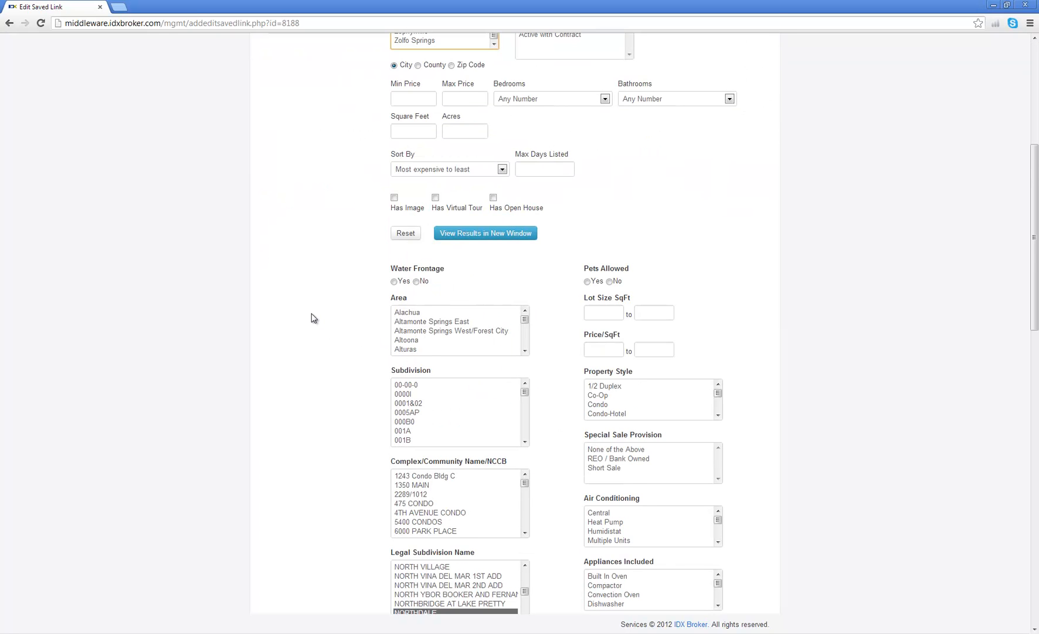
{"action": "scroll", "coordinate": [313, 314], "scroll_direction": "down", "scroll_amount": 2}
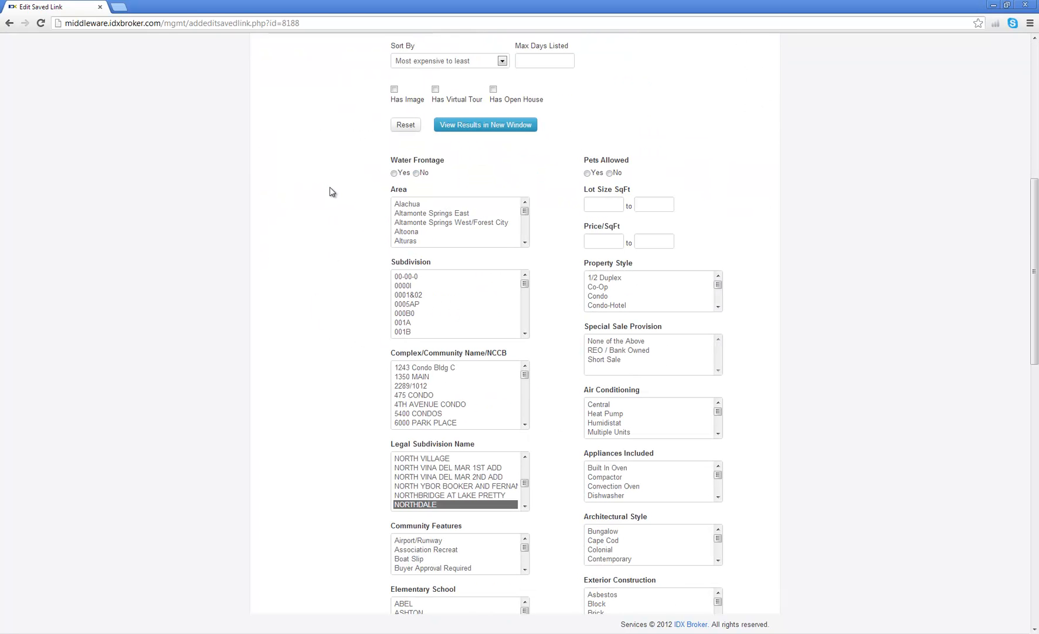
{"action": "scroll", "coordinate": [320, 202], "scroll_direction": "down", "scroll_amount": 1}
{"action": "scroll", "coordinate": [323, 216], "scroll_direction": "up", "scroll_amount": 6}
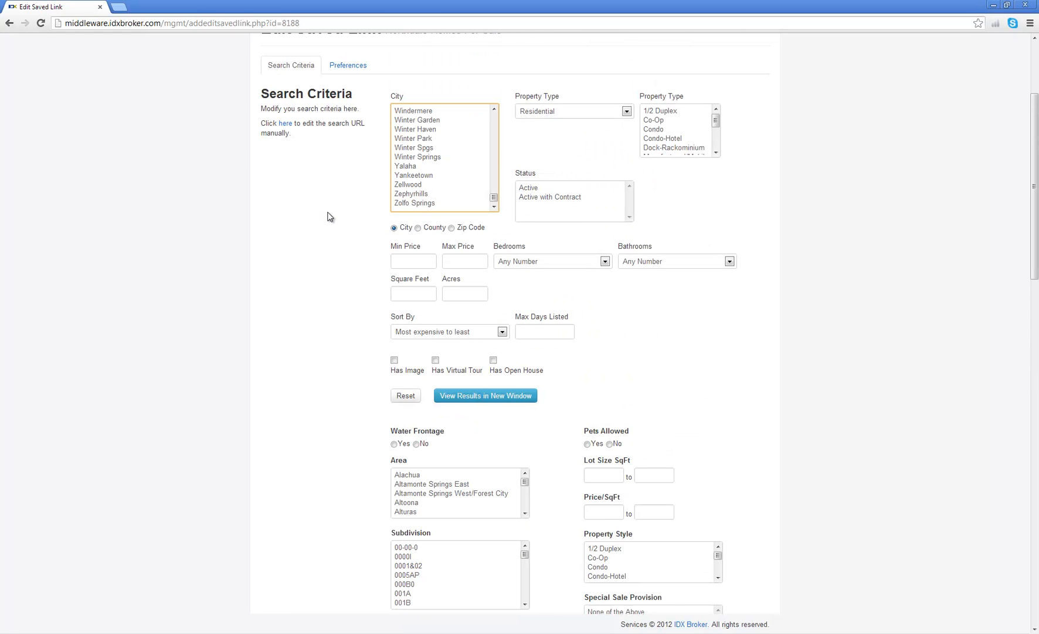
Step: Select Winter Springs in the City list and review the Northdale entries in the Legal Subdivision Name list
{"action": "left_click", "coordinate": [422, 157]}
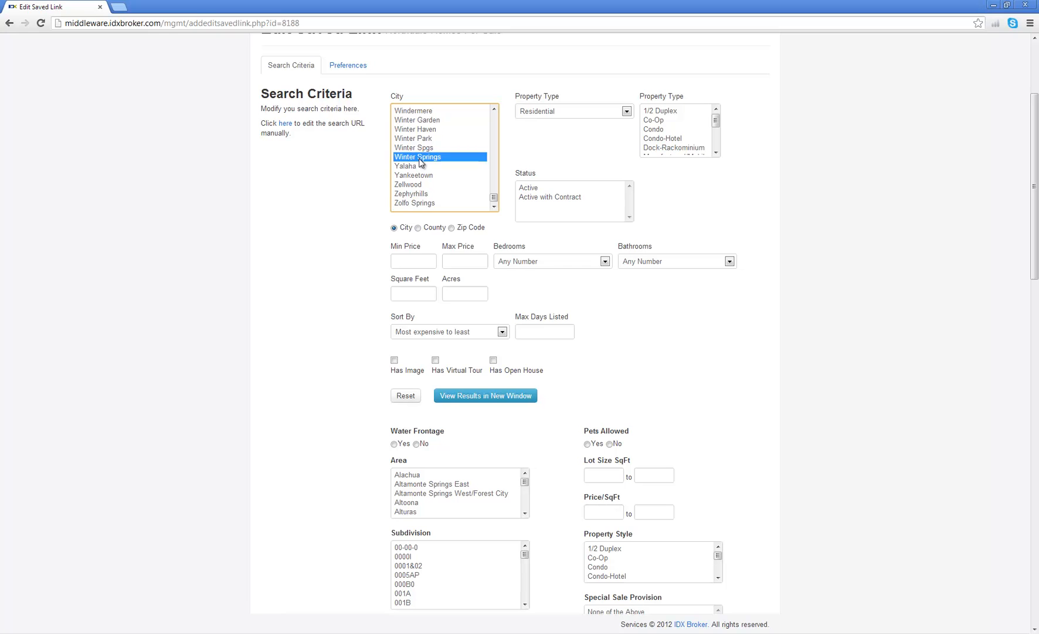
{"action": "scroll", "coordinate": [345, 300], "scroll_direction": "down", "scroll_amount": 7}
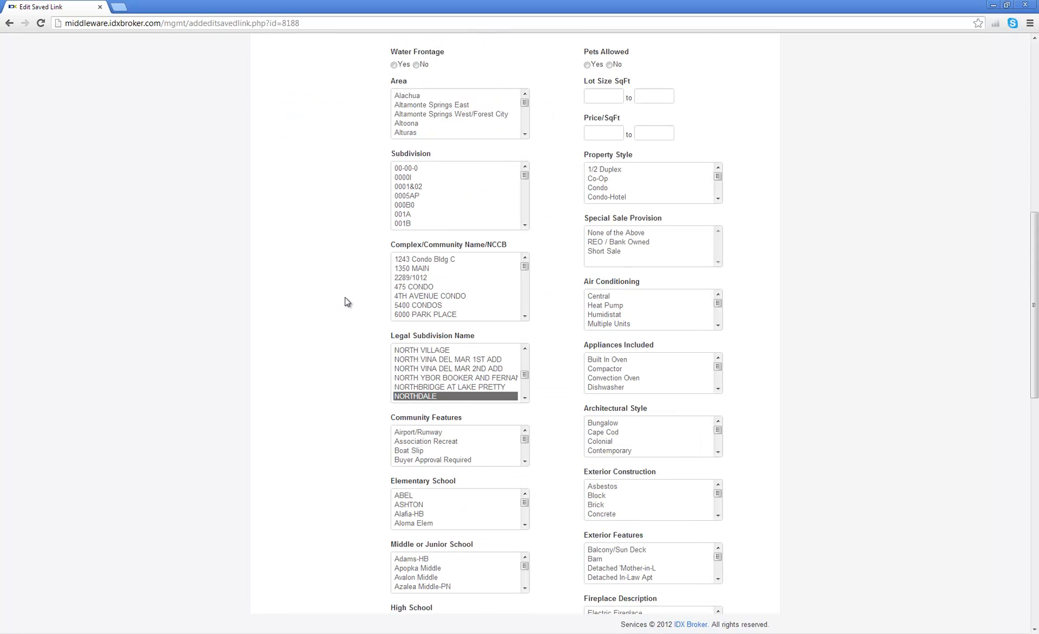
{"action": "scroll", "coordinate": [417, 360], "scroll_direction": "down", "scroll_amount": 1}
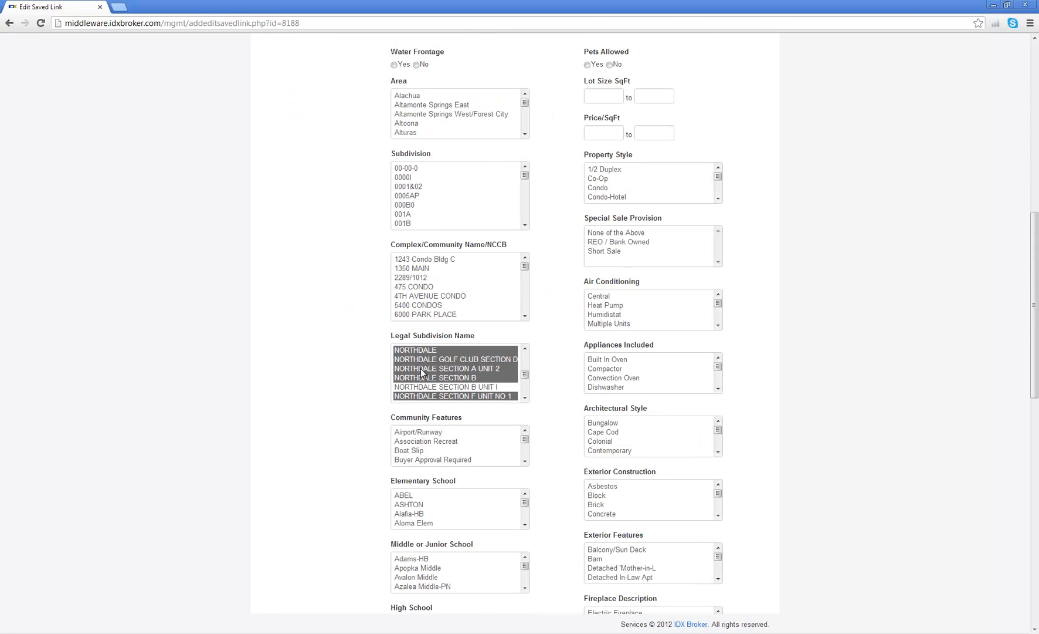
{"action": "scroll", "coordinate": [421, 369], "scroll_direction": "down", "scroll_amount": 3}
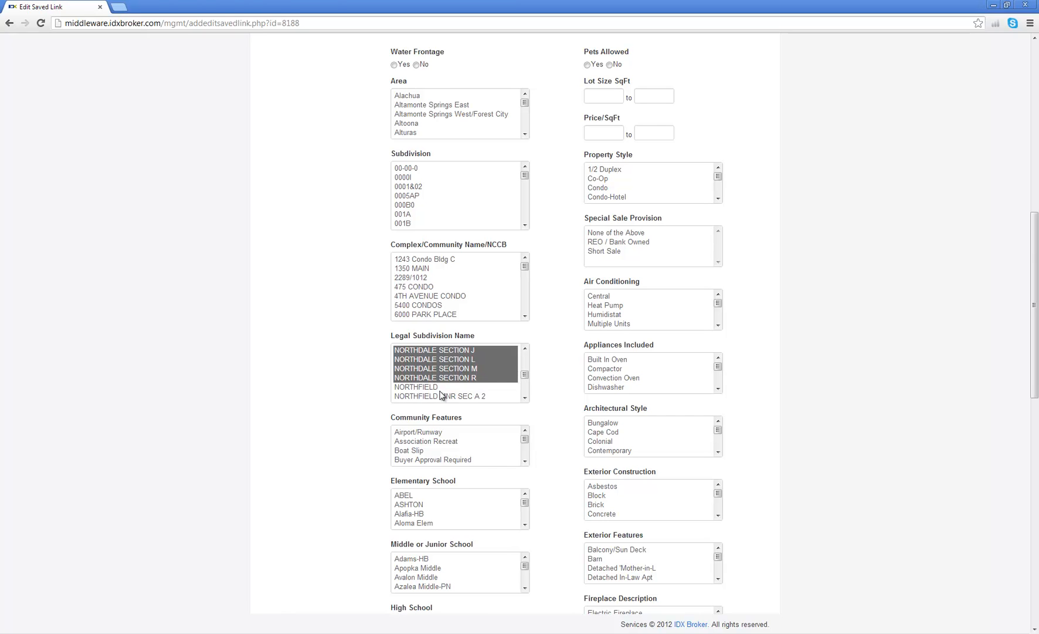
{"action": "scroll", "coordinate": [442, 396], "scroll_direction": "up", "scroll_amount": 2}
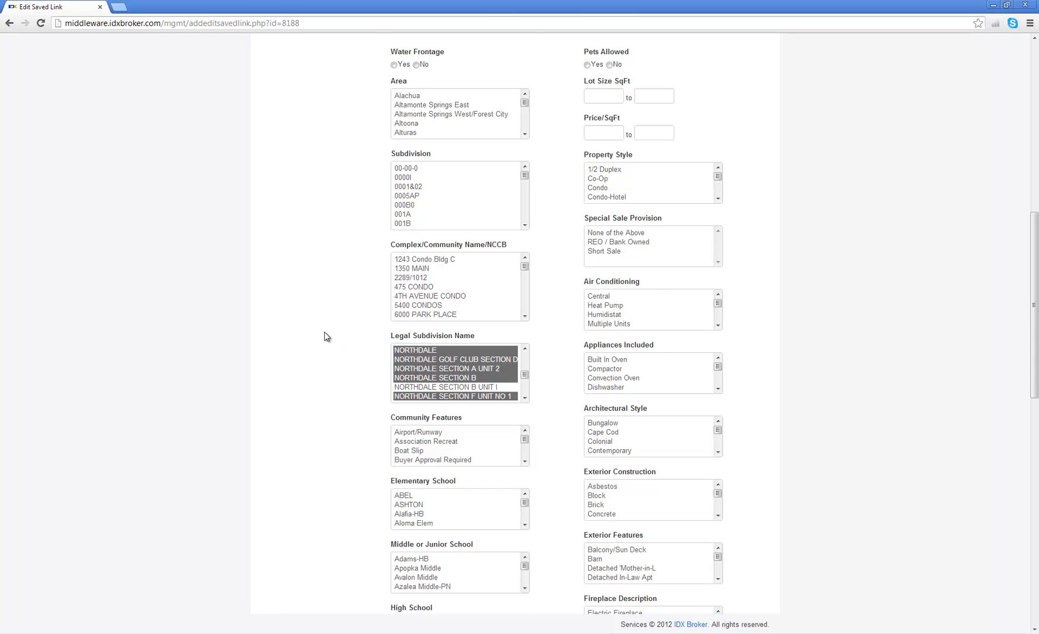
Step: Return the City list to its beginning and look for Northdale in the Area list
{"action": "scroll", "coordinate": [325, 337], "scroll_direction": "up", "scroll_amount": 6}
{"action": "left_click_drag", "start_coordinate": [494, 197], "coordinate": [496, 113]}
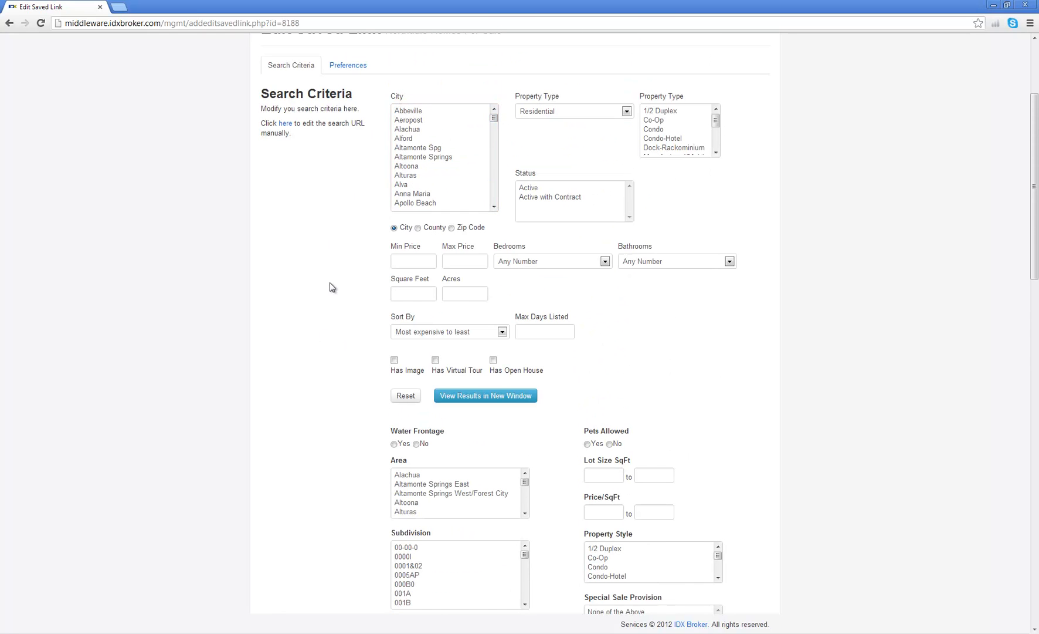
{"action": "scroll", "coordinate": [331, 287], "scroll_direction": "down", "scroll_amount": 5}
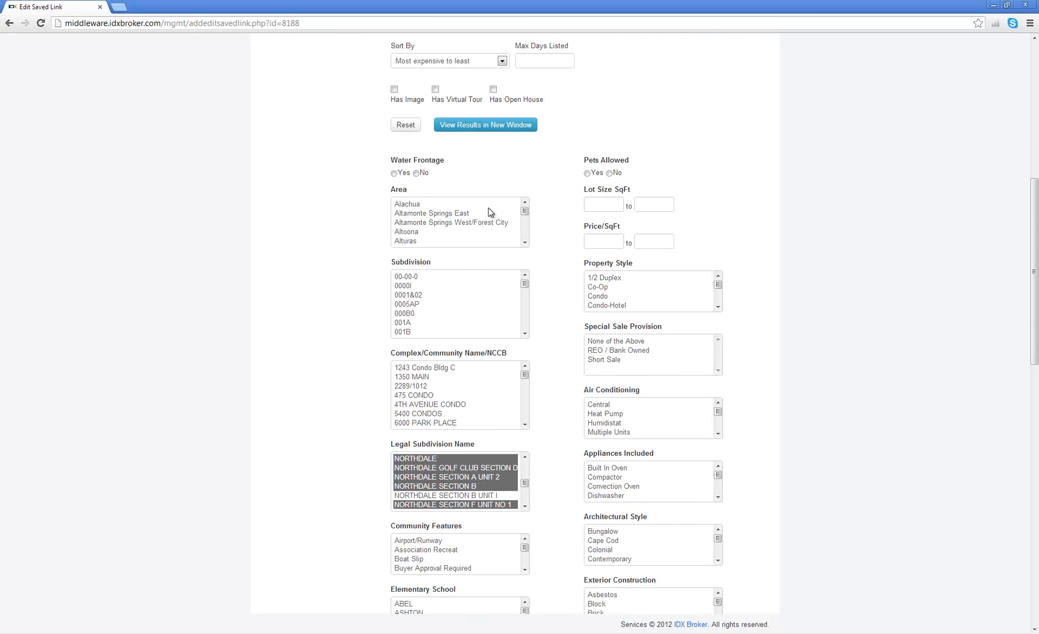
{"action": "left_click_drag", "start_coordinate": [525, 213], "coordinate": [526, 223]}
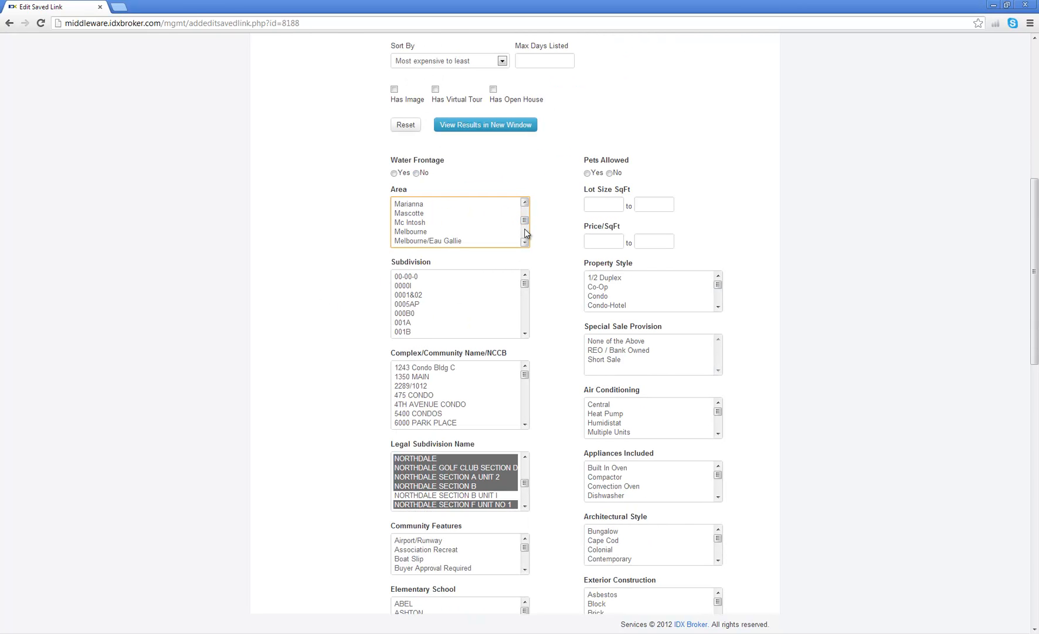
{"action": "left_click", "coordinate": [525, 243]}
{"action": "left_click", "coordinate": [525, 243]}
{"action": "left_click", "coordinate": [525, 243]}
{"action": "left_click", "coordinate": [525, 242]}
{"action": "left_click", "coordinate": [525, 243]}
{"action": "left_click", "coordinate": [525, 243]}
{"action": "left_click", "coordinate": [525, 243]}
{"action": "left_click", "coordinate": [525, 243]}
{"action": "left_click", "coordinate": [525, 243]}
{"action": "left_click", "coordinate": [525, 243]}
{"action": "left_click", "coordinate": [525, 243]}
{"action": "left_click", "coordinate": [525, 243]}
{"action": "left_click", "coordinate": [525, 243]}
{"action": "left_click", "coordinate": [525, 243]}
{"action": "left_click", "coordinate": [525, 243]}
{"action": "left_click", "coordinate": [525, 243]}
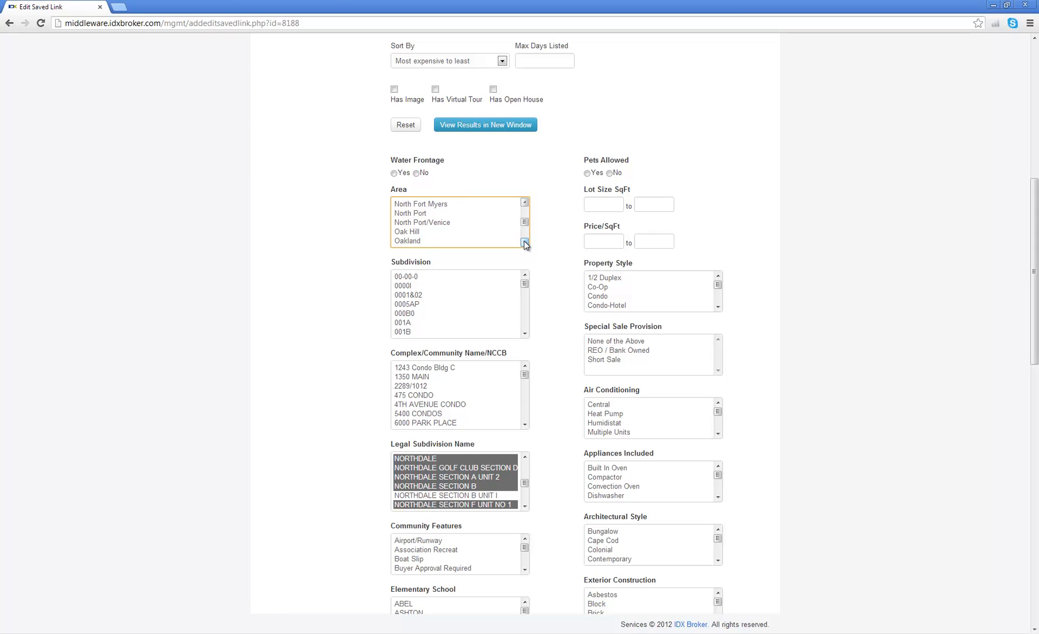
Step: Examine the Subdivision list and compare it with the Complex/Community Name and Legal Subdivision Name lists
{"action": "mouse_move", "coordinate": [525, 285]}
{"action": "left_mouse_down"}
{"action": "mouse_move", "coordinate": [526, 333]}
{"action": "mouse_move", "coordinate": [532, 271]}
{"action": "left_mouse_up"}
{"action": "scroll", "coordinate": [548, 288], "scroll_direction": "down", "scroll_amount": 3}
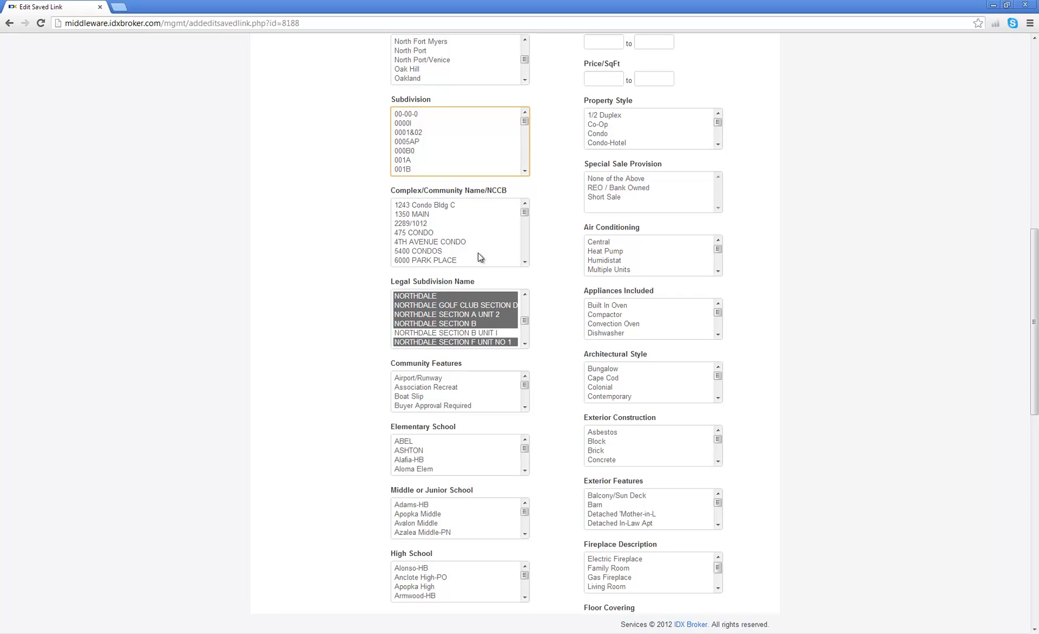
{"action": "scroll", "coordinate": [535, 255], "scroll_direction": "up", "scroll_amount": 2}
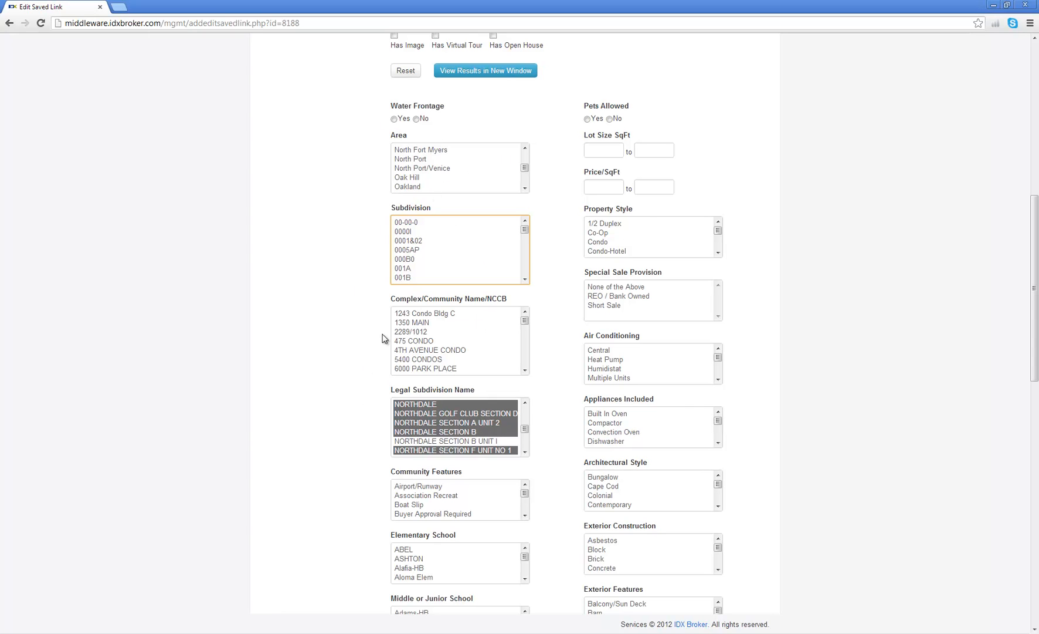
Step: Add NORTHDALE SECTION B UNIT I to the selected legal subdivision names, review the neighboring entries and save the link
{"action": "left_click", "coordinate": [425, 446], "text": "ctrl"}
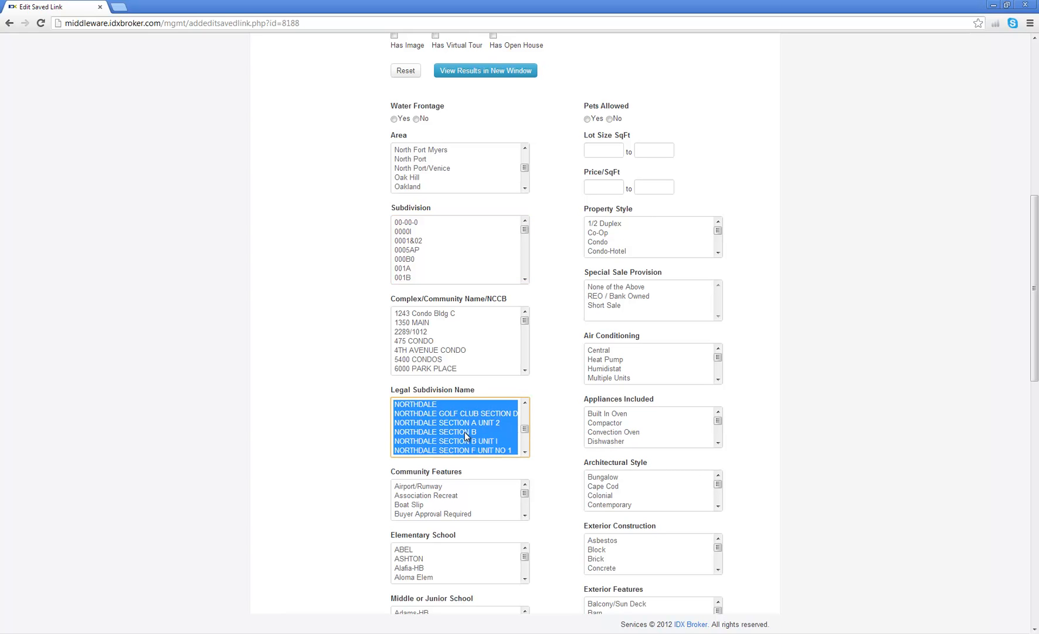
{"action": "scroll", "coordinate": [498, 435], "scroll_direction": "up", "scroll_amount": 5}
{"action": "scroll", "coordinate": [464, 434], "scroll_direction": "down", "scroll_amount": 5}
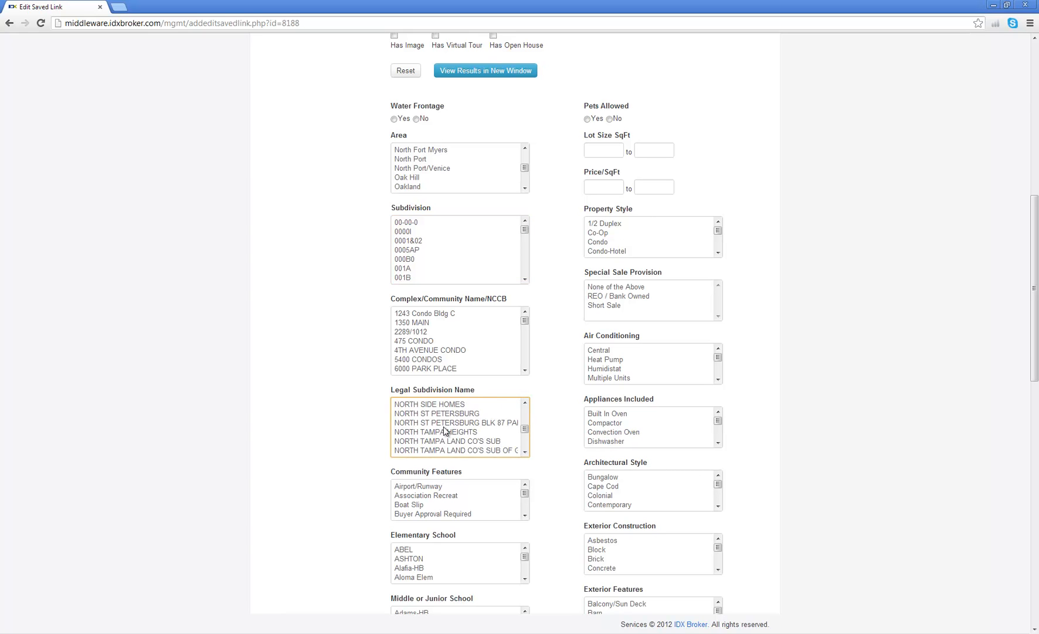
{"action": "scroll", "coordinate": [429, 419], "scroll_direction": "down", "scroll_amount": 3}
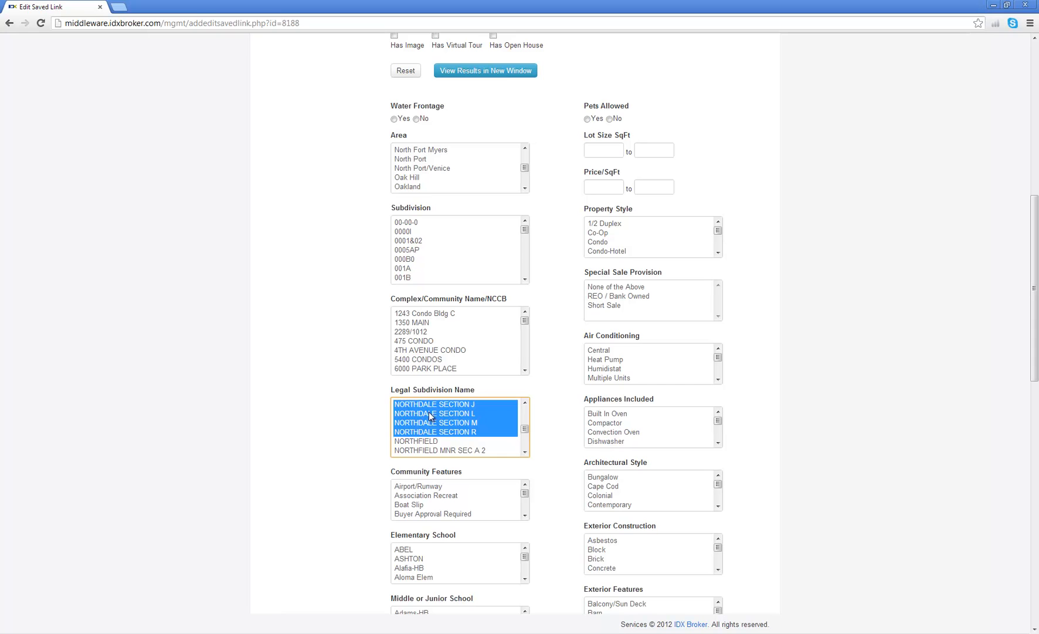
{"action": "scroll", "coordinate": [581, 375], "scroll_direction": "down", "scroll_amount": 13}
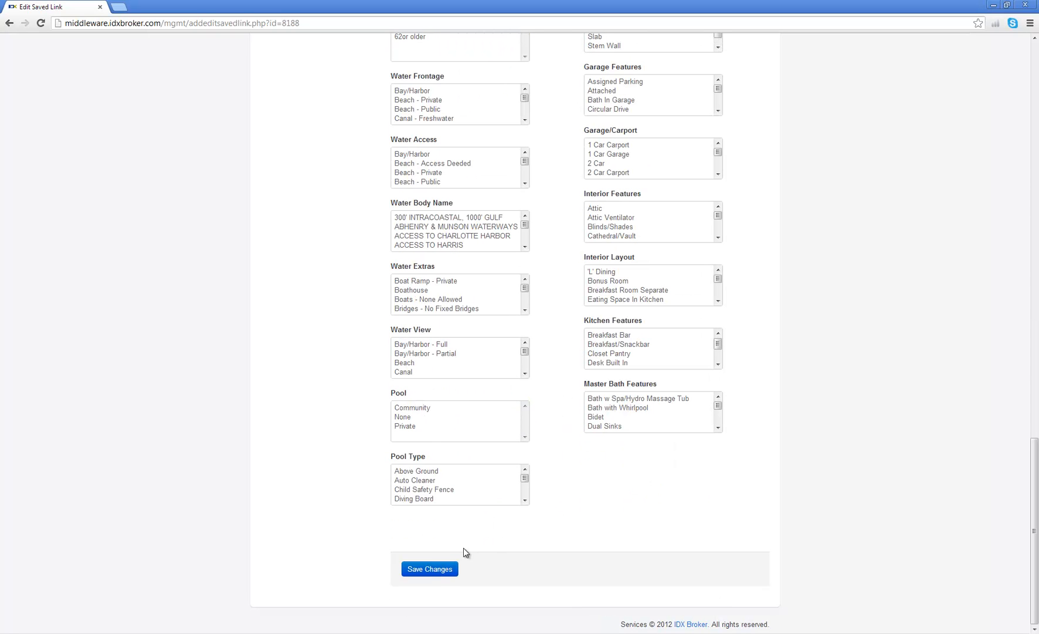
{"action": "left_click", "coordinate": [431, 565]}
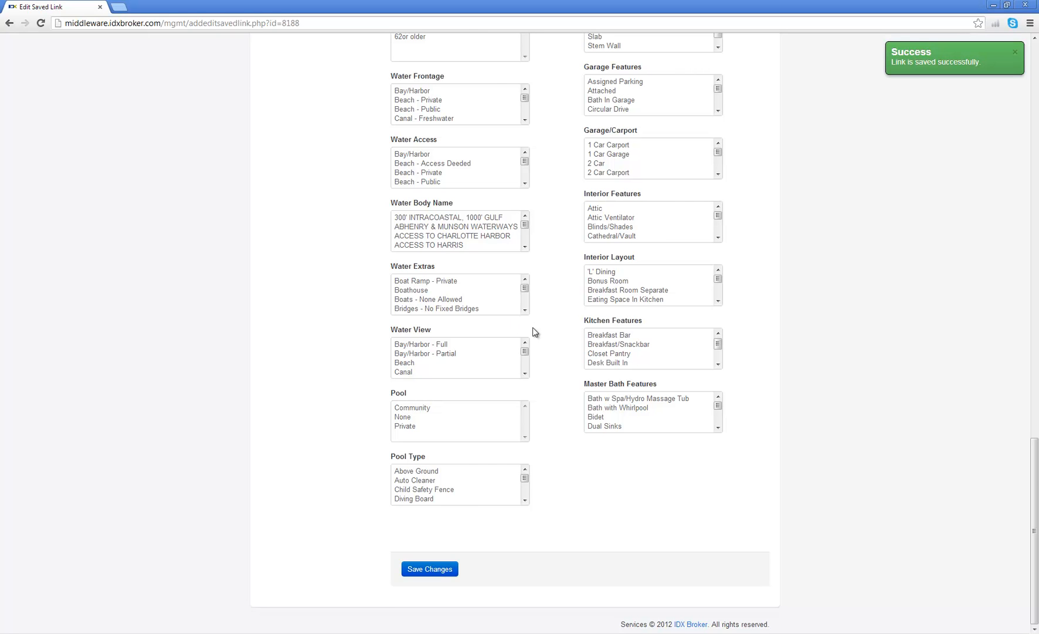
Step: Review the Northdale selections in the Legal Subdivision Name list again and save the link once more
{"action": "scroll", "coordinate": [557, 309], "scroll_direction": "up", "scroll_amount": 12}
{"action": "scroll", "coordinate": [572, 298], "scroll_direction": "up", "scroll_amount": 10}
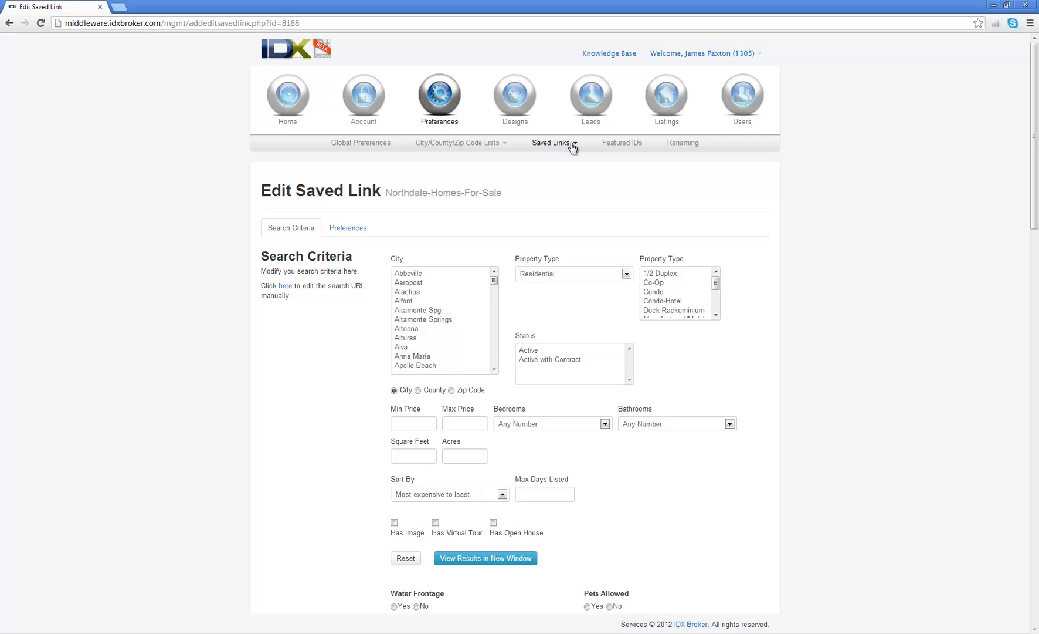
{"action": "scroll", "coordinate": [295, 431], "scroll_direction": "down", "scroll_amount": 10}
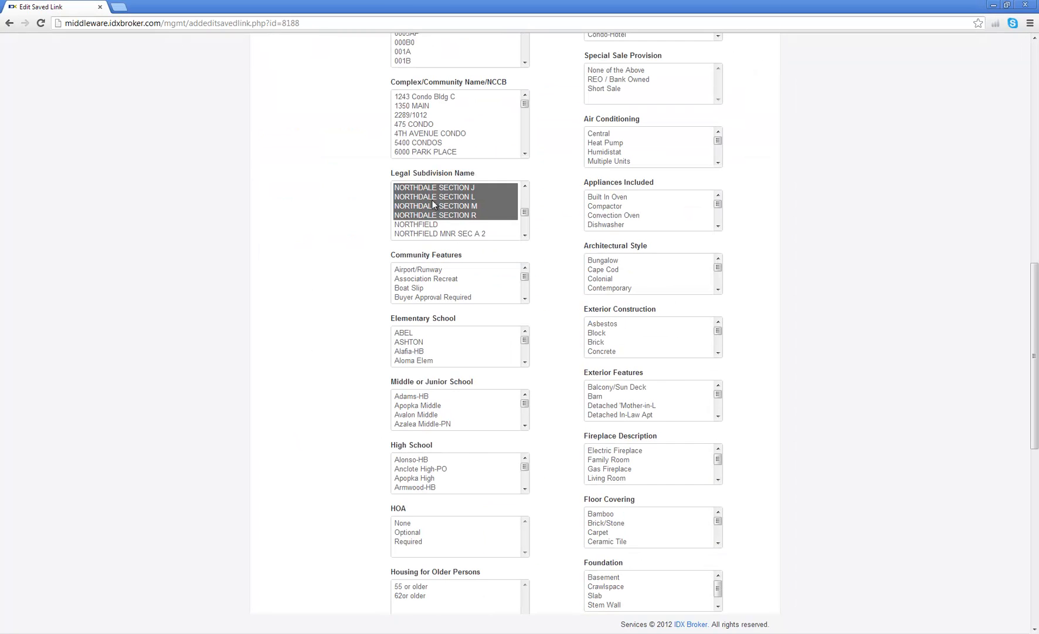
{"action": "scroll", "coordinate": [425, 200], "scroll_direction": "up", "scroll_amount": 3}
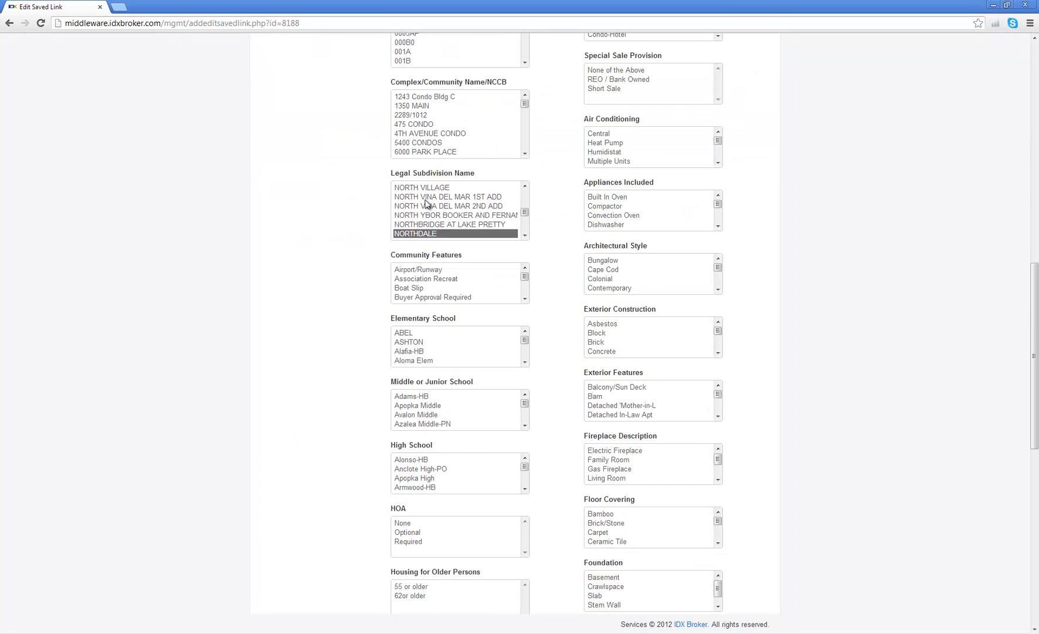
{"action": "scroll", "coordinate": [548, 237], "scroll_direction": "down", "scroll_amount": 10}
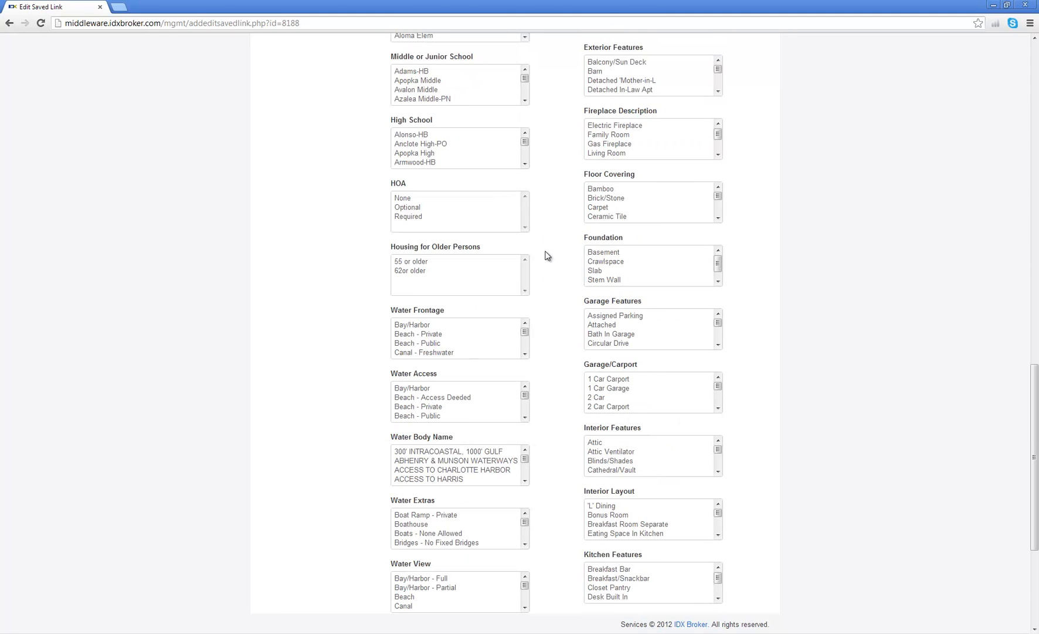
{"action": "left_click", "coordinate": [431, 569]}
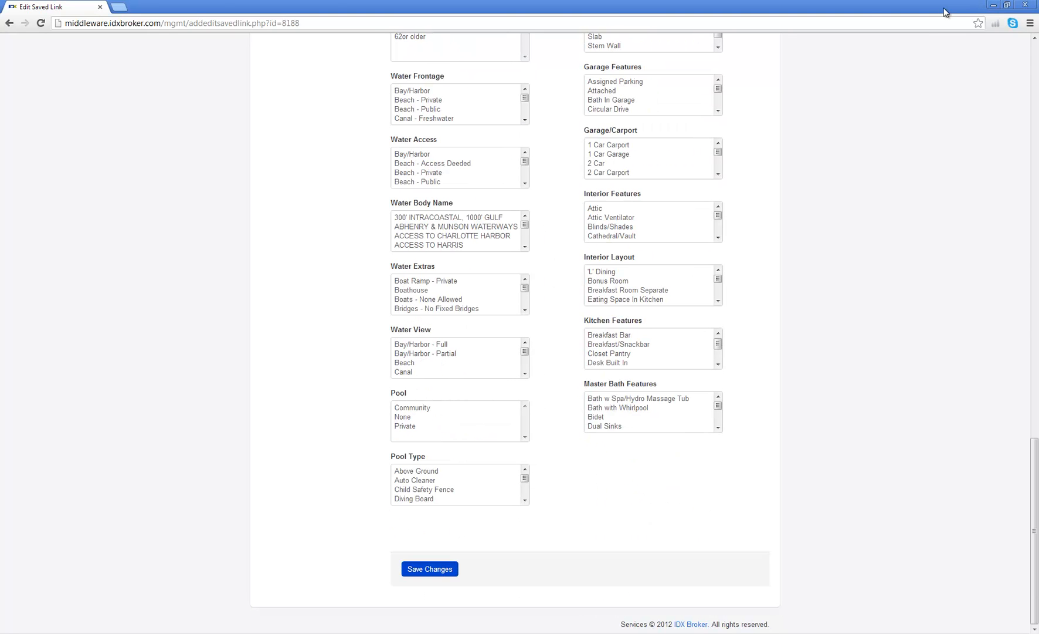
Step: Start creating a new saved link and confirm Homes as its search page
{"action": "scroll", "coordinate": [805, 139], "scroll_direction": "up", "scroll_amount": 15}
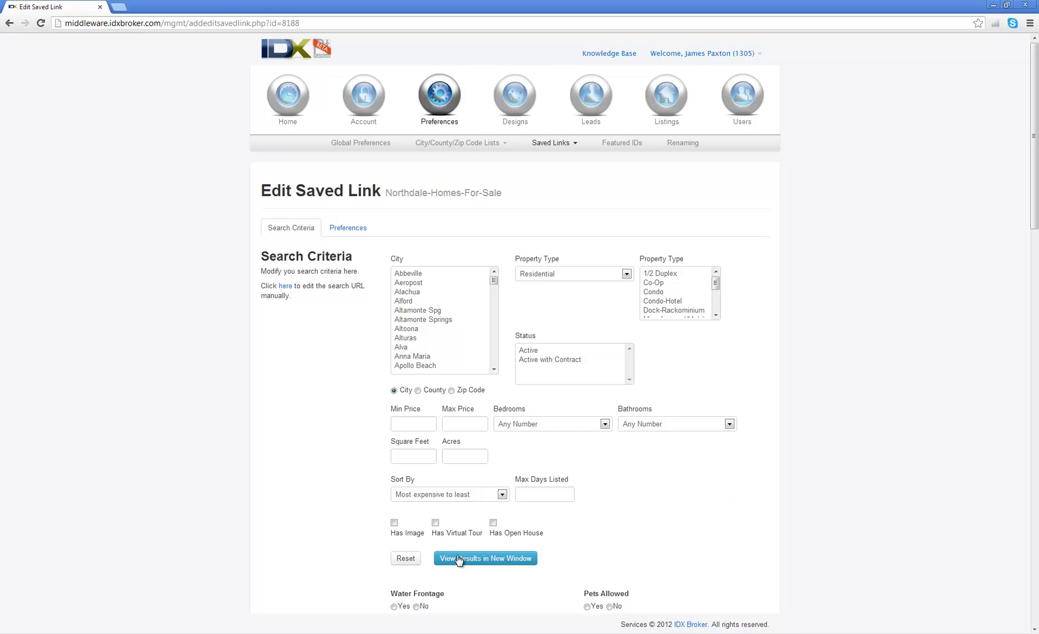
{"action": "left_click", "coordinate": [575, 147]}
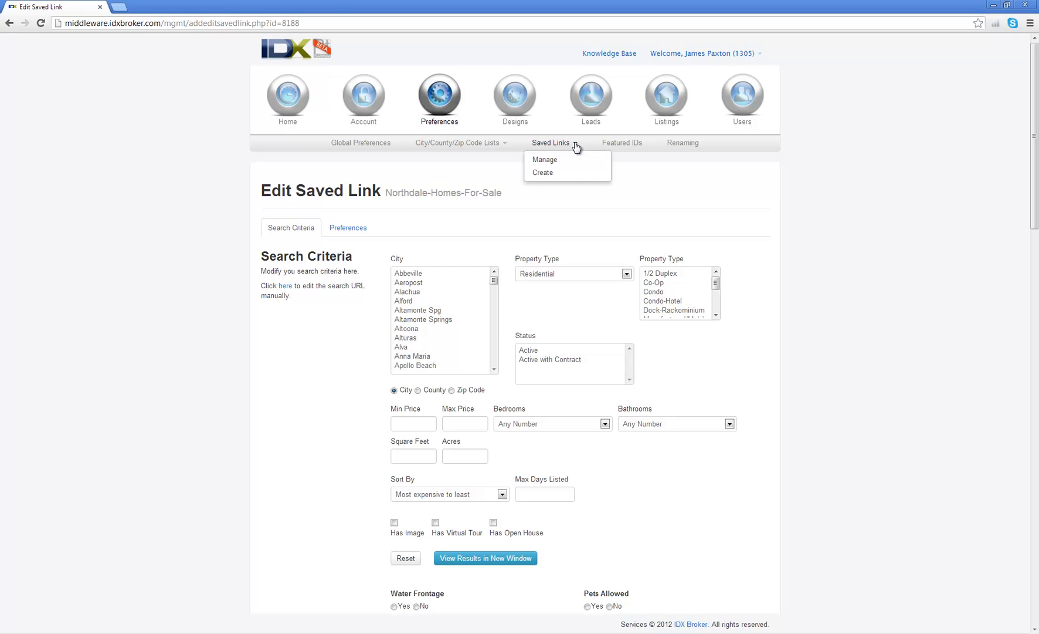
{"action": "left_click", "coordinate": [564, 173]}
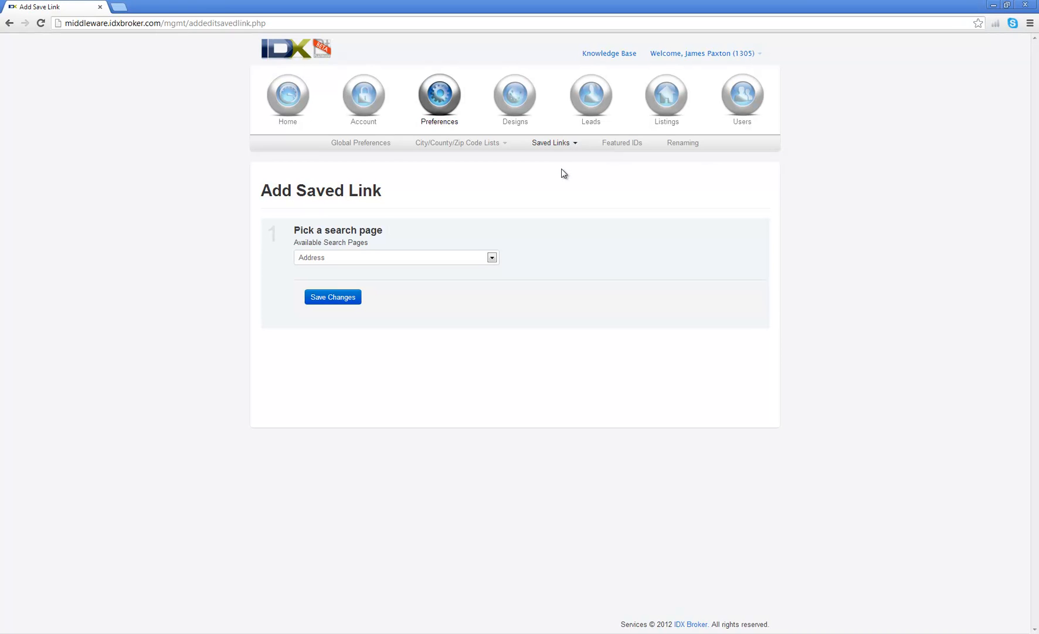
{"action": "left_click", "coordinate": [435, 257]}
{"action": "left_click", "coordinate": [316, 301]}
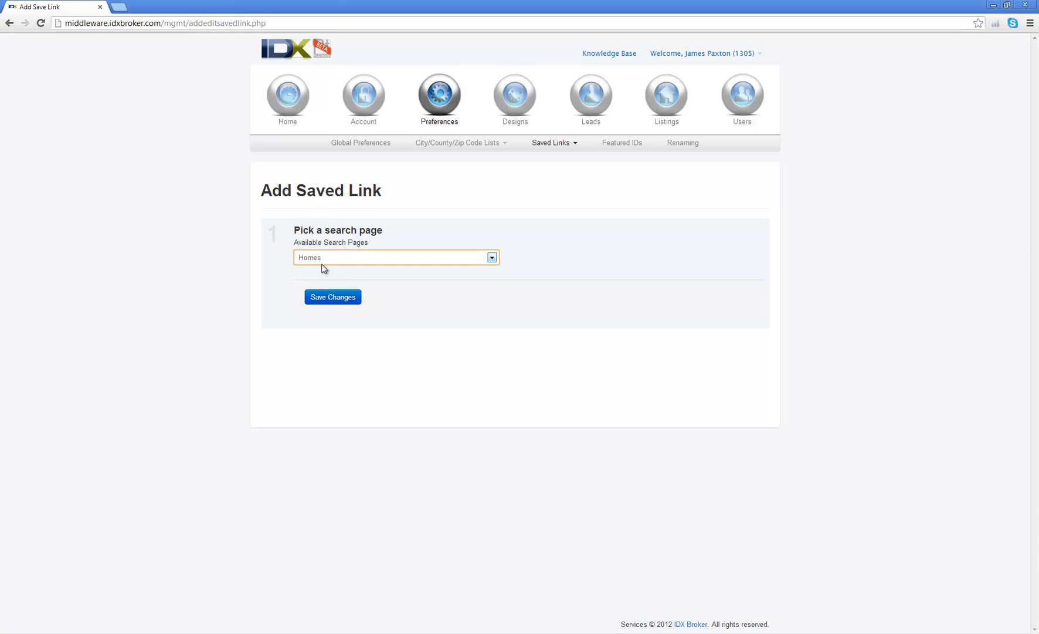
{"action": "left_click", "coordinate": [323, 258]}
{"action": "left_click", "coordinate": [323, 305]}
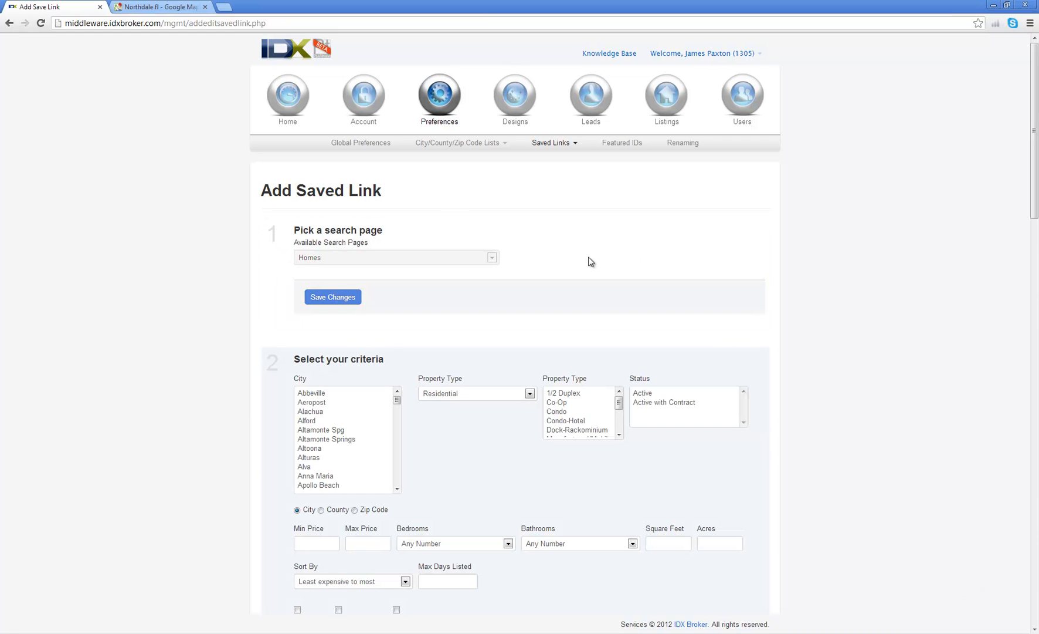
Step: Select Barberville as the city in the search criteria
{"action": "scroll", "coordinate": [401, 304], "scroll_direction": "down", "scroll_amount": 1}
{"action": "scroll", "coordinate": [419, 385], "scroll_direction": "down", "scroll_amount": 3}
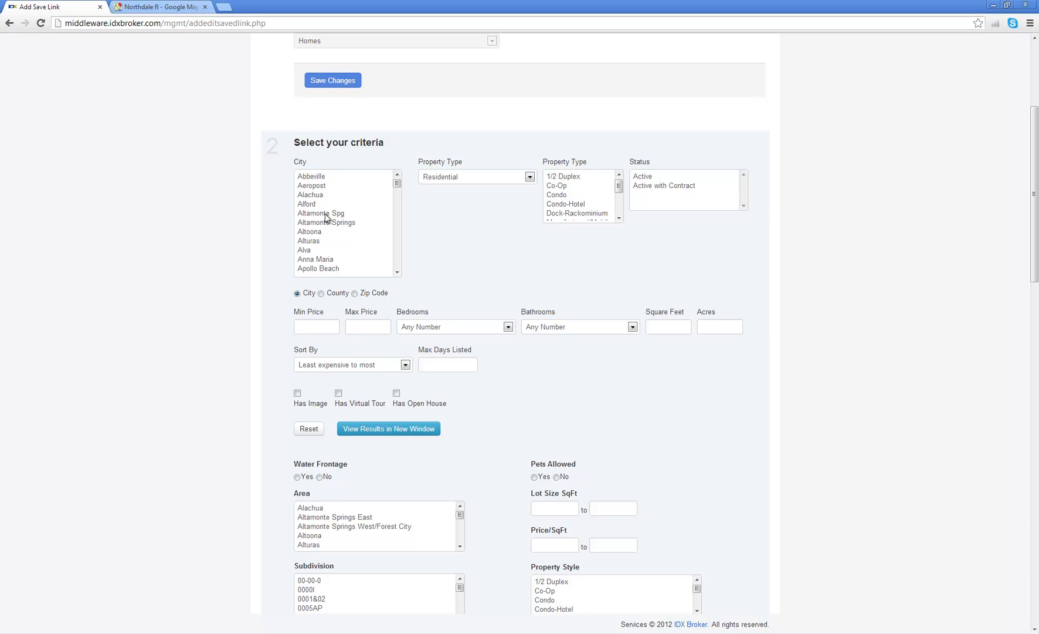
{"action": "scroll", "coordinate": [333, 239], "scroll_direction": "down", "scroll_amount": 2}
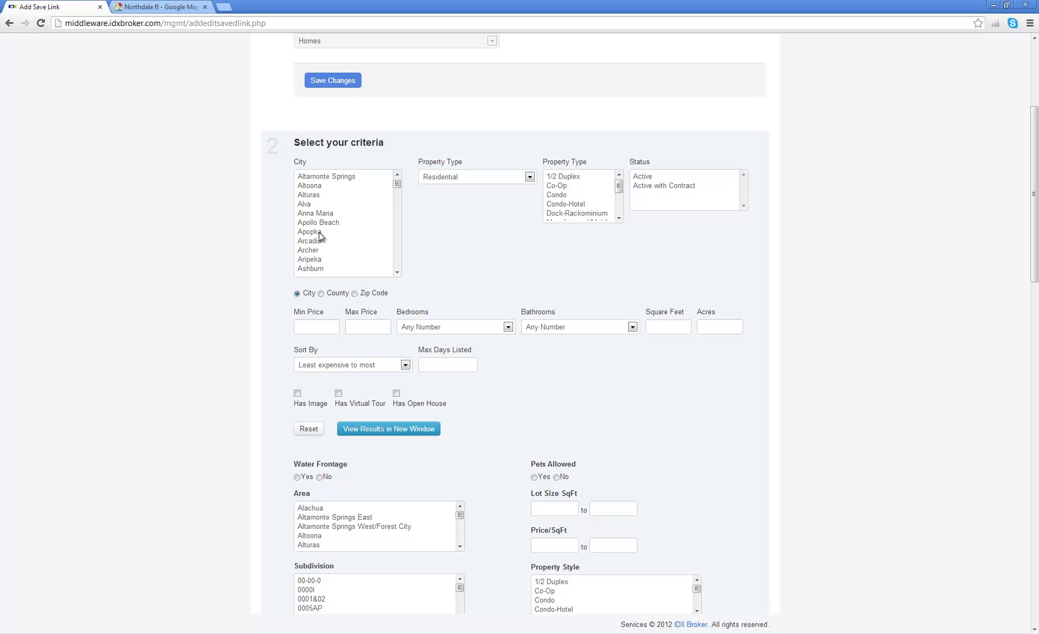
{"action": "scroll", "coordinate": [334, 233], "scroll_direction": "down", "scroll_amount": 4}
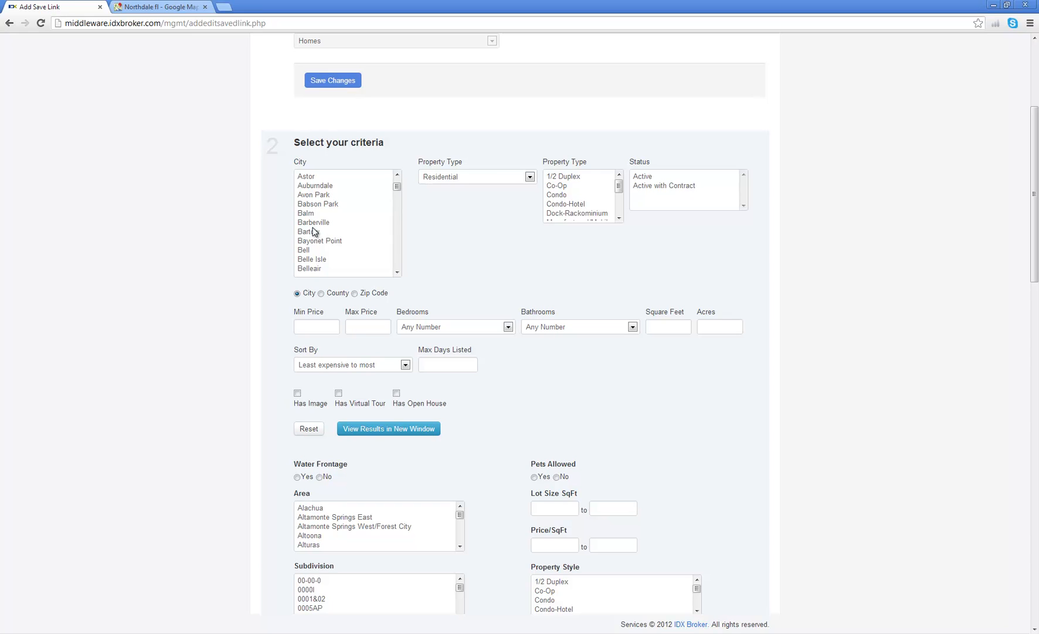
{"action": "left_click", "coordinate": [331, 224]}
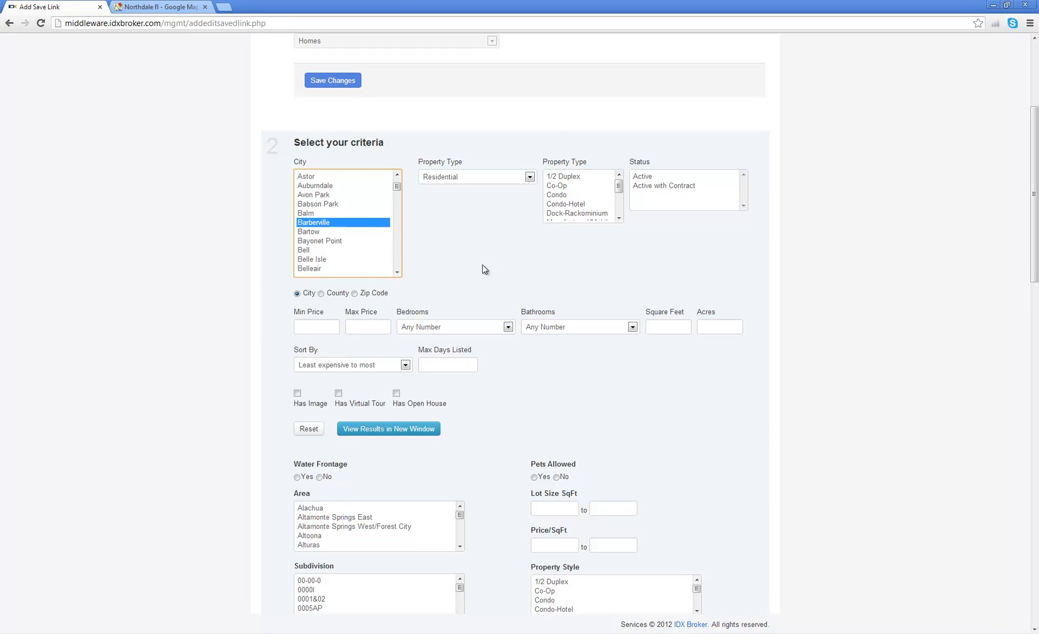
Step: Review the remaining search criteria and the Legal Subdivision Name entries, and clear the Barberville city selection
{"action": "scroll", "coordinate": [516, 452], "scroll_direction": "down", "scroll_amount": 20}
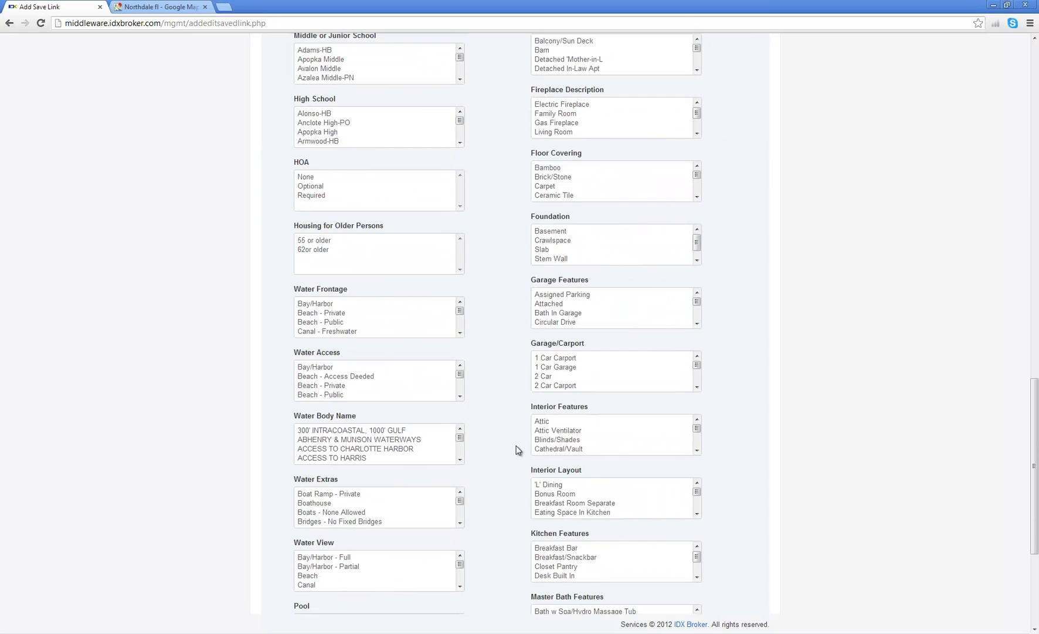
{"action": "scroll", "coordinate": [503, 456], "scroll_direction": "down", "scroll_amount": 1}
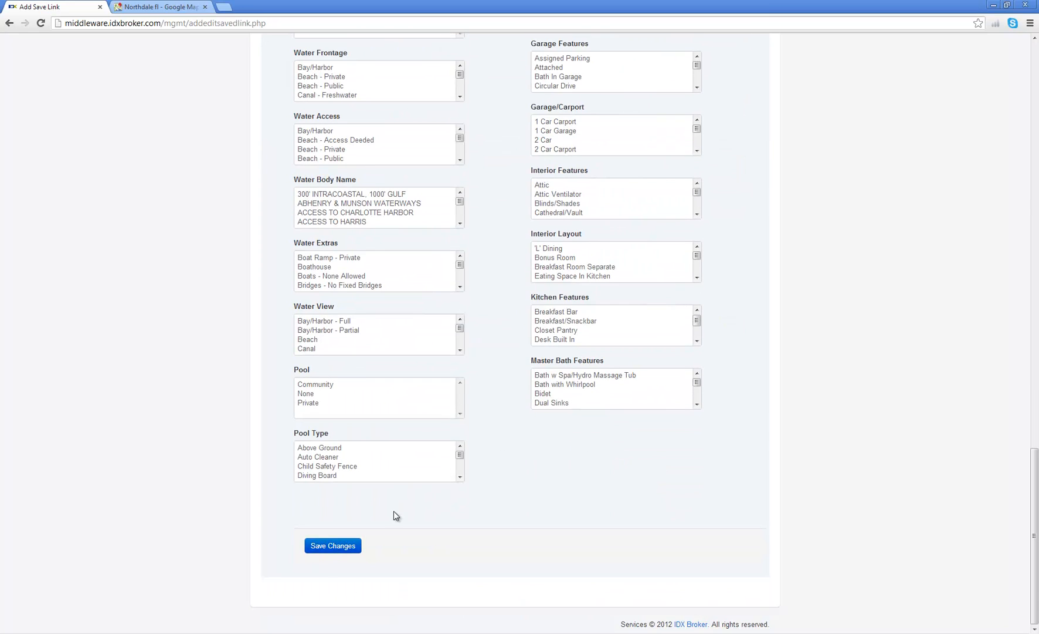
{"action": "scroll", "coordinate": [459, 436], "scroll_direction": "up", "scroll_amount": 13}
{"action": "scroll", "coordinate": [484, 410], "scroll_direction": "up", "scroll_amount": 2}
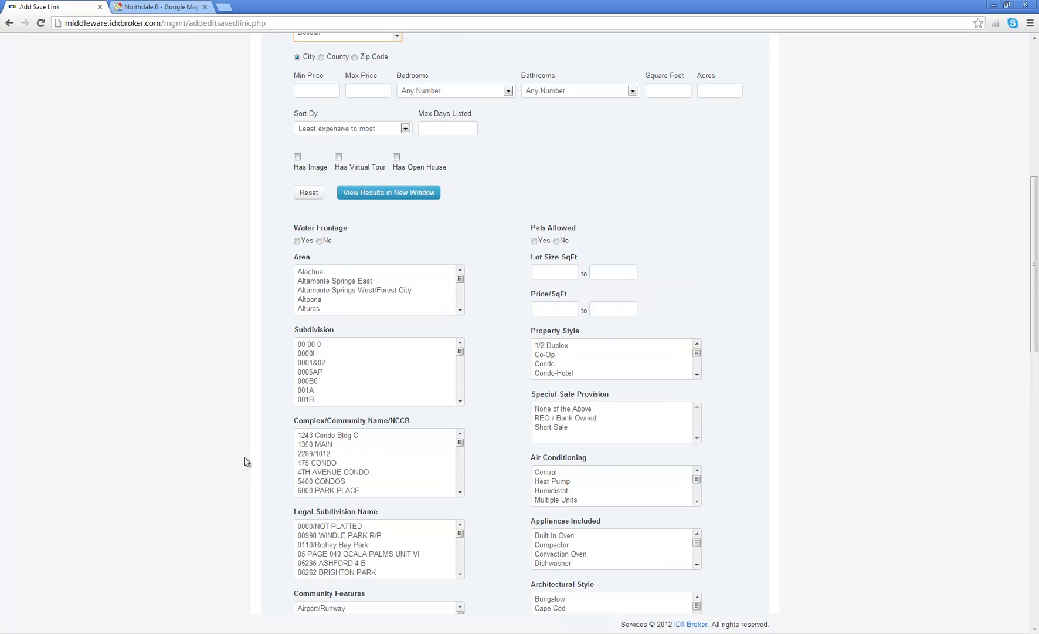
{"action": "scroll", "coordinate": [246, 456], "scroll_direction": "down", "scroll_amount": 2}
{"action": "scroll", "coordinate": [515, 281], "scroll_direction": "up", "scroll_amount": 5}
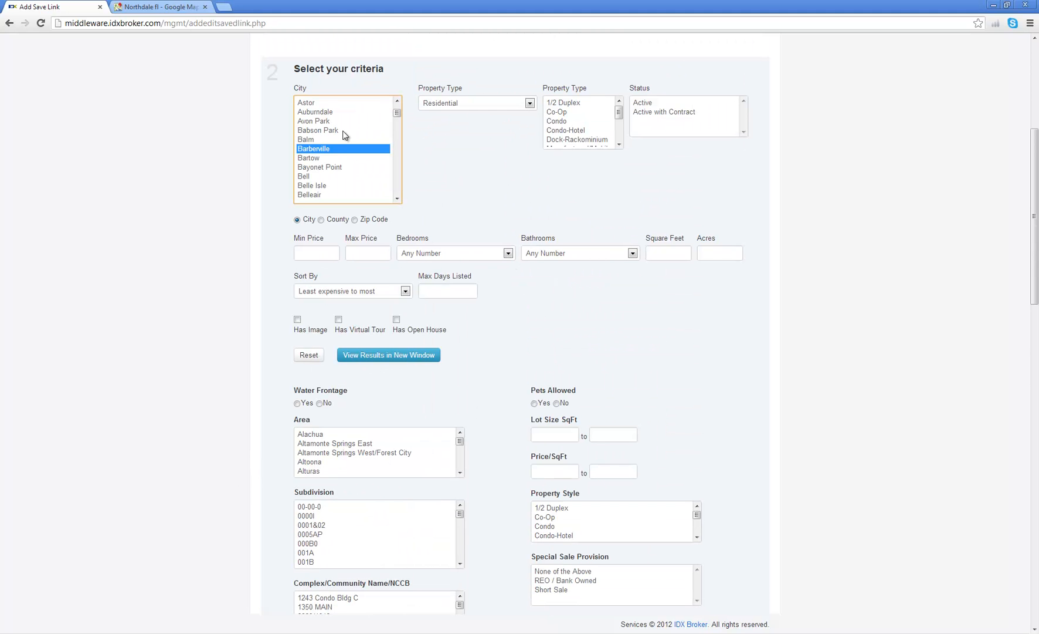
{"action": "scroll", "coordinate": [499, 353], "scroll_direction": "down", "scroll_amount": 5}
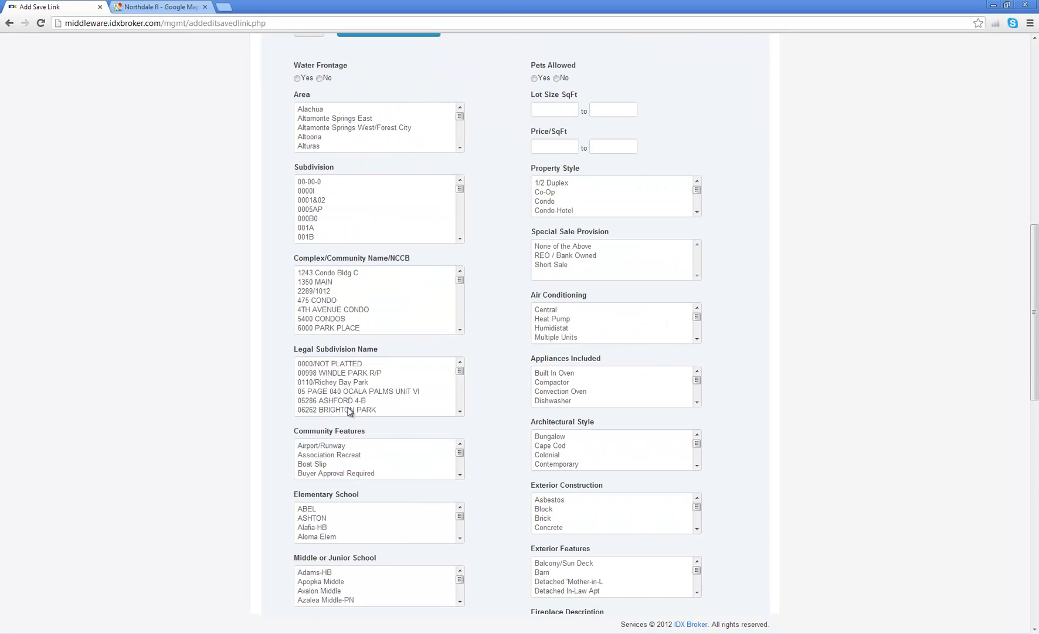
{"action": "scroll", "coordinate": [325, 387], "scroll_direction": "down", "scroll_amount": 3}
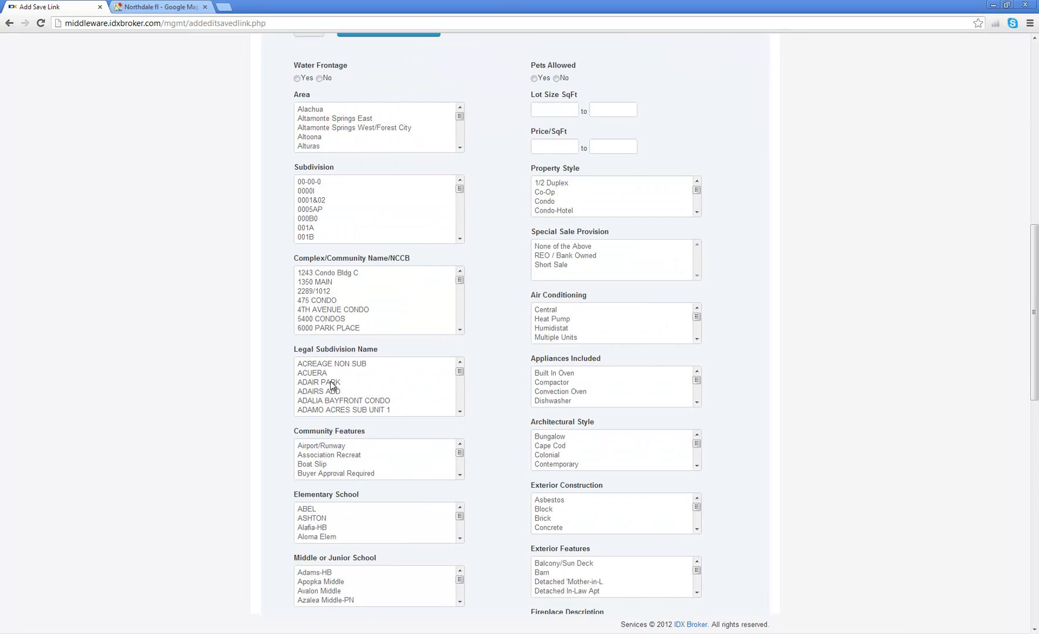
{"action": "scroll", "coordinate": [332, 385], "scroll_direction": "down", "scroll_amount": 3}
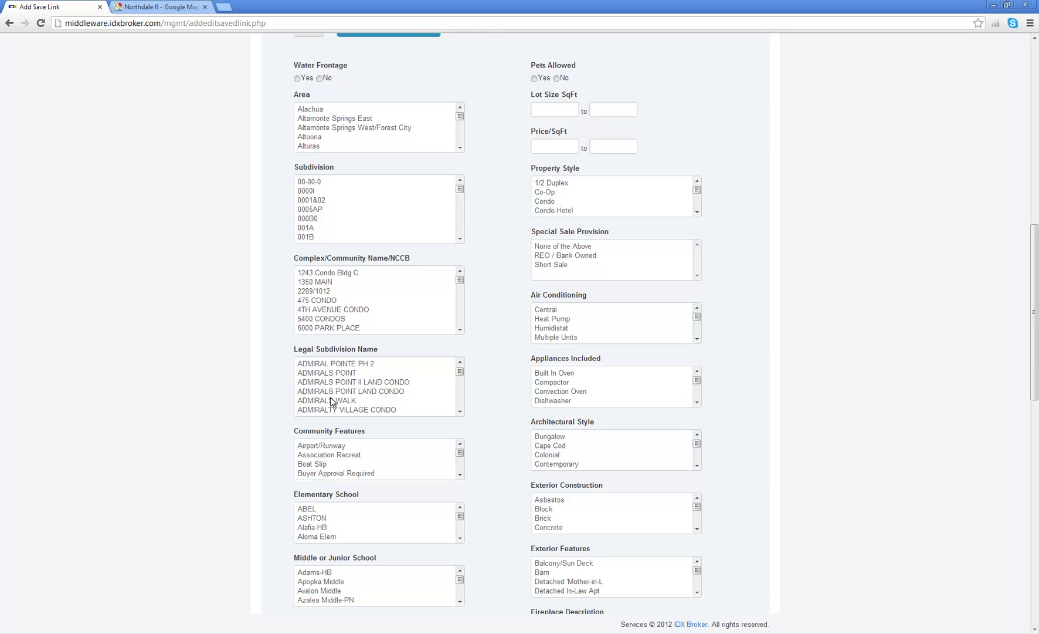
{"action": "scroll", "coordinate": [495, 209], "scroll_direction": "up", "scroll_amount": 5}
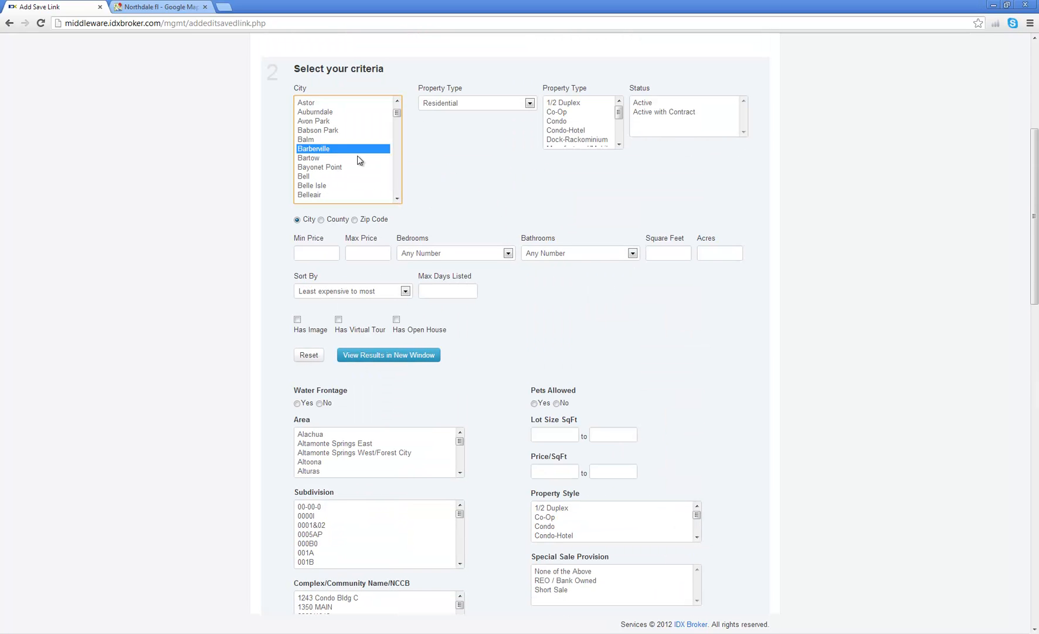
{"action": "left_click", "coordinate": [315, 149], "text": "ctrl"}
Step: Select the four legal subdivision names from ADMIRAL POINTE PH 2 through ADMIRALS POINT LAND CONDO
{"action": "scroll", "coordinate": [457, 390], "scroll_direction": "down", "scroll_amount": 5}
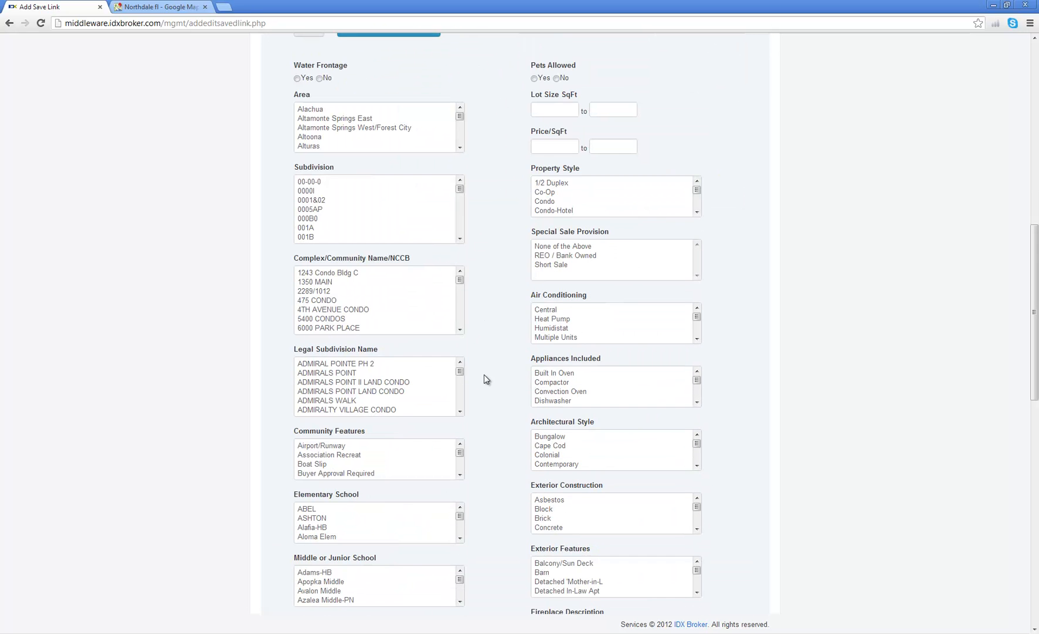
{"action": "left_click", "coordinate": [329, 374]}
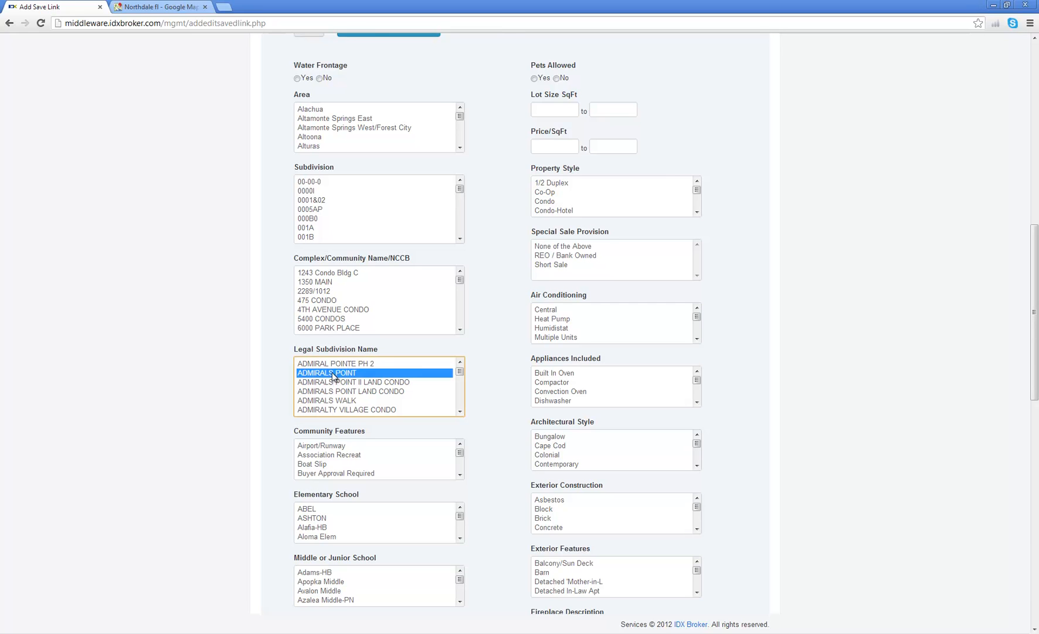
{"action": "key", "text": "Up"}
{"action": "key", "text": "Up"}
{"action": "key", "text": "Down"}
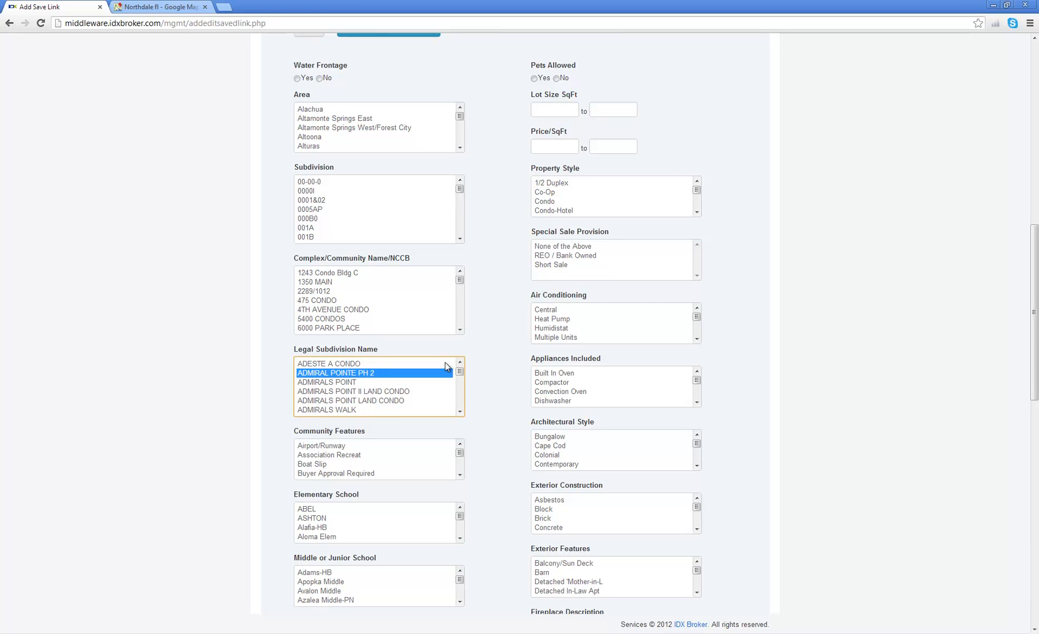
{"action": "key", "text": "shift+Down"}
{"action": "key", "text": "shift+Down"}
{"action": "key", "text": "shift+Down"}
{"action": "key", "text": "shift+Down"}
{"action": "key", "text": "shift+Down"}
{"action": "key", "text": "shift+Up"}
{"action": "key", "text": "shift+Up"}
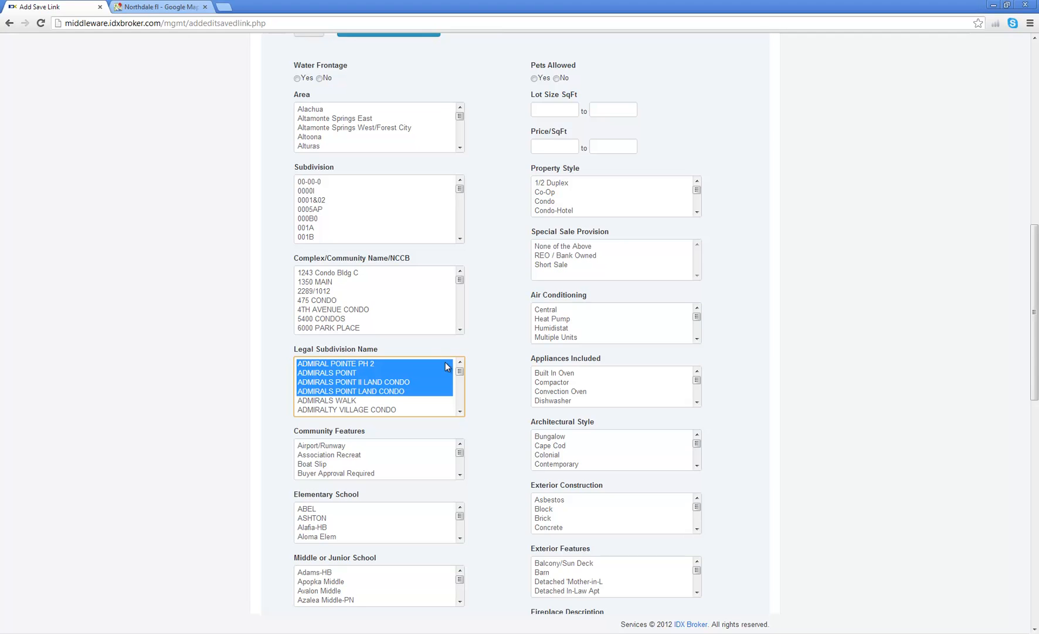
Step: Save the selected search criteria of the new link
{"action": "scroll", "coordinate": [494, 394], "scroll_direction": "down", "scroll_amount": 10}
{"action": "scroll", "coordinate": [506, 470], "scroll_direction": "down", "scroll_amount": 3}
{"action": "left_click", "coordinate": [319, 422]}
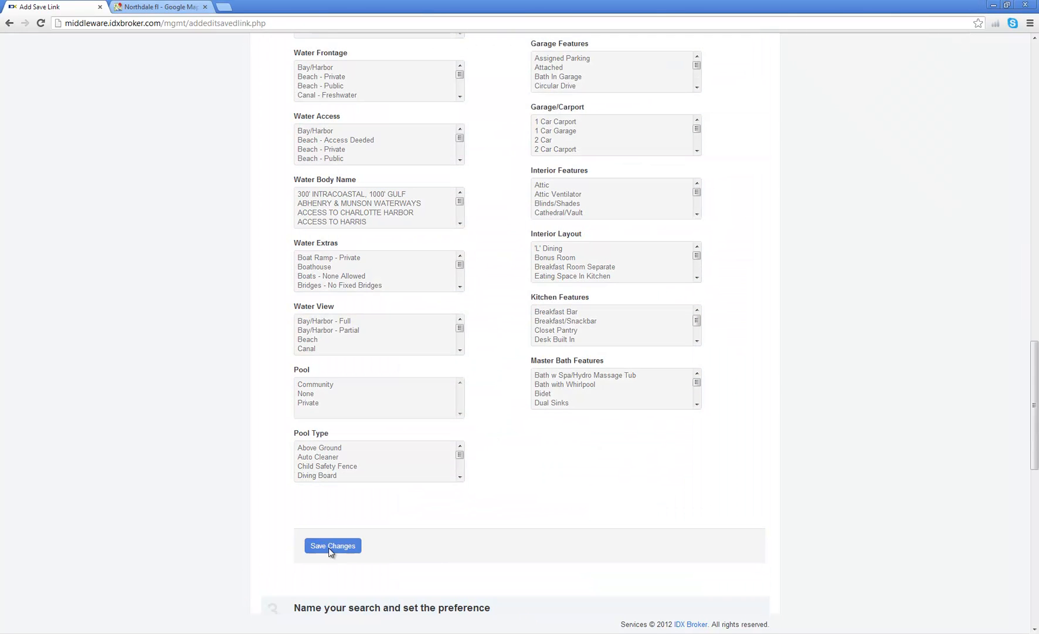
Step: Enter "Admirals Point Homes for Sale" as the page title in the SEO settings
{"action": "scroll", "coordinate": [509, 417], "scroll_direction": "down", "scroll_amount": 4}
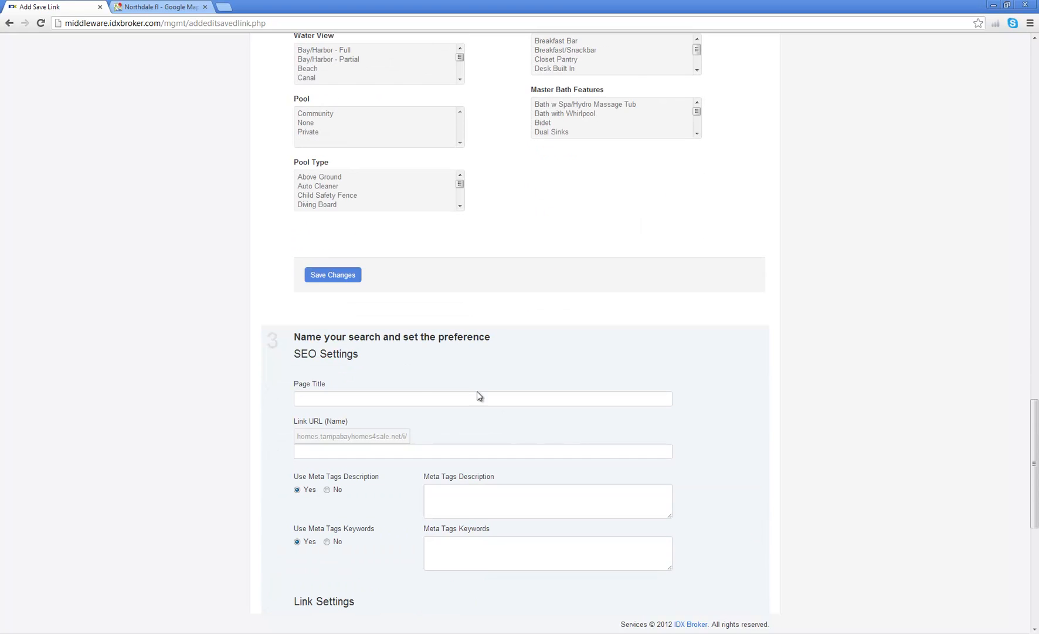
{"action": "scroll", "coordinate": [327, 362], "scroll_direction": "down", "scroll_amount": 2}
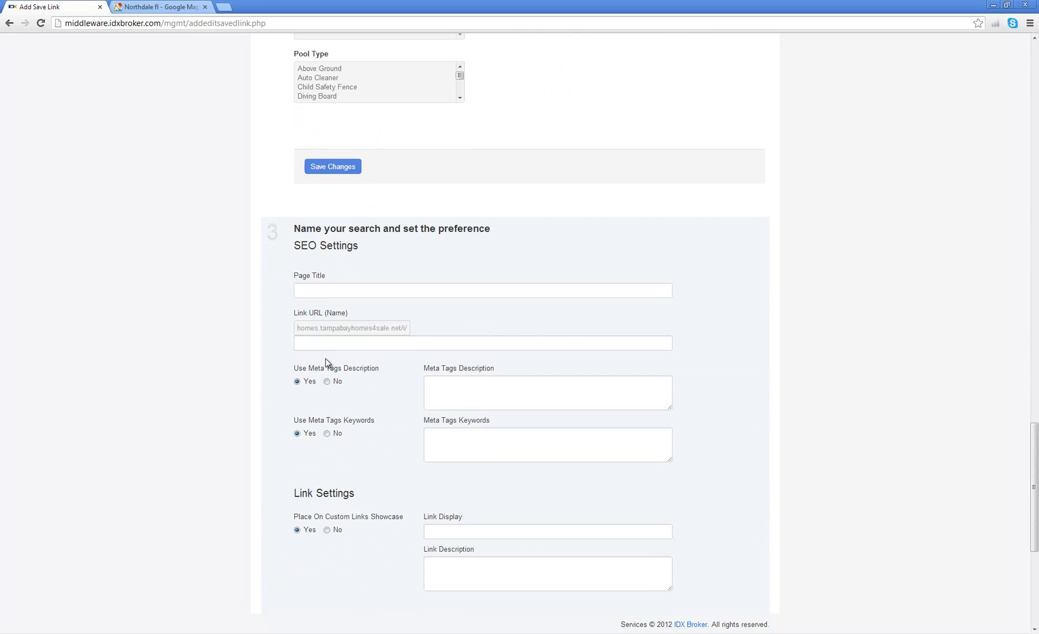
{"action": "left_click", "coordinate": [318, 287]}
{"action": "type", "text": "Admirals Point Hom"}
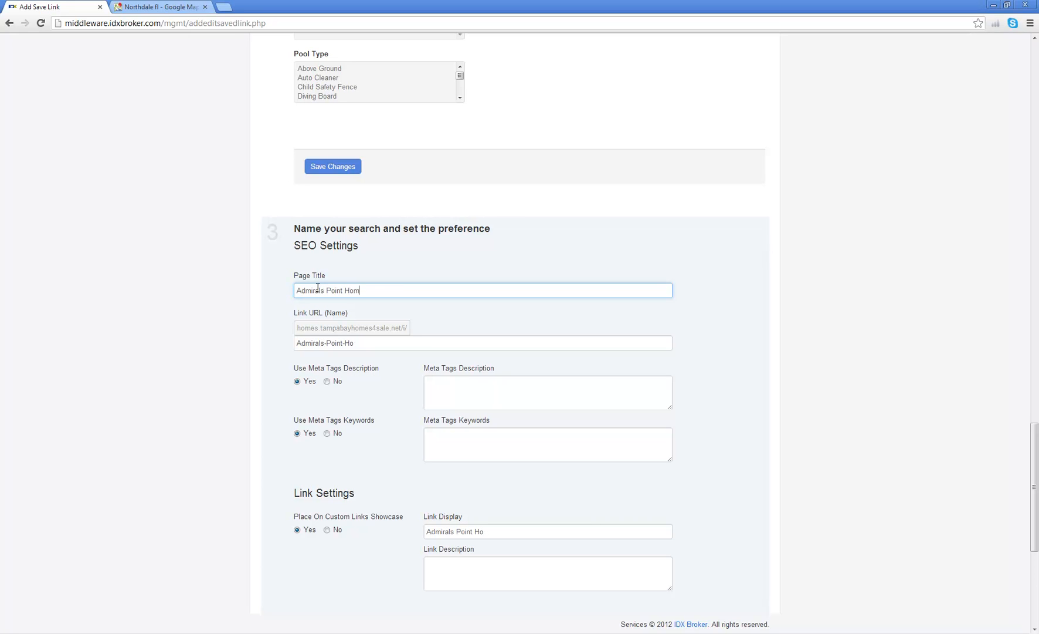
{"action": "type", "text": "es for Sale"}
Step: Replace the page title with "Homes in Admirals Point"
{"action": "key", "text": "ctrl+a"}
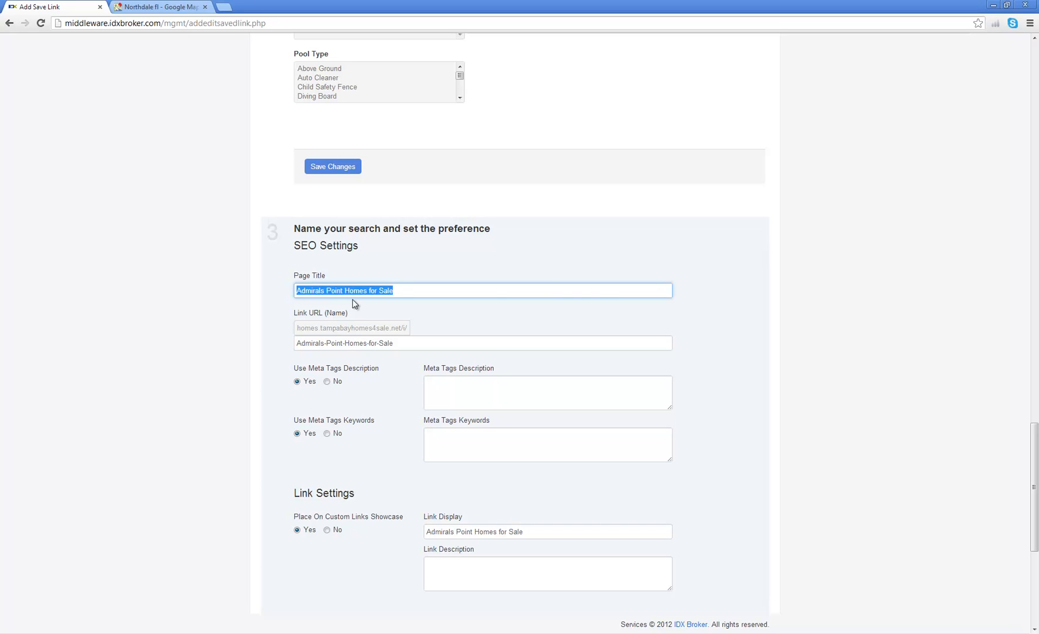
{"action": "left_click", "coordinate": [347, 291]}
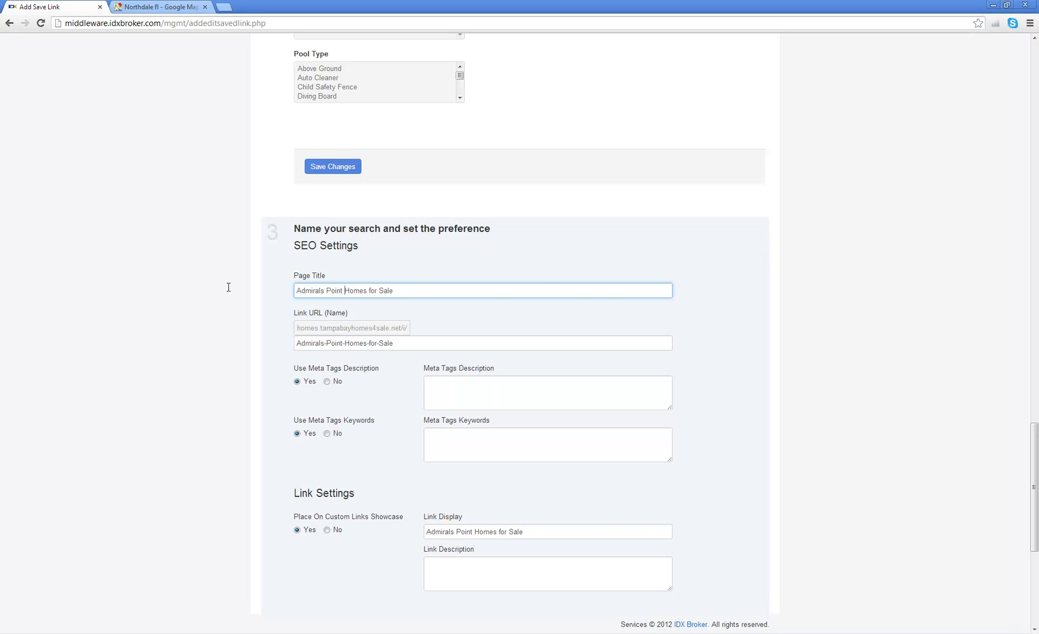
{"action": "key", "text": "ctrl+a"}
{"action": "type", "text": "Homes in Admirals Point"}
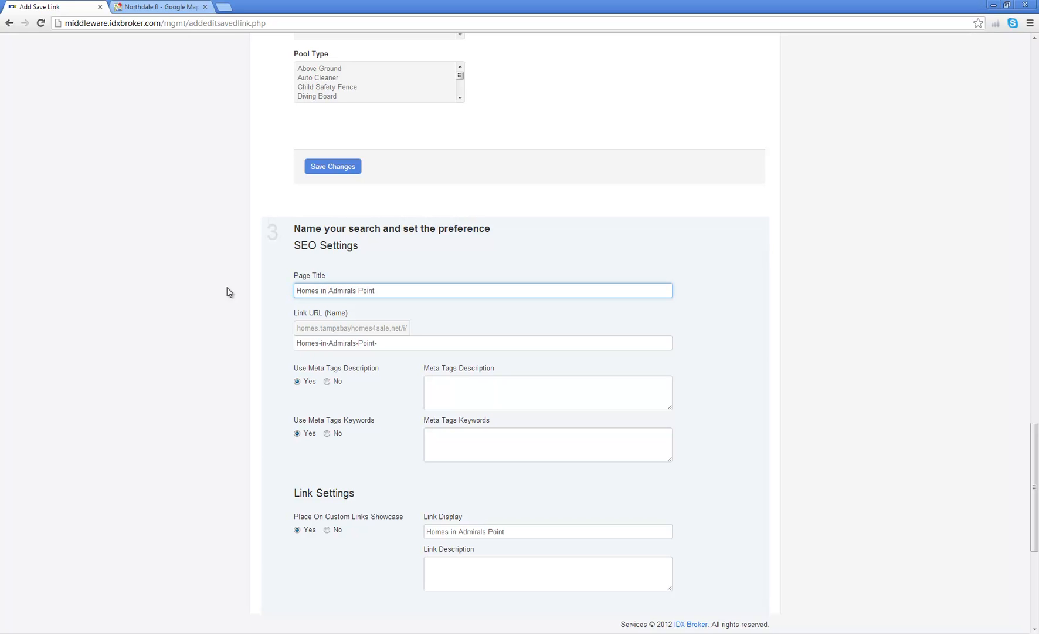
Step: Search Google in a new browser tab for "Admirals Point tampa florida" and look through the results
{"action": "left_click", "coordinate": [224, 6]}
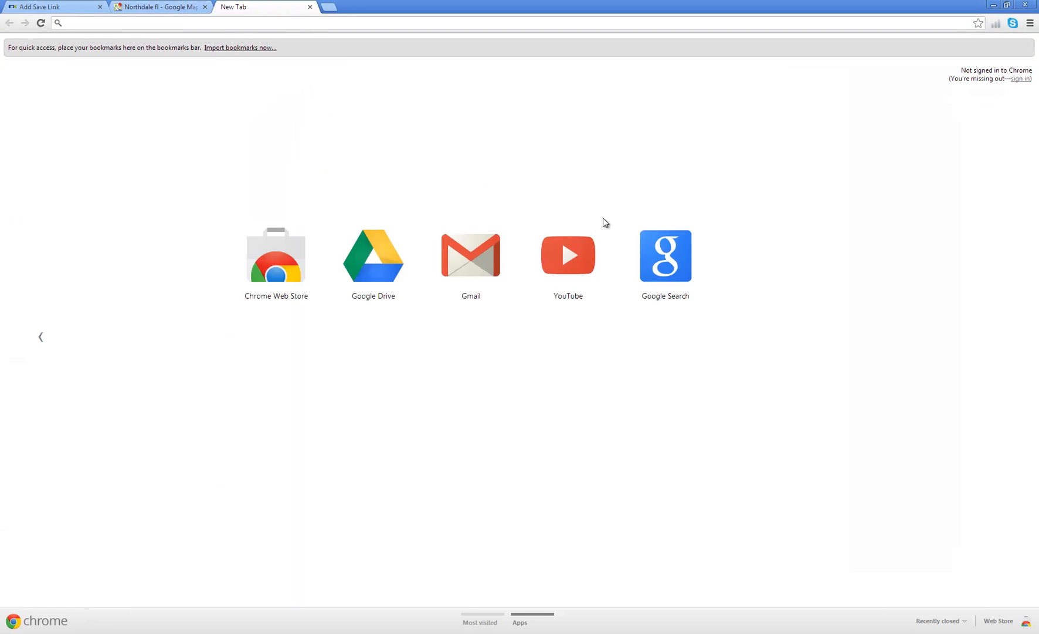
{"action": "left_click", "coordinate": [657, 265]}
{"action": "type", "text": "Admir"}
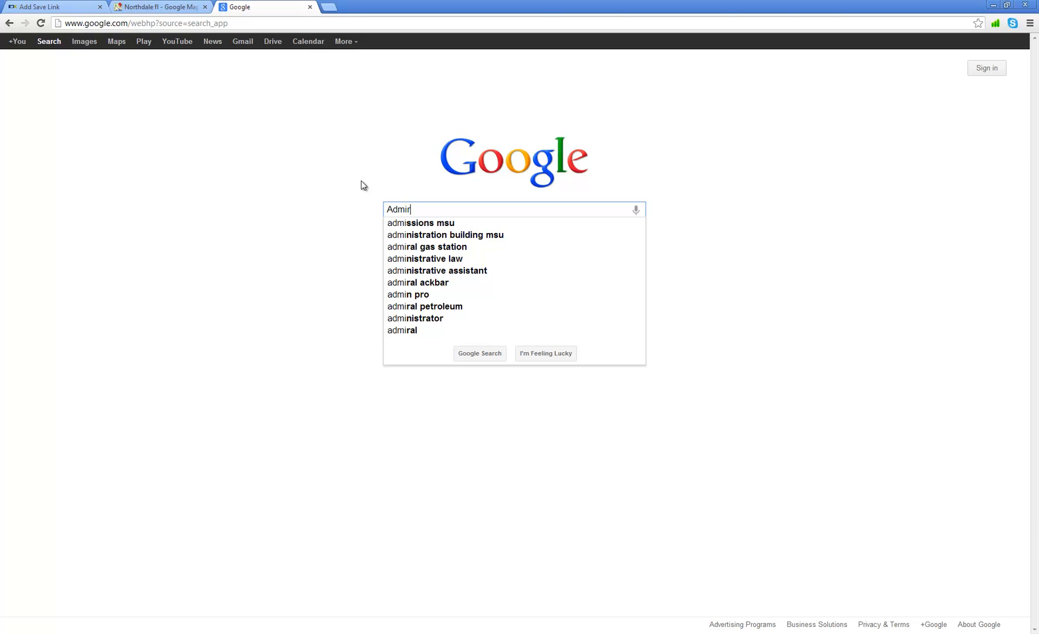
{"action": "type", "text": "als P"}
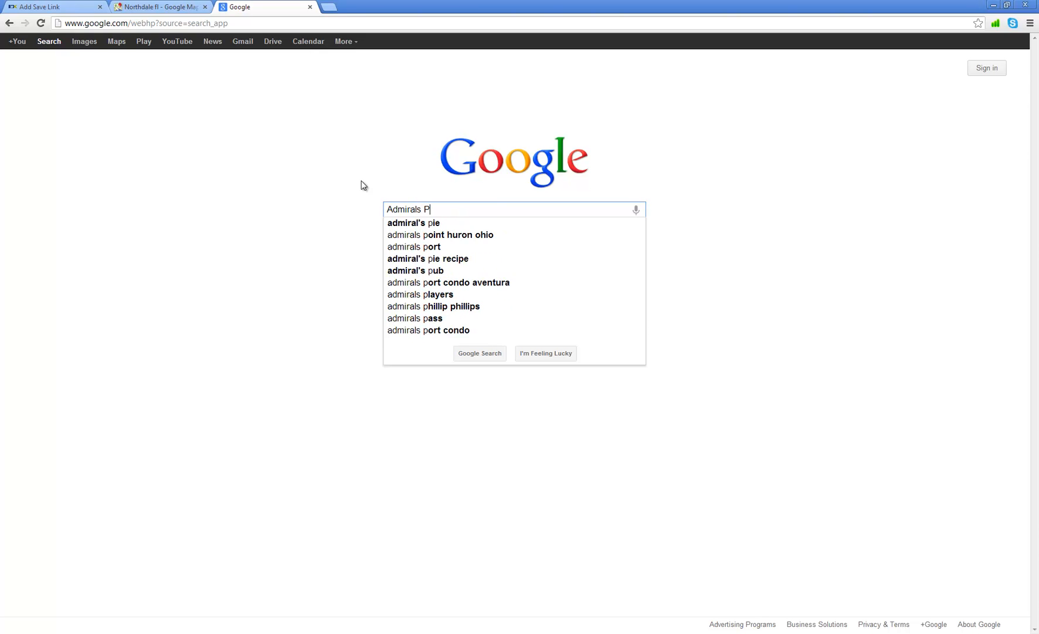
{"action": "type", "text": "oint tamap"}
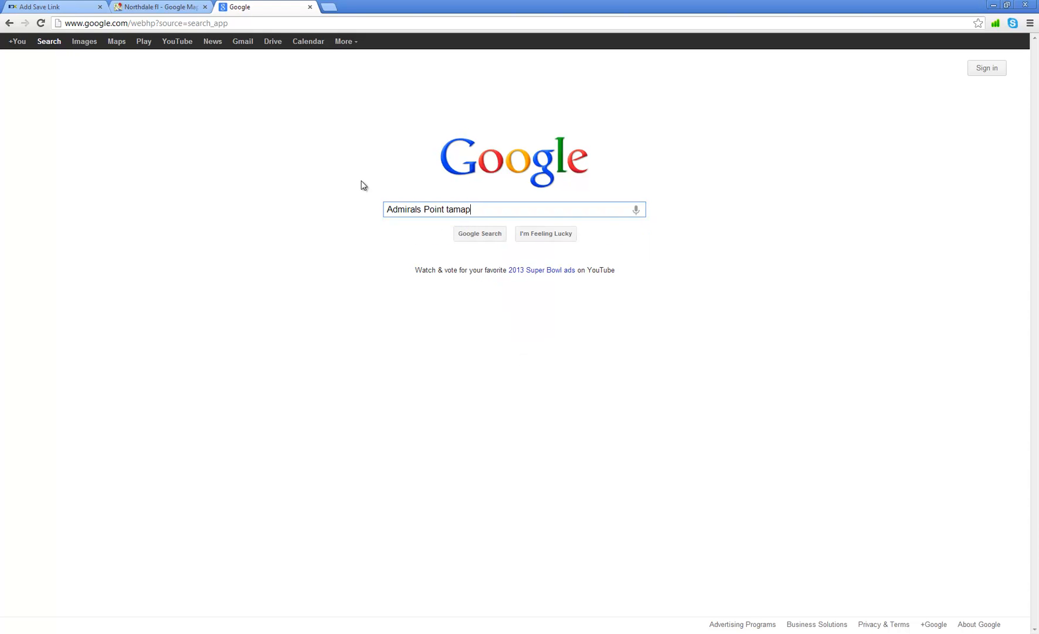
{"action": "type", "text": " florida"}
{"action": "key", "text": "Return"}
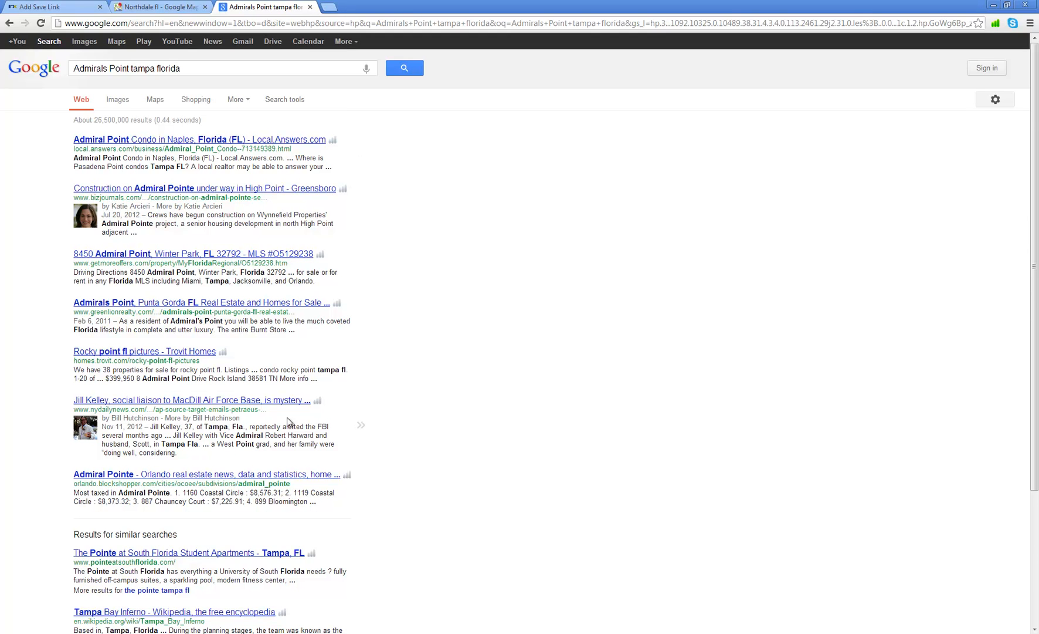
{"action": "scroll", "coordinate": [386, 367], "scroll_direction": "down", "scroll_amount": 2}
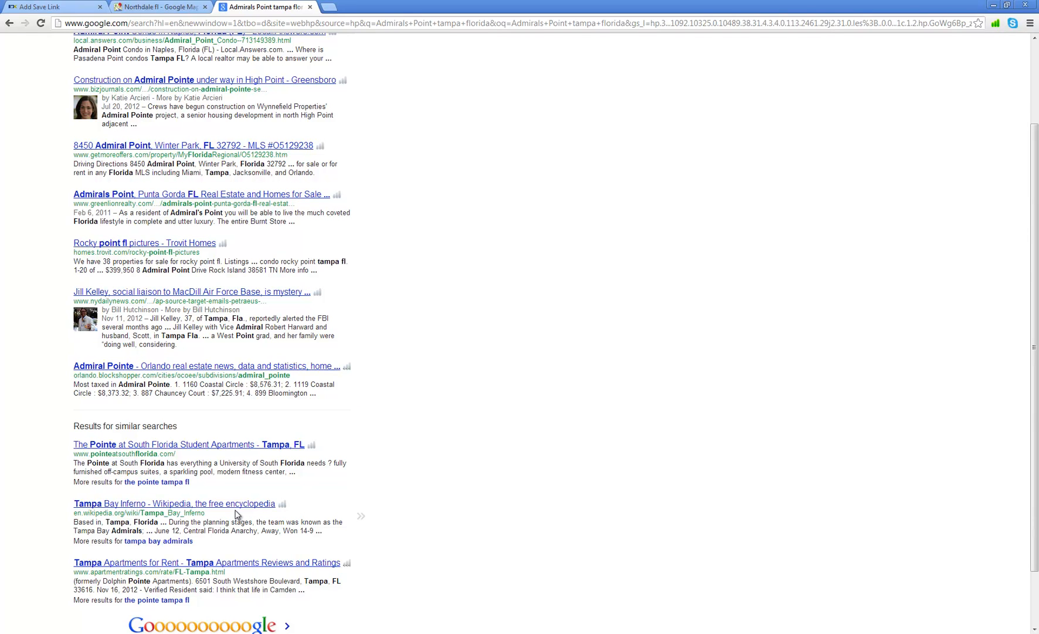
Step: Back in the saved link form, extend the page title to "Homes in Admirals Point Florida" and set the link name to Homes-in-Admirals-Point-Florida
{"action": "left_click", "coordinate": [61, 10]}
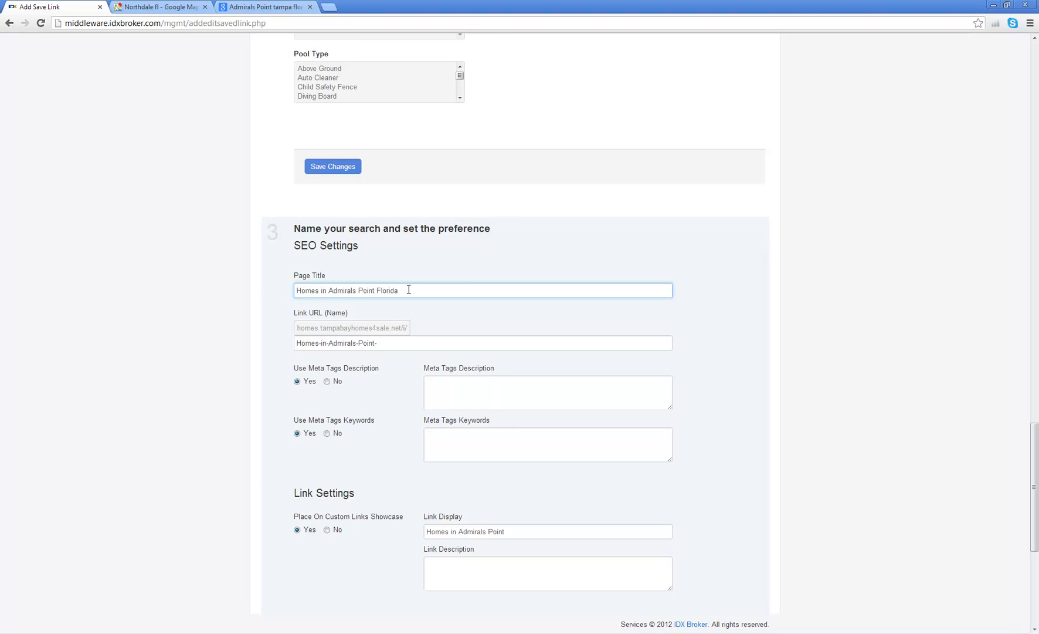
{"action": "left_click_drag", "start_coordinate": [410, 290], "coordinate": [263, 284]}
{"action": "key", "text": "ctrl+c"}
{"action": "left_click", "coordinate": [397, 345]}
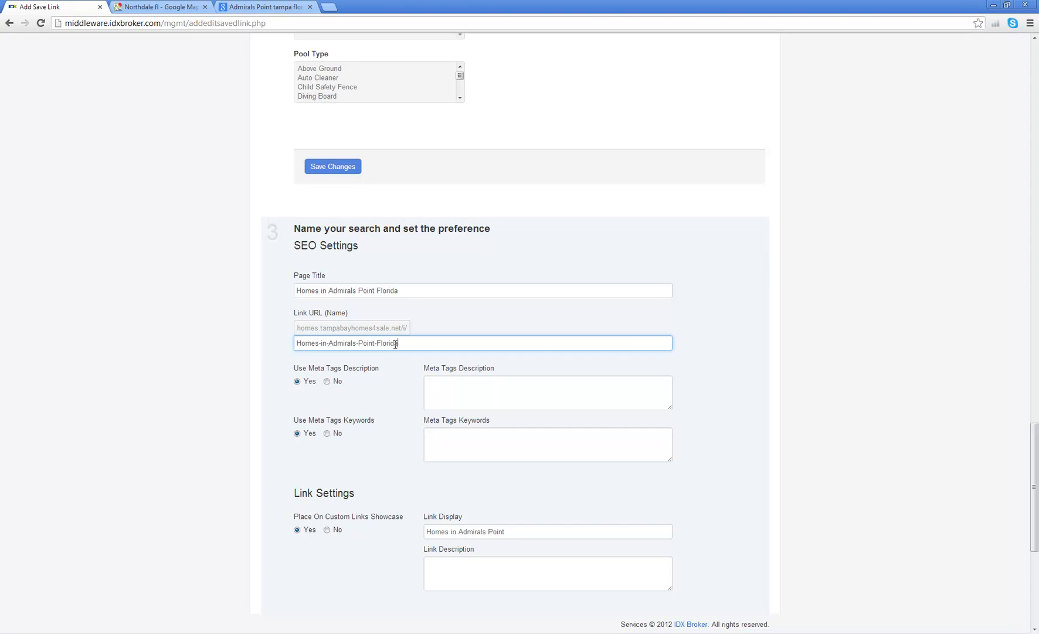
Step: Fill both the meta tags description and the meta tags keywords with "Homes in Admirals Point Florida"
{"action": "key", "text": "ctrl+v"}
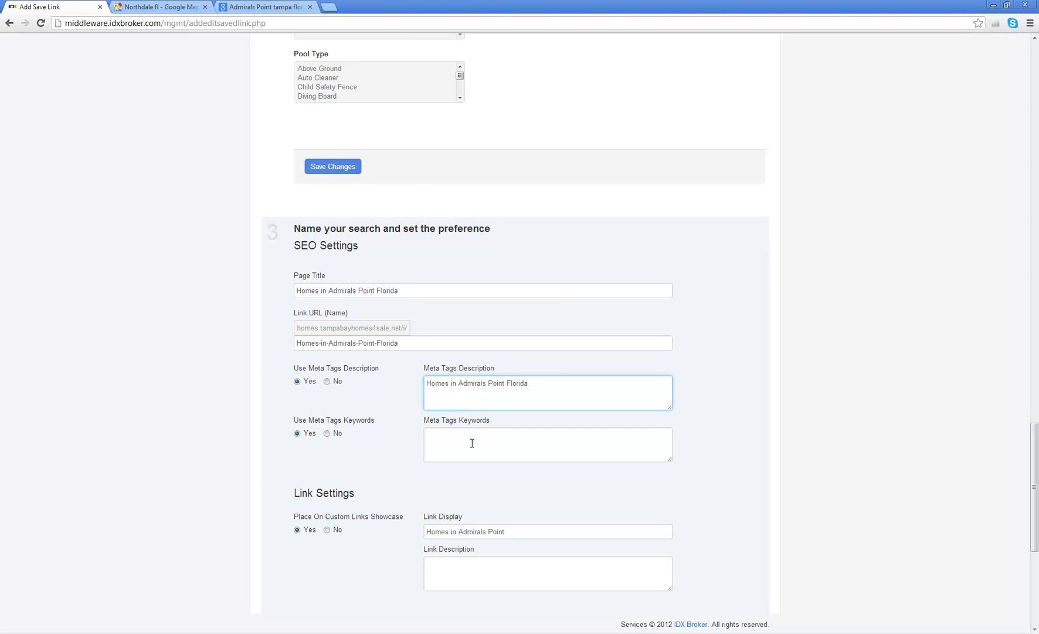
{"action": "left_click", "coordinate": [647, 437]}
{"action": "key", "text": "ctrl+v"}
Step: Add the sub-header text "Homes in Admirals Point Florida", format it as Heading 1 and center it
{"action": "scroll", "coordinate": [742, 323], "scroll_direction": "down", "scroll_amount": 5}
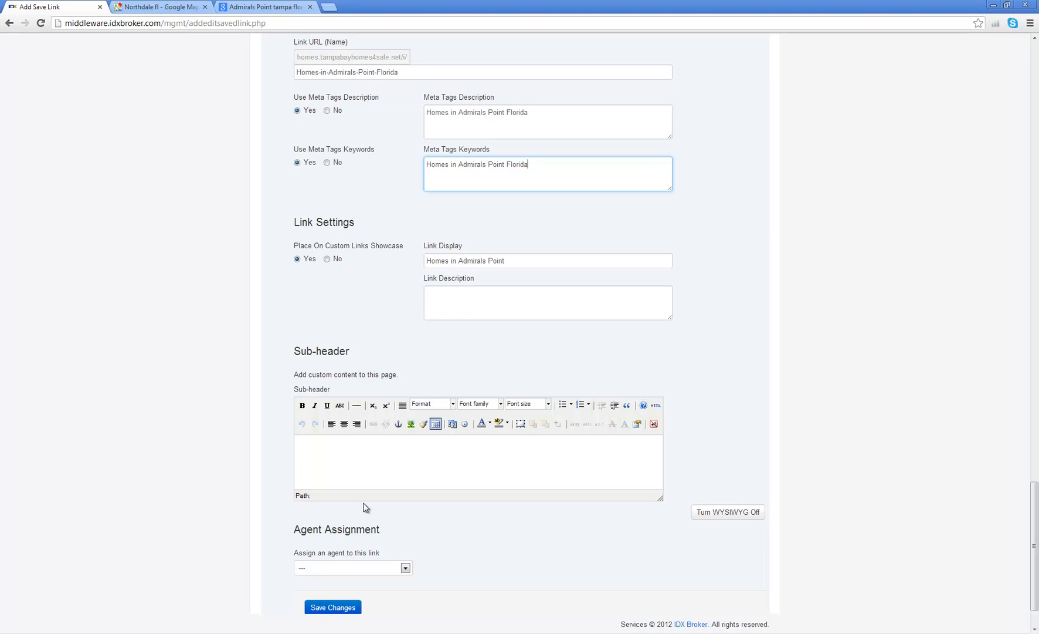
{"action": "left_click", "coordinate": [444, 451]}
{"action": "key", "text": "ctrl+v"}
{"action": "left_click_drag", "start_coordinate": [436, 447], "coordinate": [256, 447]}
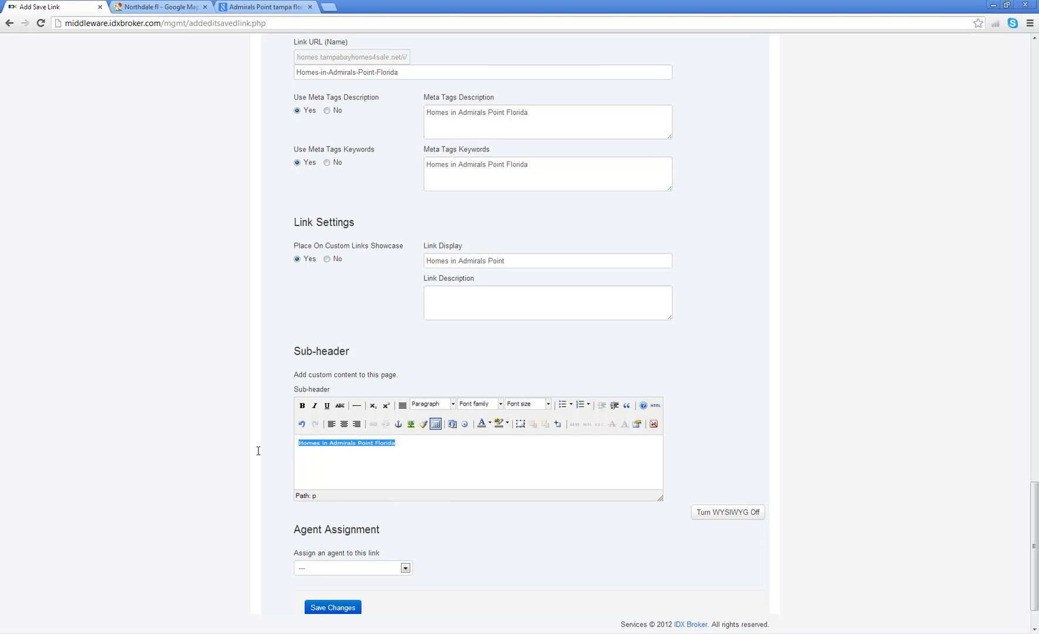
{"action": "left_click", "coordinate": [454, 405]}
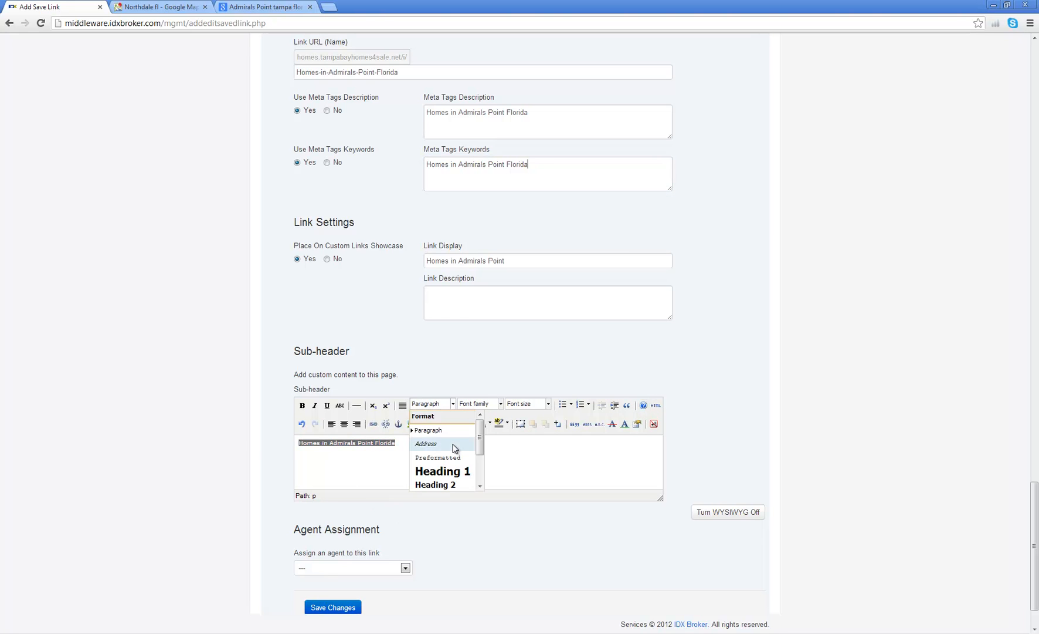
{"action": "left_click", "coordinate": [452, 472]}
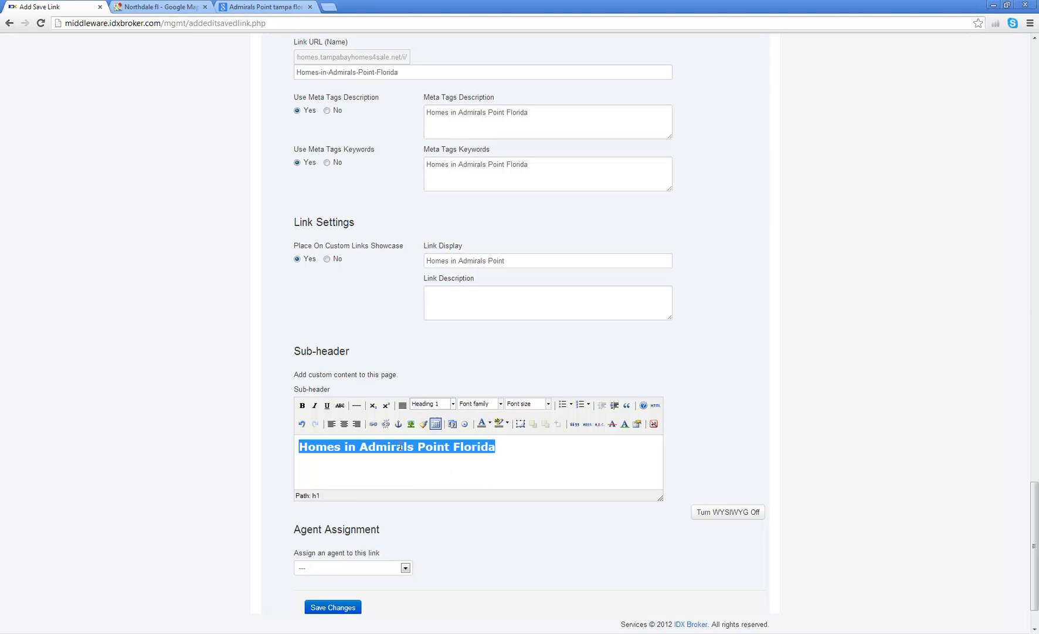
{"action": "left_click", "coordinate": [345, 423]}
{"action": "left_click", "coordinate": [453, 462]}
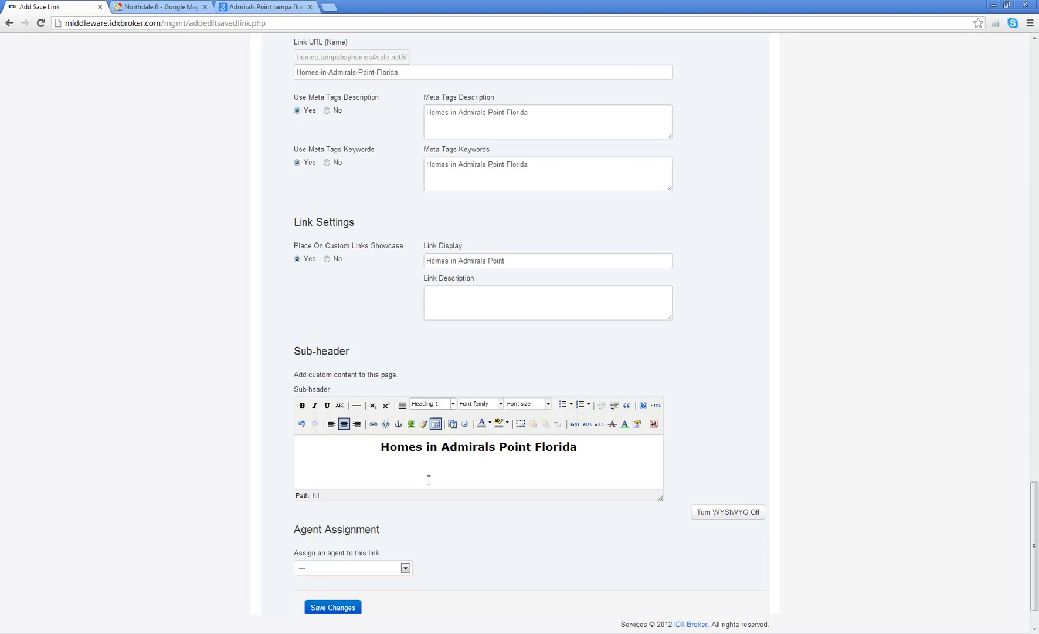
Step: Save the Admirals Point link and start creating another saved link
{"action": "scroll", "coordinate": [452, 549], "scroll_direction": "down", "scroll_amount": 2}
{"action": "left_click", "coordinate": [346, 554]}
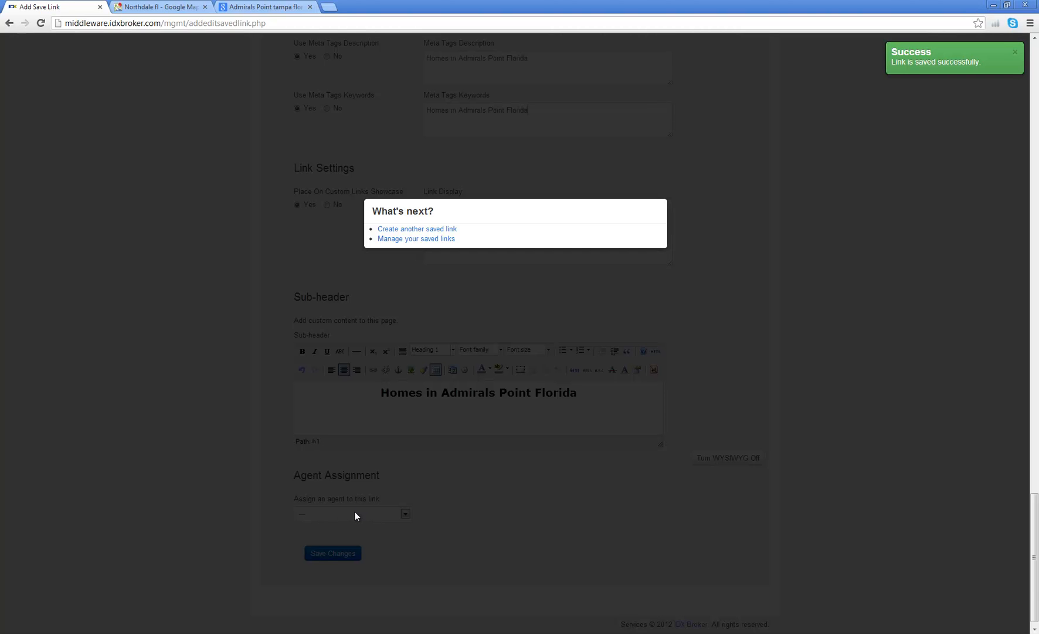
{"action": "left_click", "coordinate": [432, 229]}
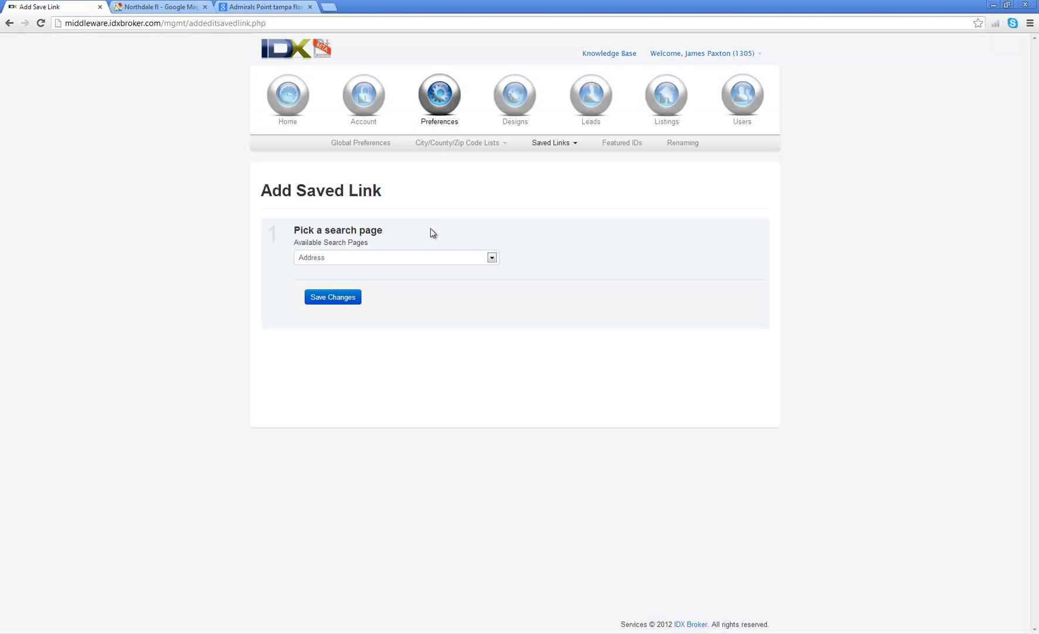
Step: Check where Northdale lies in Google Maps and return to the new saved link form
{"action": "left_click", "coordinate": [146, 7]}
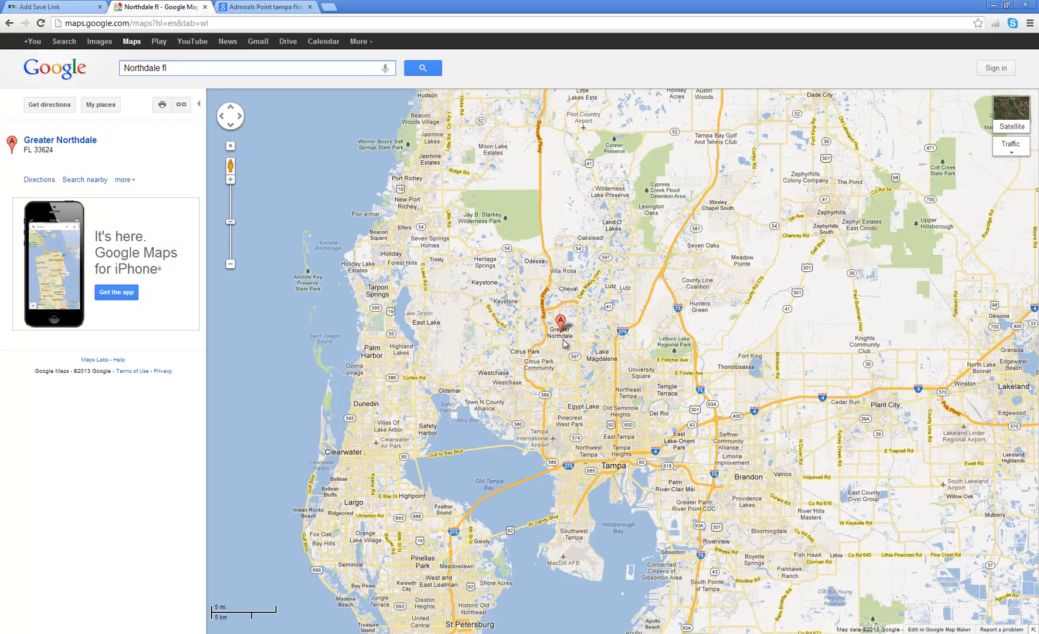
{"action": "scroll", "coordinate": [561, 341], "scroll_direction": "up", "scroll_amount": 1}
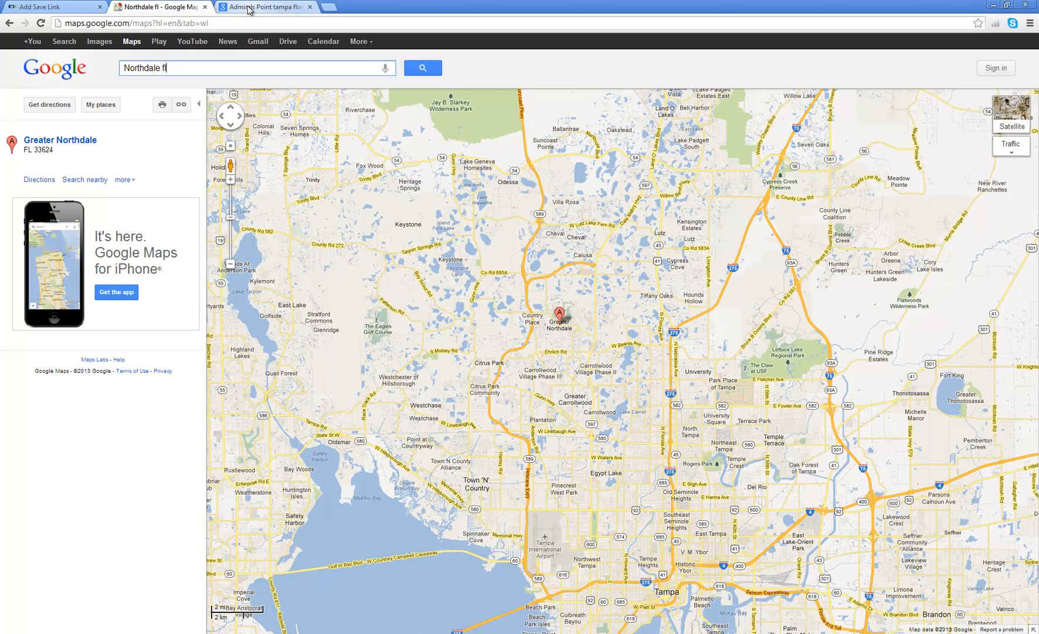
{"action": "left_click", "coordinate": [50, 6]}
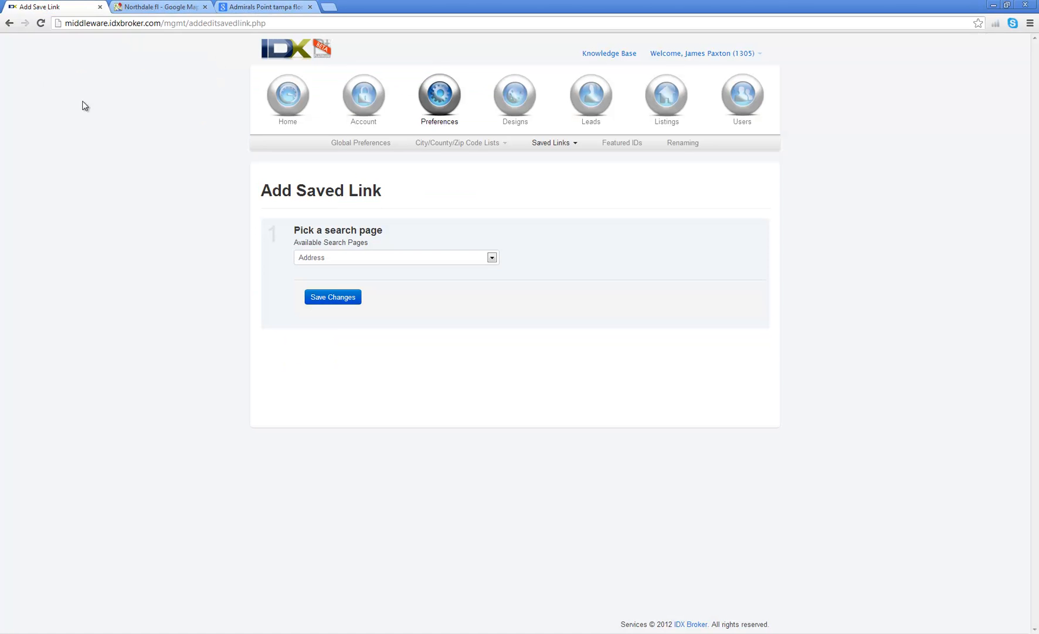
Step: Choose Map Search as the search page for the new saved link and save that choice
{"action": "left_click", "coordinate": [339, 257]}
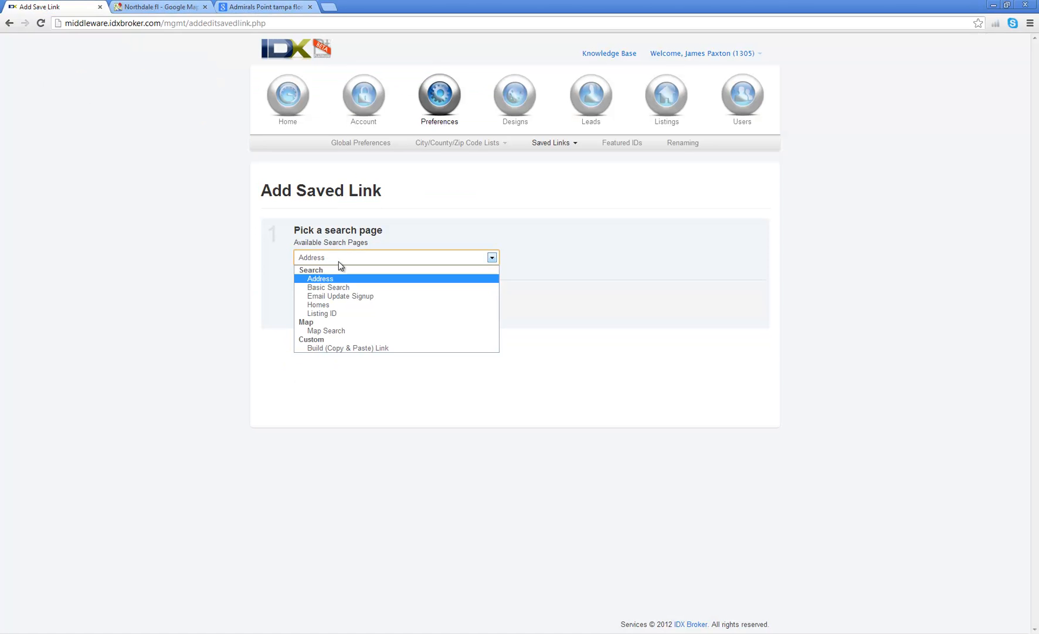
{"action": "left_click", "coordinate": [325, 329]}
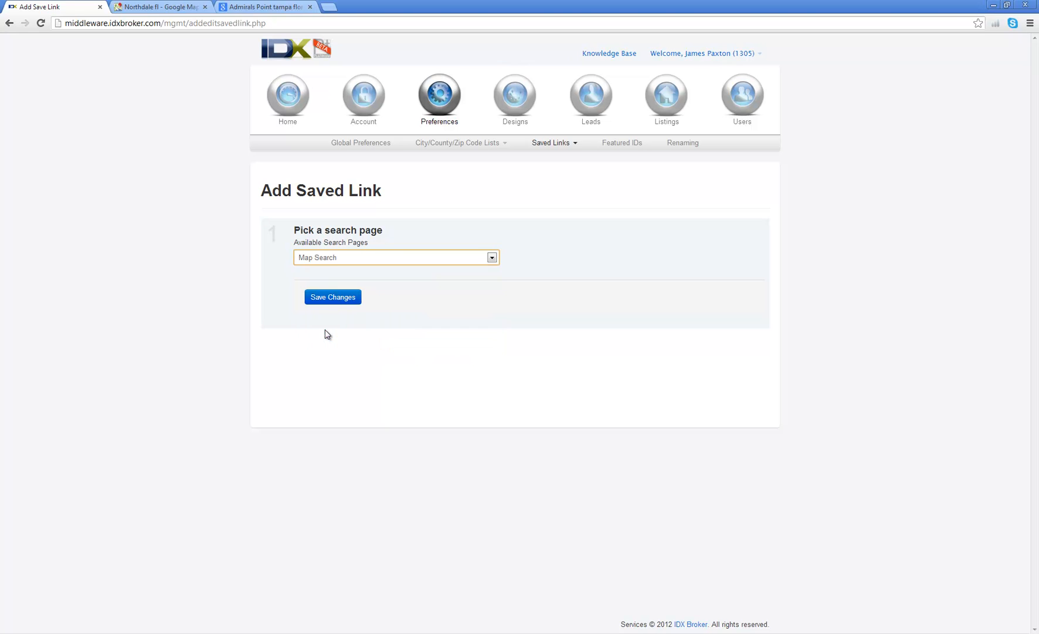
{"action": "left_click", "coordinate": [333, 300]}
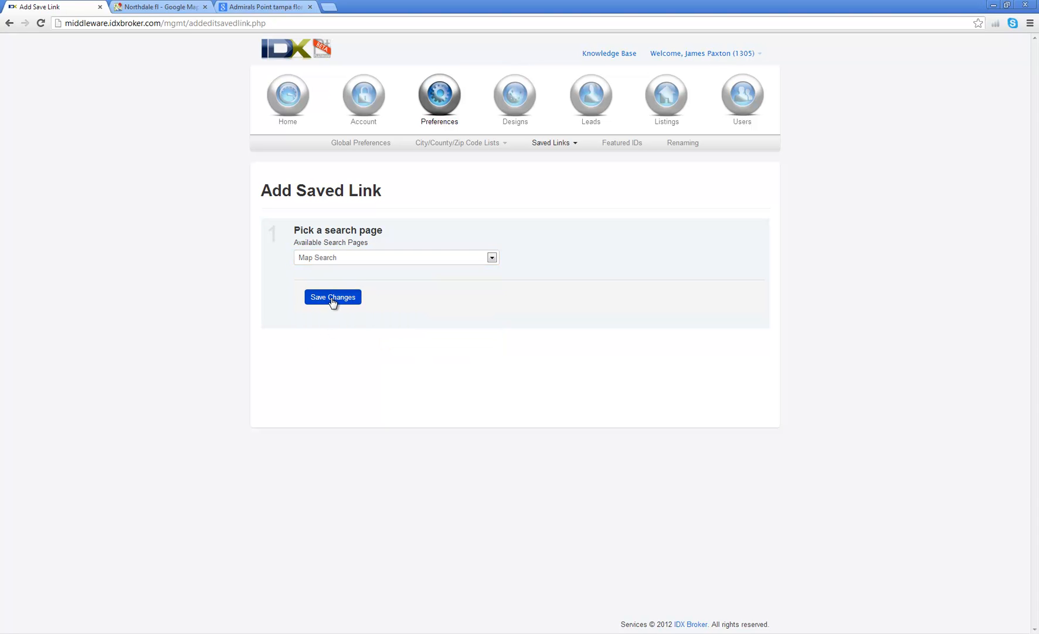
Step: Frame the criteria map closely on the Northdale neighborhood, leave the price limits empty and save the criteria
{"action": "scroll", "coordinate": [744, 214], "scroll_direction": "down", "scroll_amount": 3}
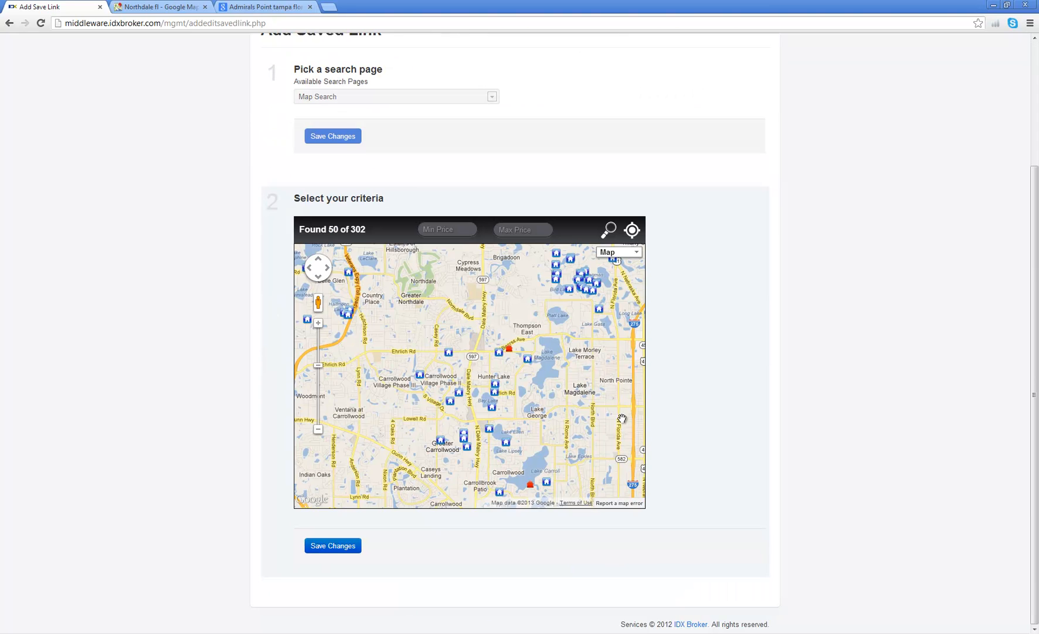
{"action": "scroll", "coordinate": [434, 360], "scroll_direction": "down", "scroll_amount": 1}
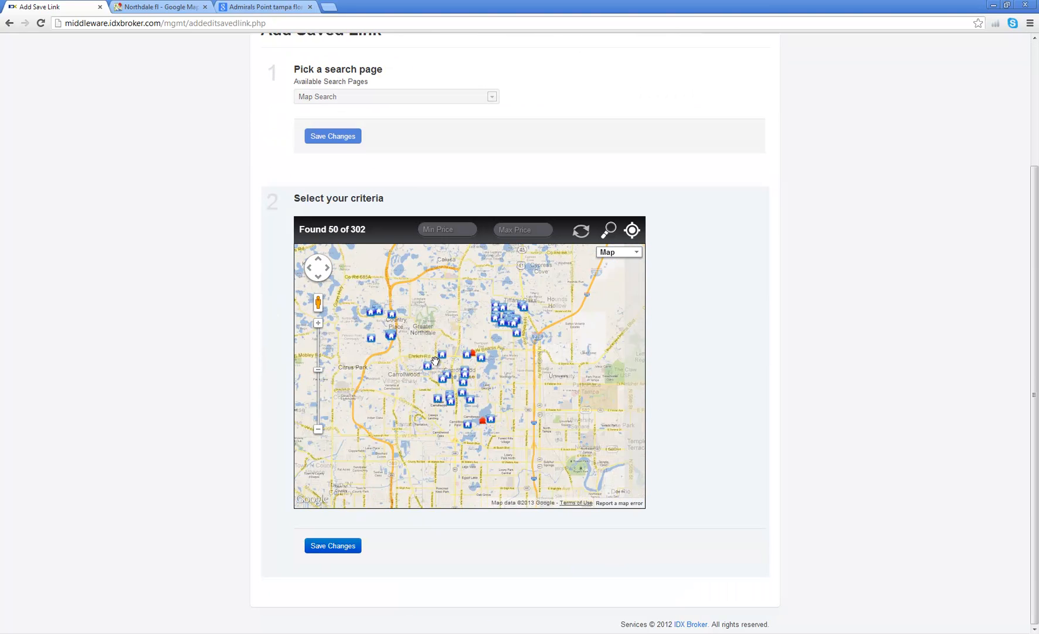
{"action": "scroll", "coordinate": [435, 360], "scroll_direction": "down", "scroll_amount": 1}
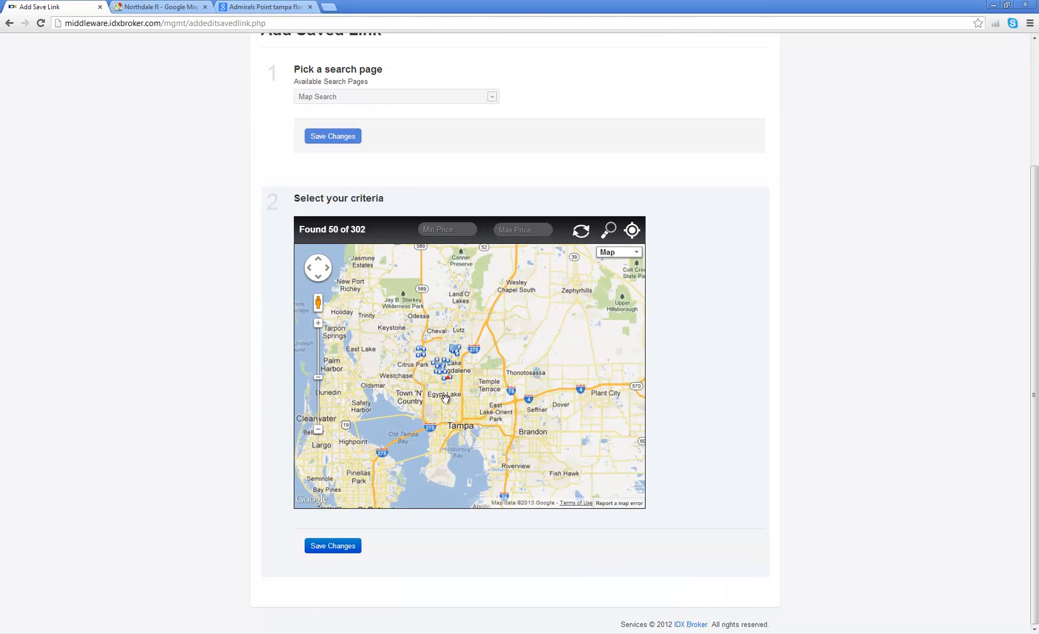
{"action": "scroll", "coordinate": [445, 398], "scroll_direction": "up", "scroll_amount": 1}
{"action": "scroll", "coordinate": [425, 317], "scroll_direction": "up", "scroll_amount": 1}
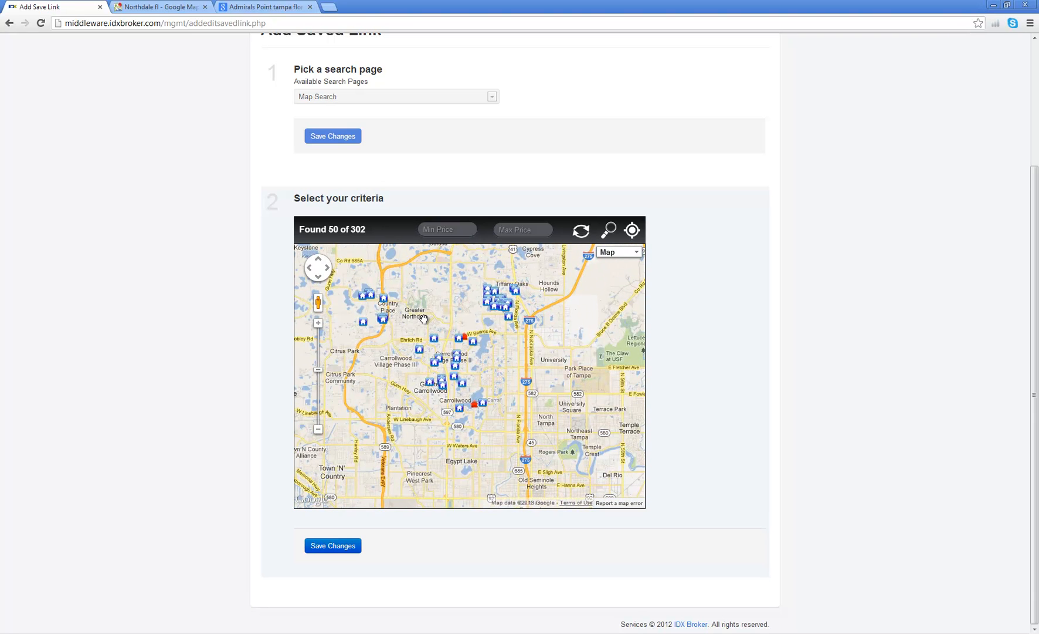
{"action": "scroll", "coordinate": [426, 317], "scroll_direction": "up", "scroll_amount": 1}
{"action": "left_click_drag", "start_coordinate": [424, 306], "coordinate": [474, 394]}
{"action": "scroll", "coordinate": [429, 376], "scroll_direction": "up", "scroll_amount": 1}
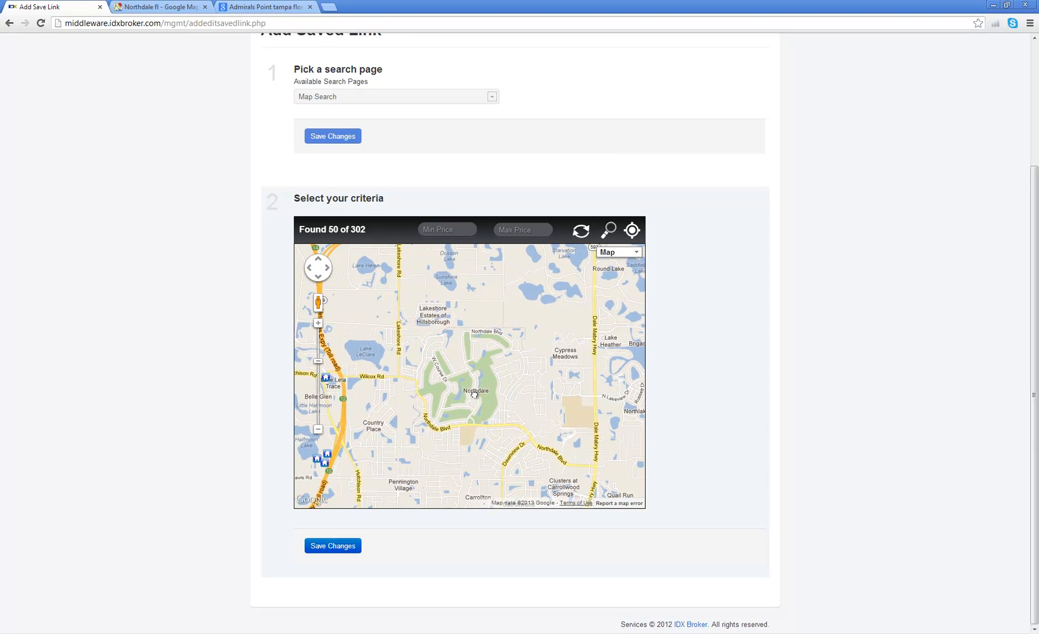
{"action": "scroll", "coordinate": [474, 395], "scroll_direction": "up", "scroll_amount": 1}
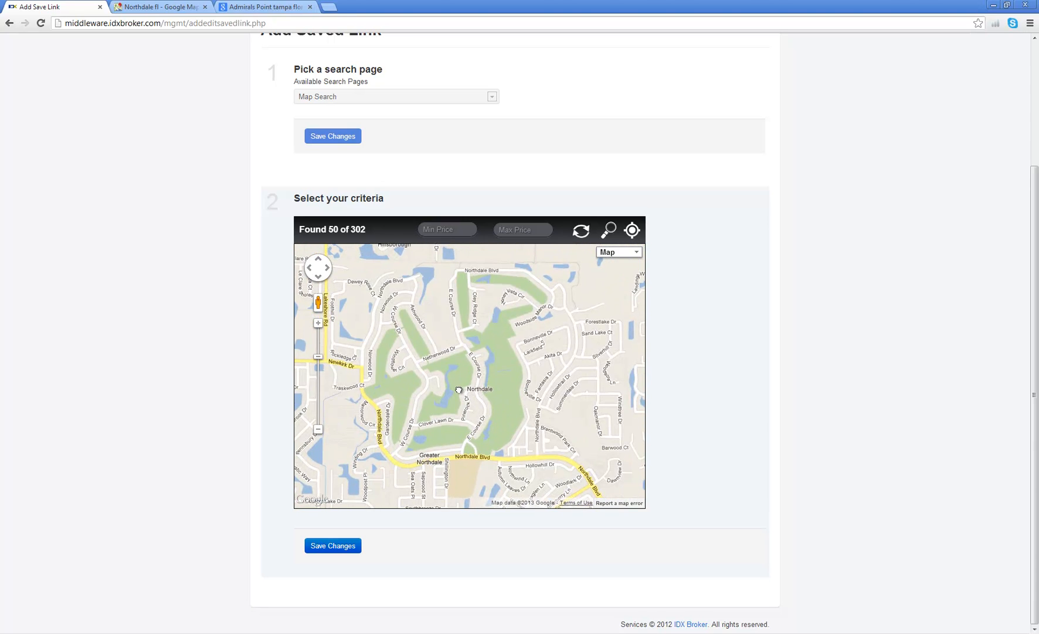
{"action": "scroll", "coordinate": [463, 390], "scroll_direction": "up", "scroll_amount": 1}
{"action": "scroll", "coordinate": [467, 392], "scroll_direction": "down", "scroll_amount": 1}
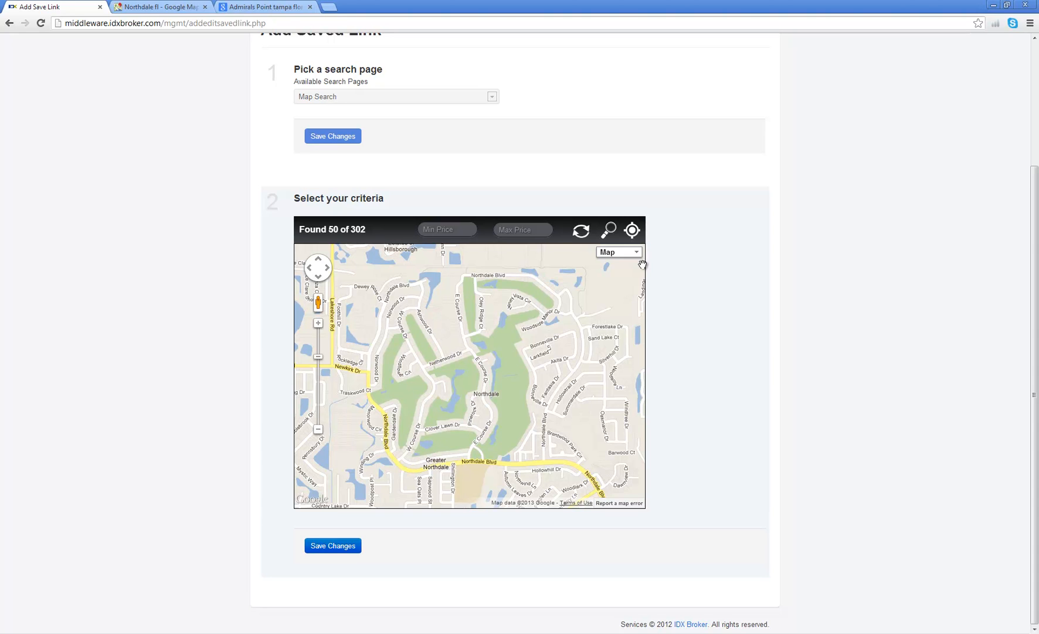
{"action": "left_click", "coordinate": [431, 228]}
{"action": "left_click", "coordinate": [526, 226]}
{"action": "left_click_drag", "start_coordinate": [483, 376], "coordinate": [438, 370]}
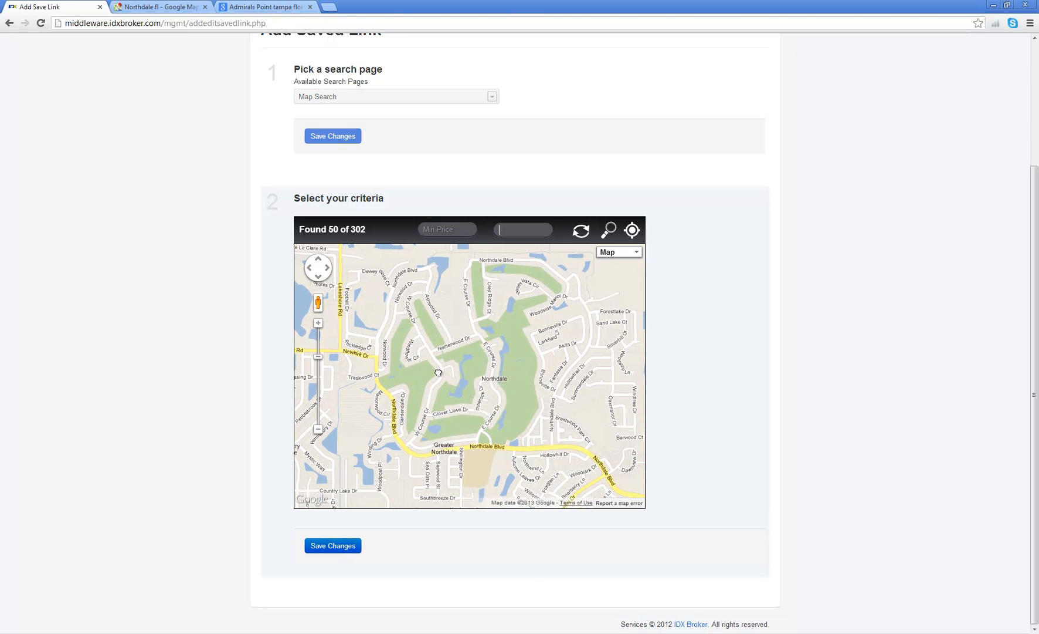
{"action": "left_click", "coordinate": [345, 546]}
Step: Enter "Northdale Homes for Sale2" as the page title in the SEO settings
{"action": "scroll", "coordinate": [687, 256], "scroll_direction": "down", "scroll_amount": 4}
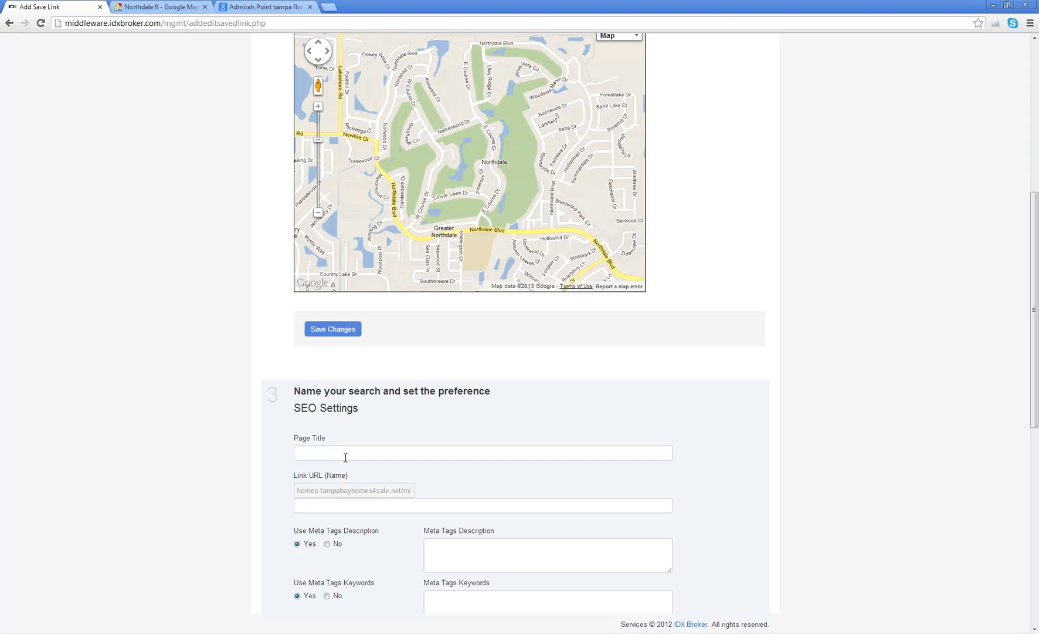
{"action": "left_click", "coordinate": [312, 453]}
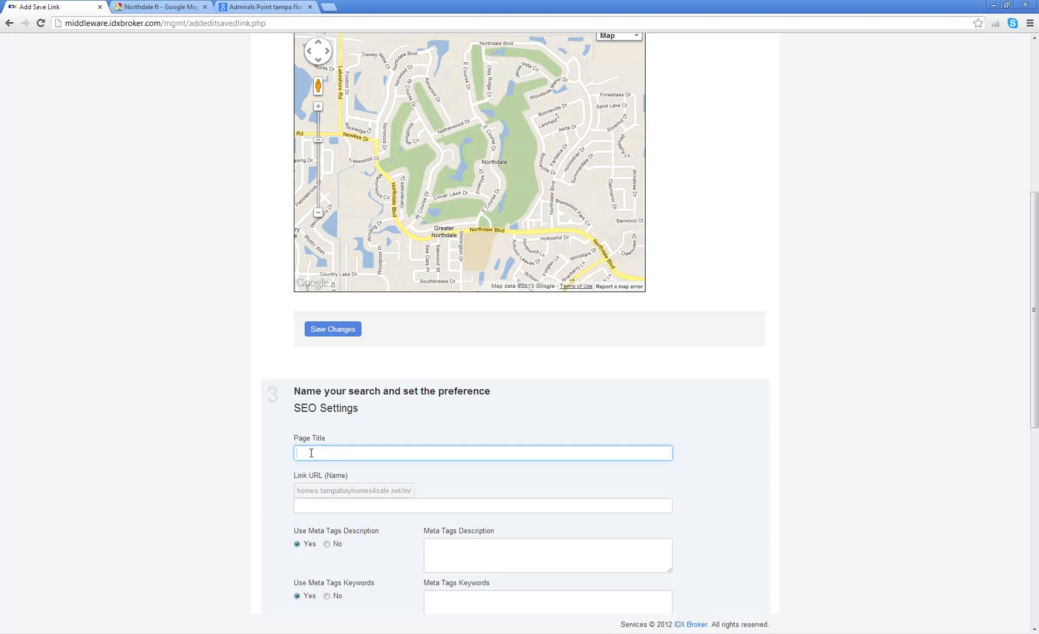
{"action": "type", "text": "Northdale Homes for Sale2"}
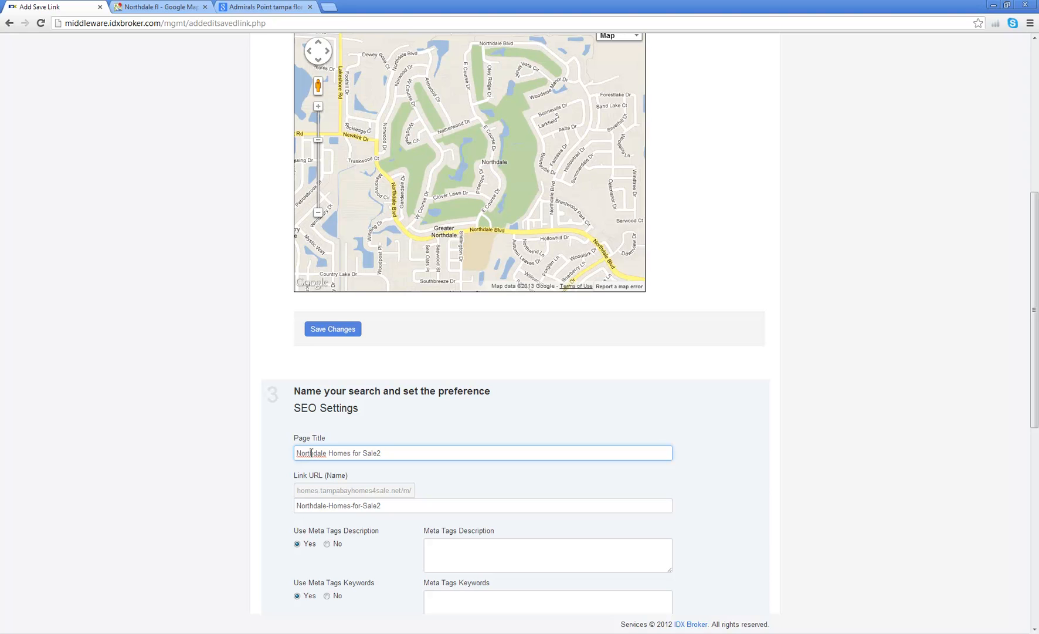
Step: Copy "Northdale Homes for Sale" from the page title into the meta tags description and the meta tags keywords
{"action": "left_click_drag", "start_coordinate": [375, 455], "coordinate": [295, 458]}
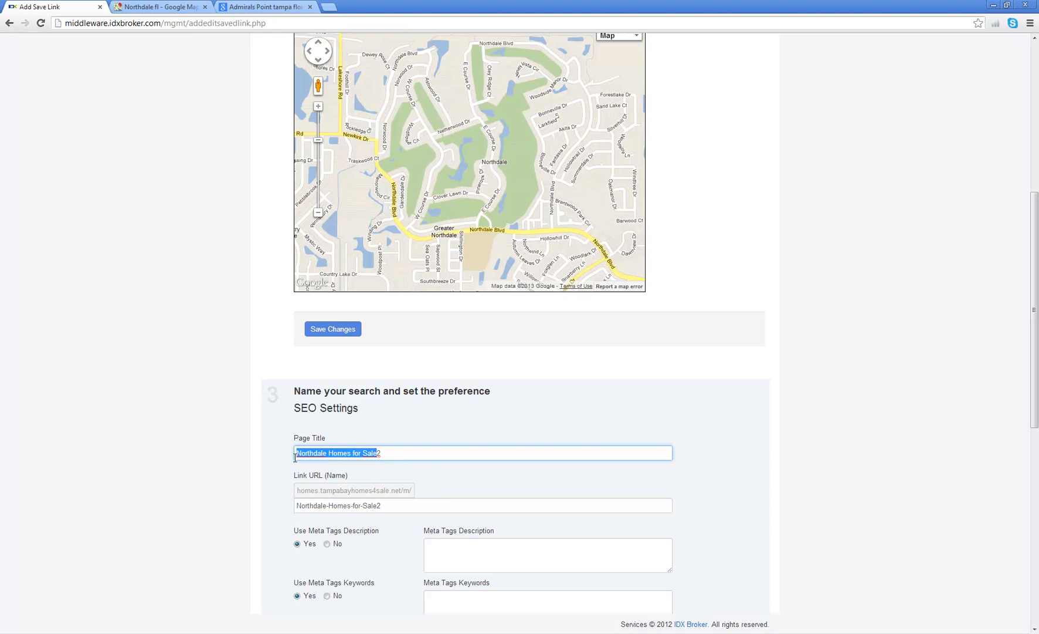
{"action": "key", "text": "ctrl+c"}
{"action": "left_click", "coordinate": [444, 556]}
{"action": "key", "text": "ctrl+v"}
{"action": "left_click", "coordinate": [454, 605]}
{"action": "key", "text": "ctrl+v"}
Step: Add the sub-header text "Northdale Homes for Sale", format it as Heading 1 and center it
{"action": "scroll", "coordinate": [512, 490], "scroll_direction": "down", "scroll_amount": 4}
{"action": "scroll", "coordinate": [380, 504], "scroll_direction": "down", "scroll_amount": 3}
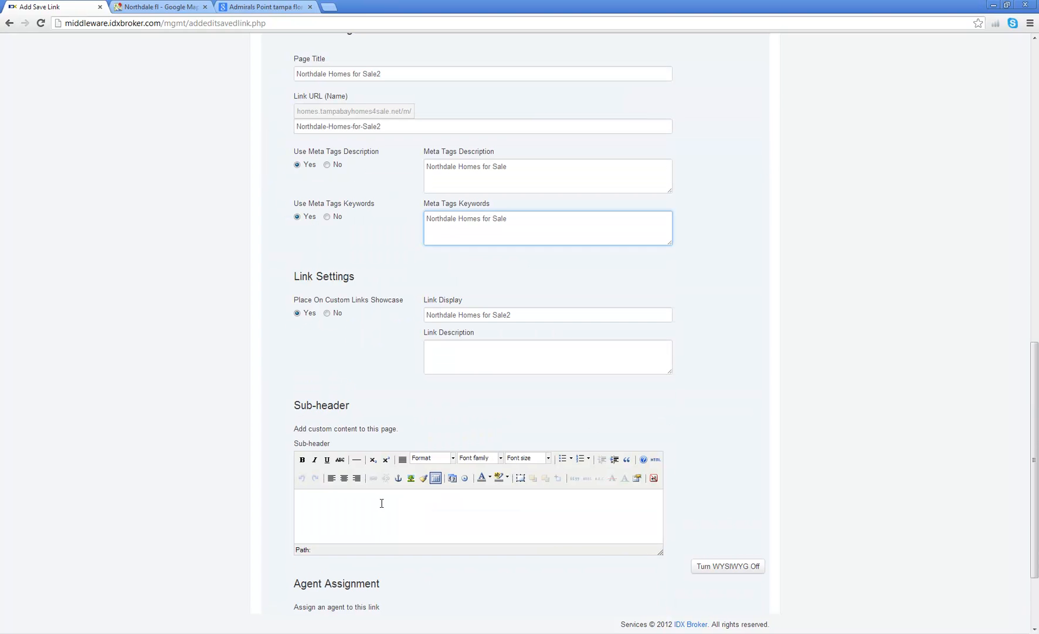
{"action": "left_click", "coordinate": [407, 508]}
{"action": "key", "text": "ctrl+v"}
{"action": "left_click_drag", "start_coordinate": [417, 497], "coordinate": [267, 499]}
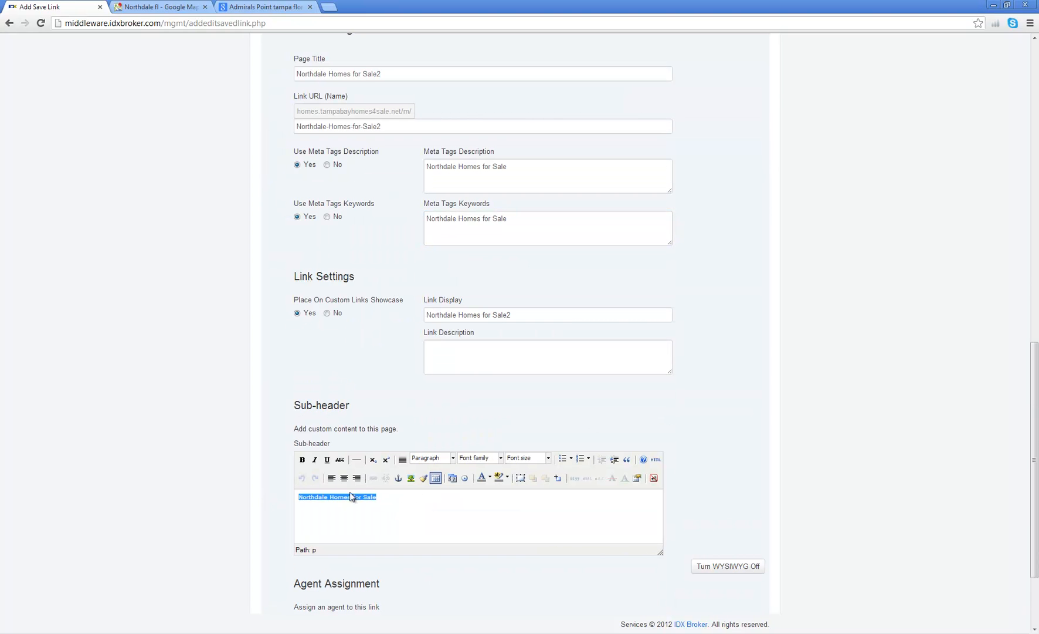
{"action": "left_click", "coordinate": [453, 458]}
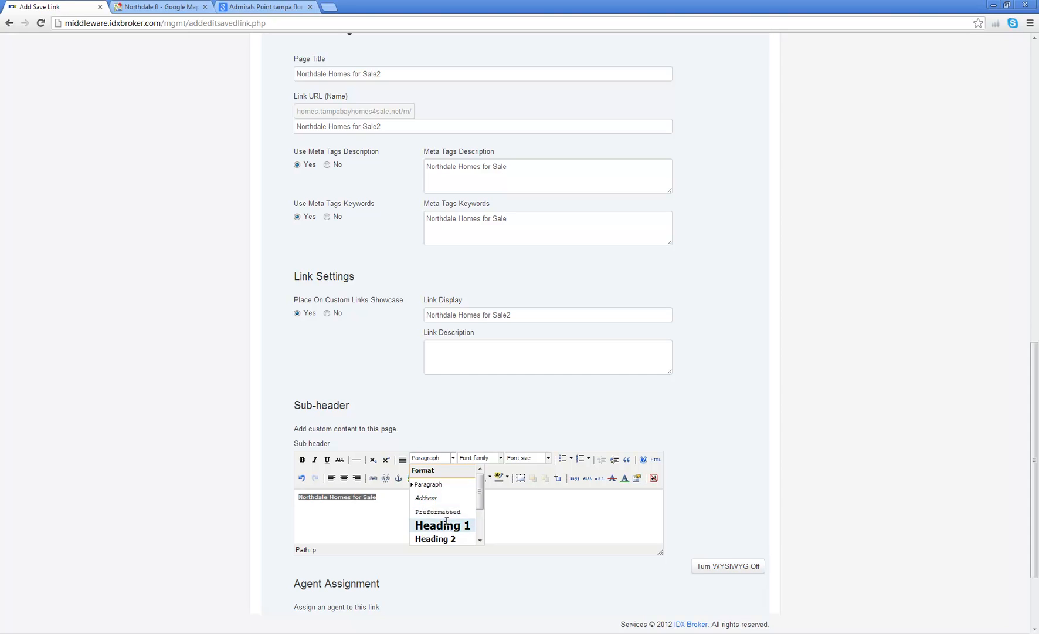
{"action": "left_click", "coordinate": [447, 522]}
{"action": "left_click", "coordinate": [345, 477]}
{"action": "left_click", "coordinate": [387, 526]}
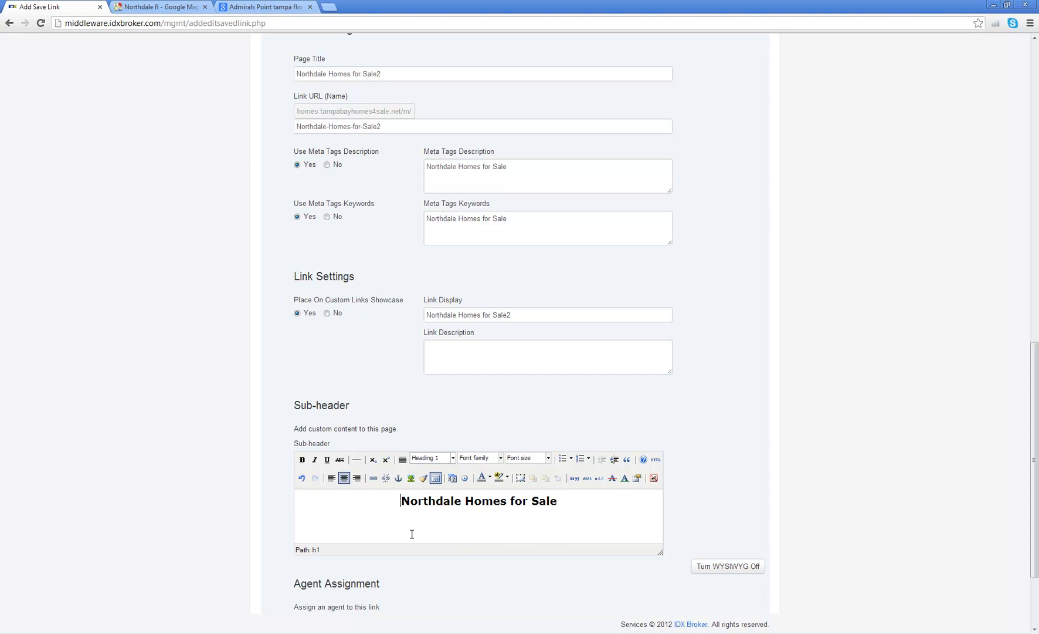
Step: Change the link display to "Northdale Homes for Sale" and save the link
{"action": "scroll", "coordinate": [477, 584], "scroll_direction": "down", "scroll_amount": 2}
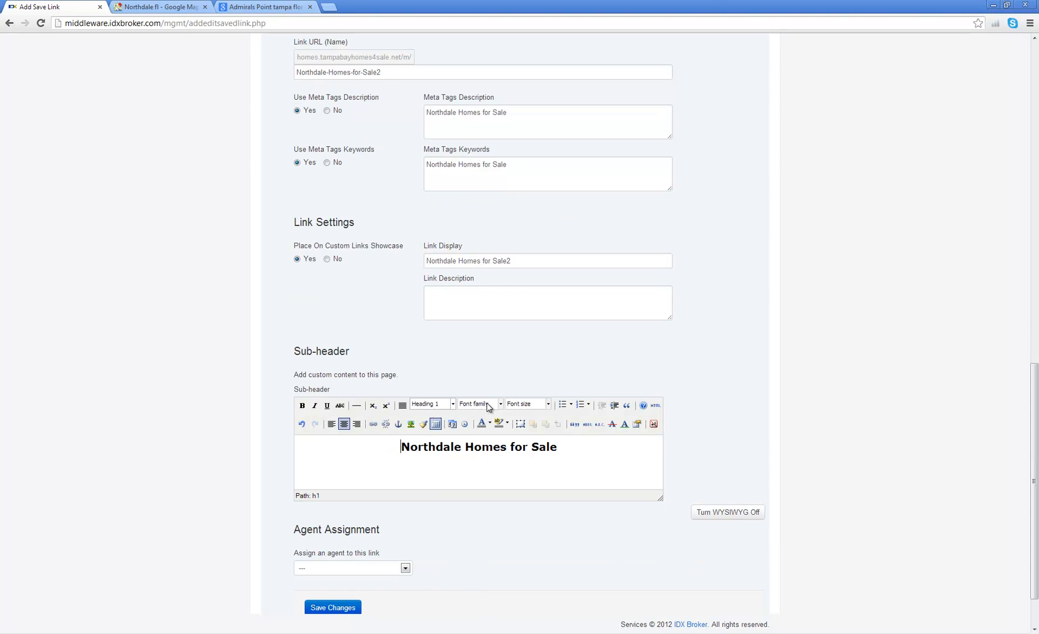
{"action": "left_click", "coordinate": [509, 262]}
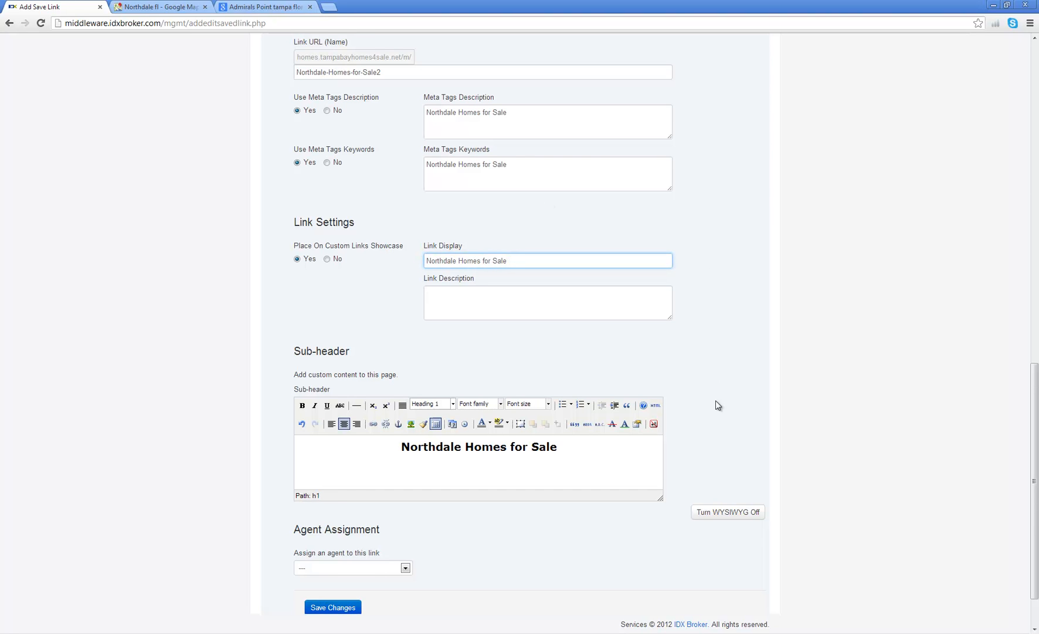
{"action": "scroll", "coordinate": [719, 376], "scroll_direction": "down", "scroll_amount": 2}
{"action": "left_click", "coordinate": [342, 544]}
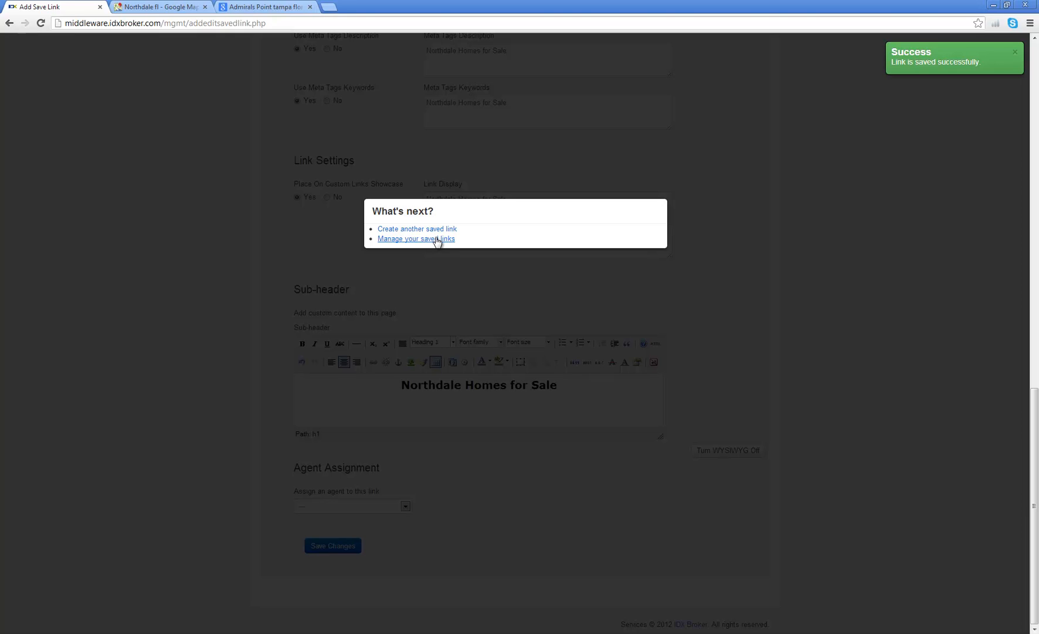
Step: Open the saved links management list, sort it by name in descending order and find the Northdale-Homes-for-Sale2 entry
{"action": "left_click", "coordinate": [422, 241]}
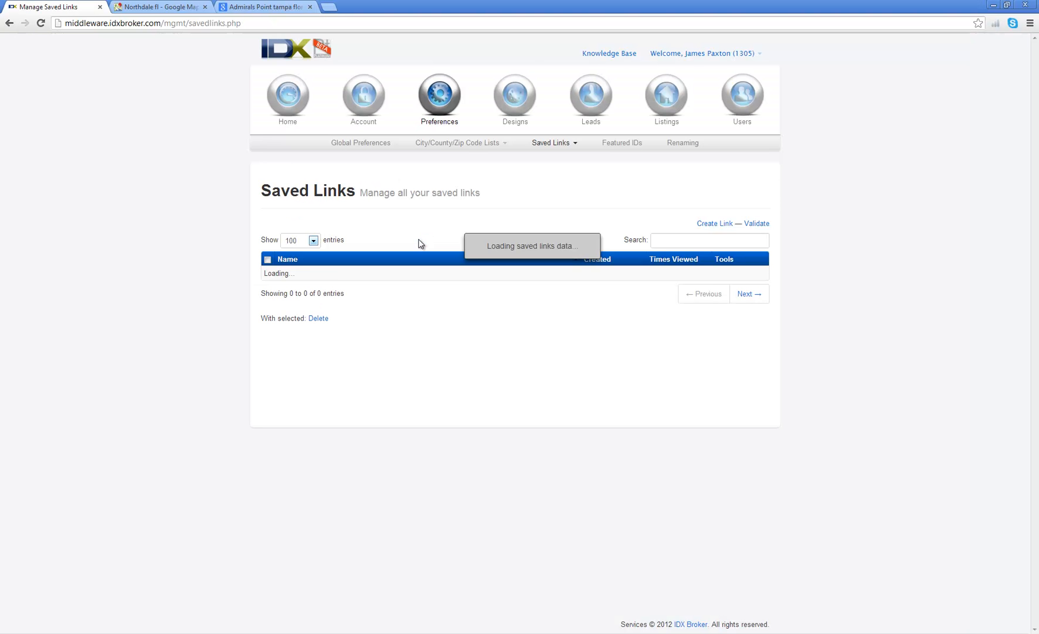
{"action": "left_click", "coordinate": [288, 260]}
{"action": "scroll", "coordinate": [289, 263], "scroll_direction": "down", "scroll_amount": 8}
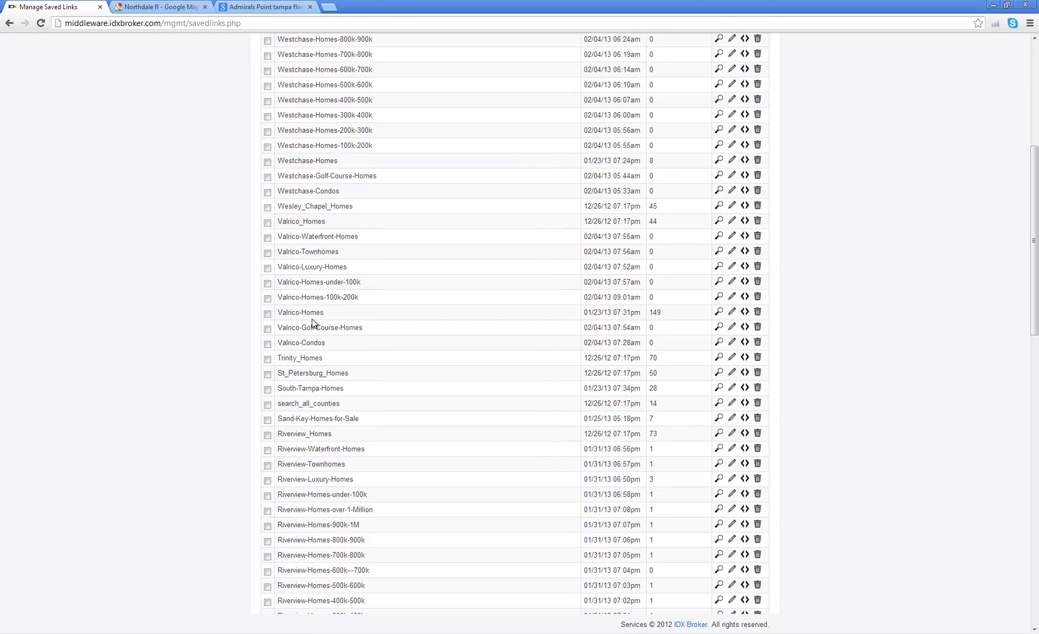
{"action": "scroll", "coordinate": [320, 241], "scroll_direction": "down", "scroll_amount": 2}
{"action": "scroll", "coordinate": [320, 240], "scroll_direction": "down", "scroll_amount": 9}
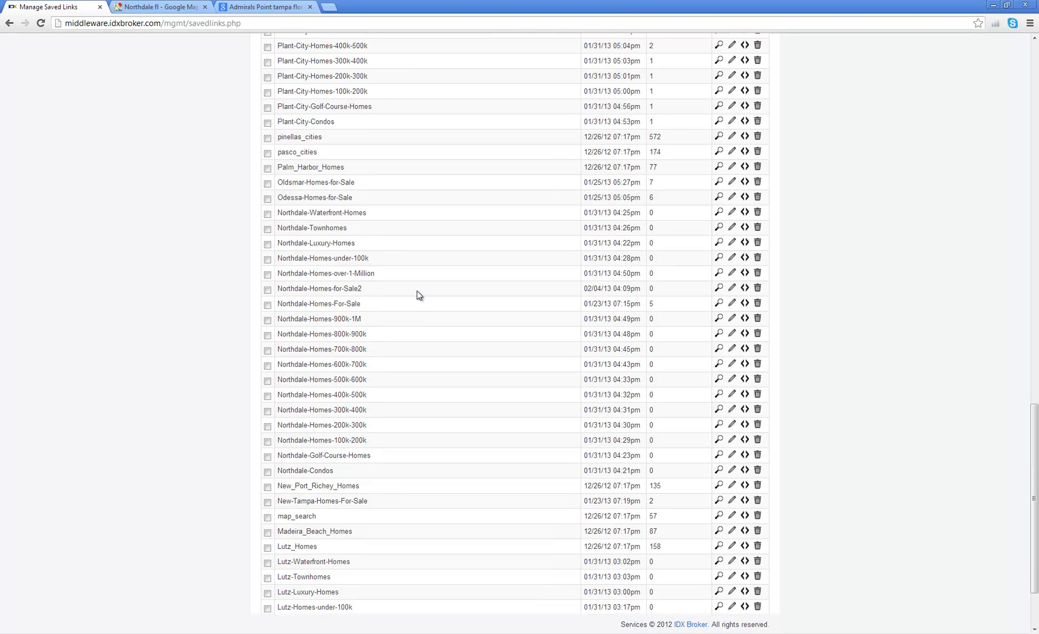
Step: Open the saved links Northdale-Homes-for-Sale2 and Northdale-Homes-For-Sale for editing in separate browser tabs
{"action": "right_click", "coordinate": [732, 289]}
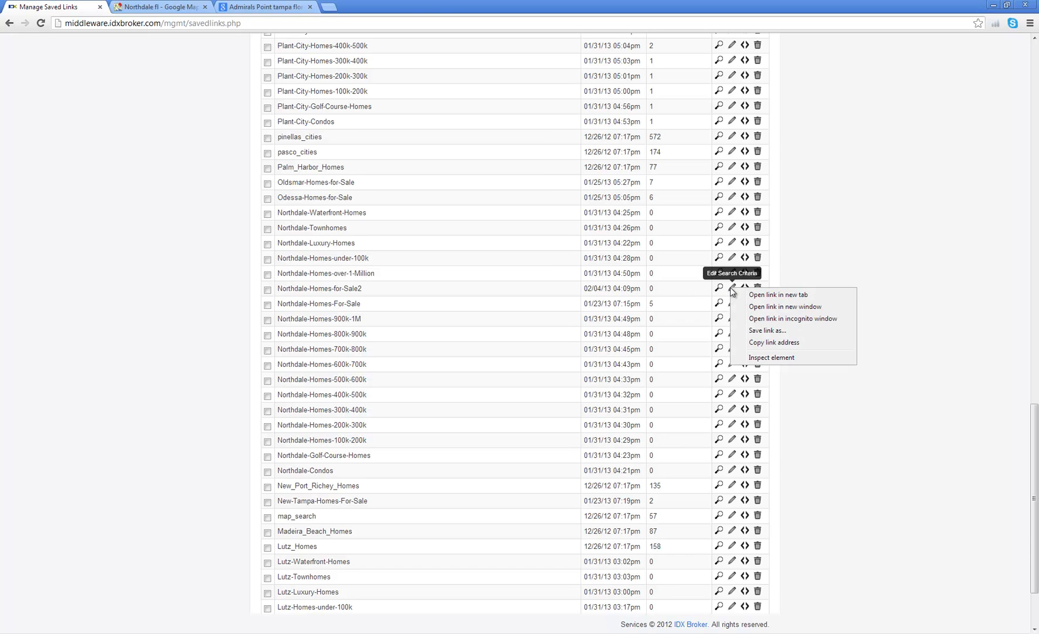
{"action": "left_click", "coordinate": [763, 295]}
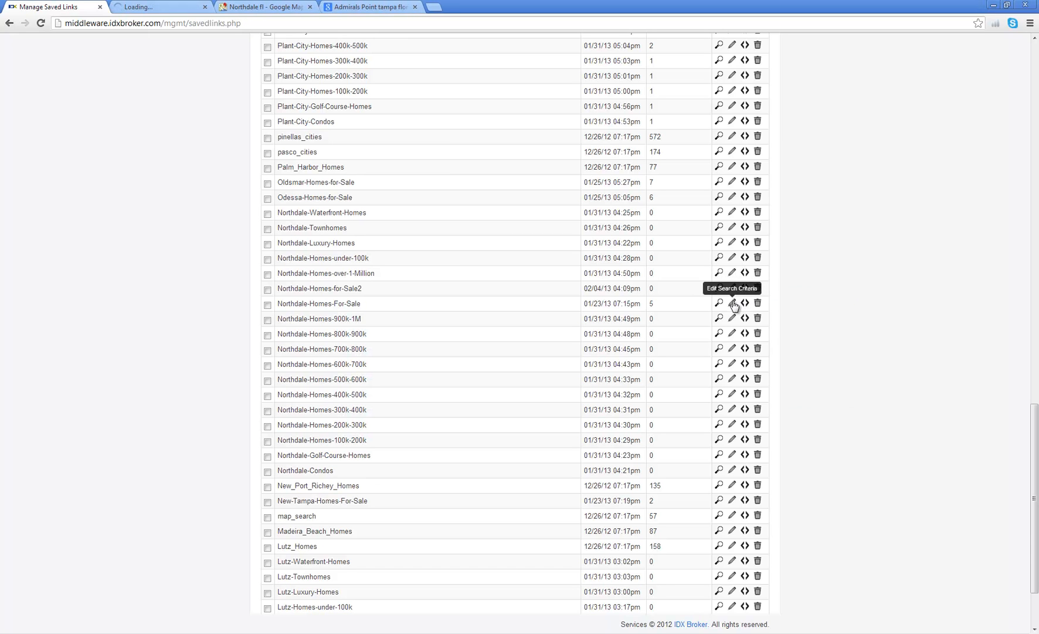
{"action": "right_click", "coordinate": [738, 305]}
{"action": "left_click", "coordinate": [742, 308]}
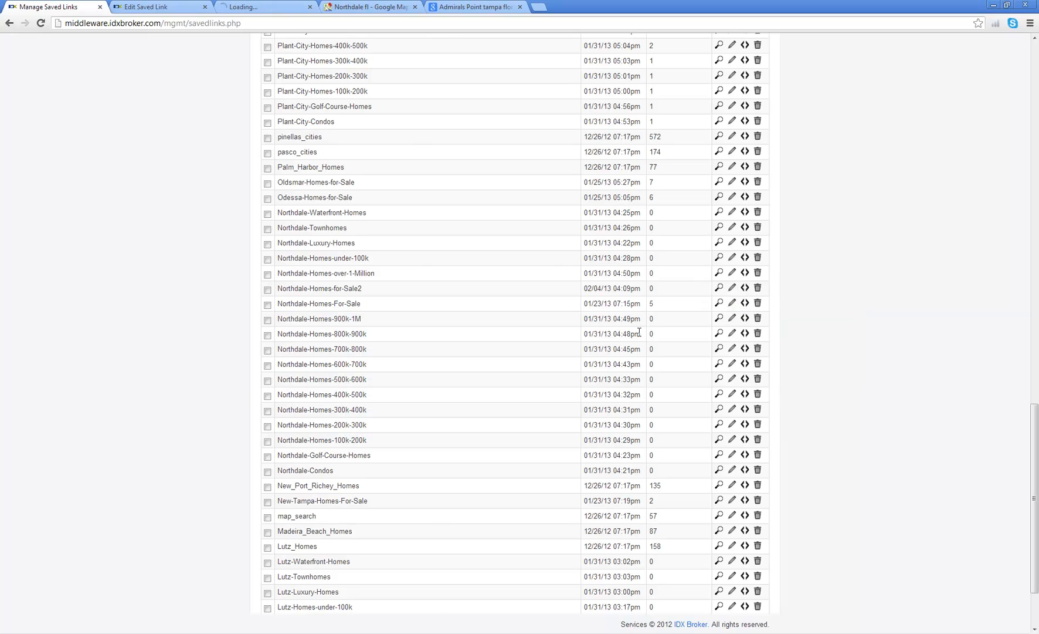
{"action": "left_click", "coordinate": [241, 9]}
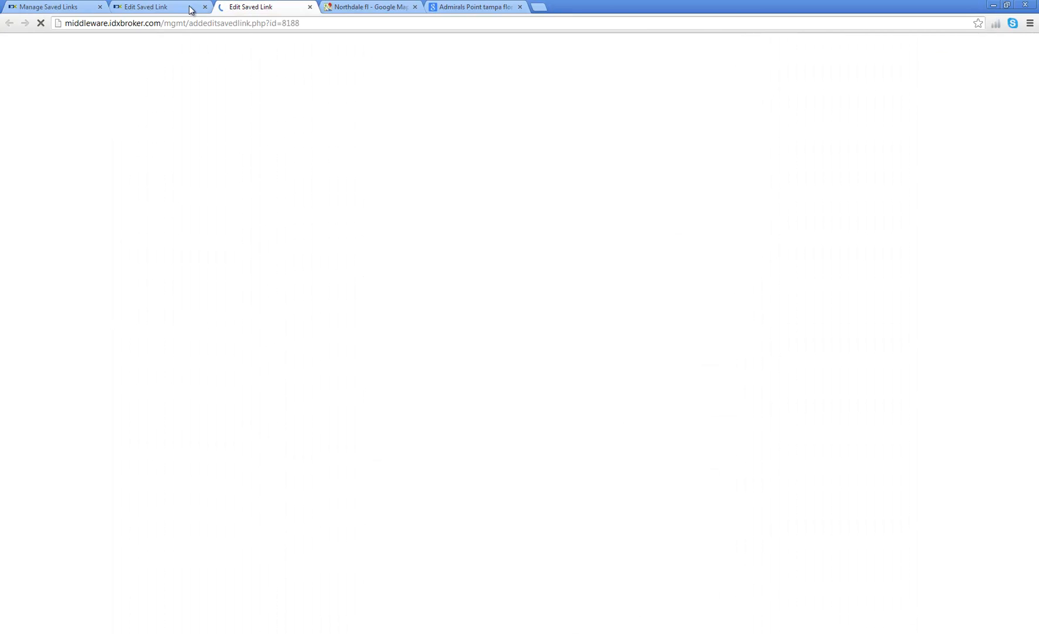
{"action": "left_click", "coordinate": [166, 7]}
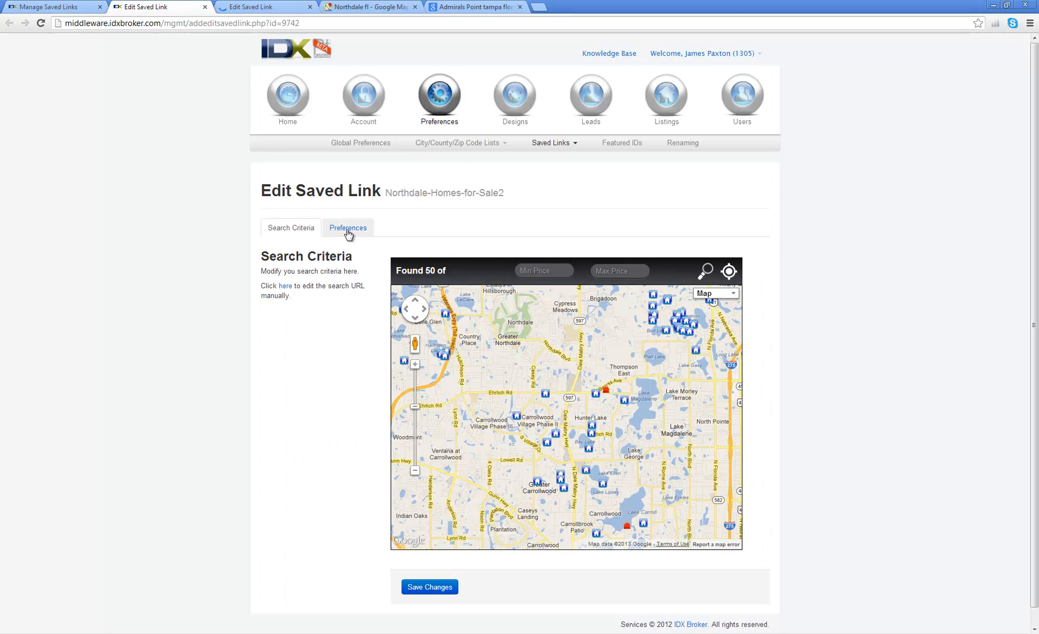
{"action": "scroll", "coordinate": [254, 314], "scroll_direction": "down", "scroll_amount": 1}
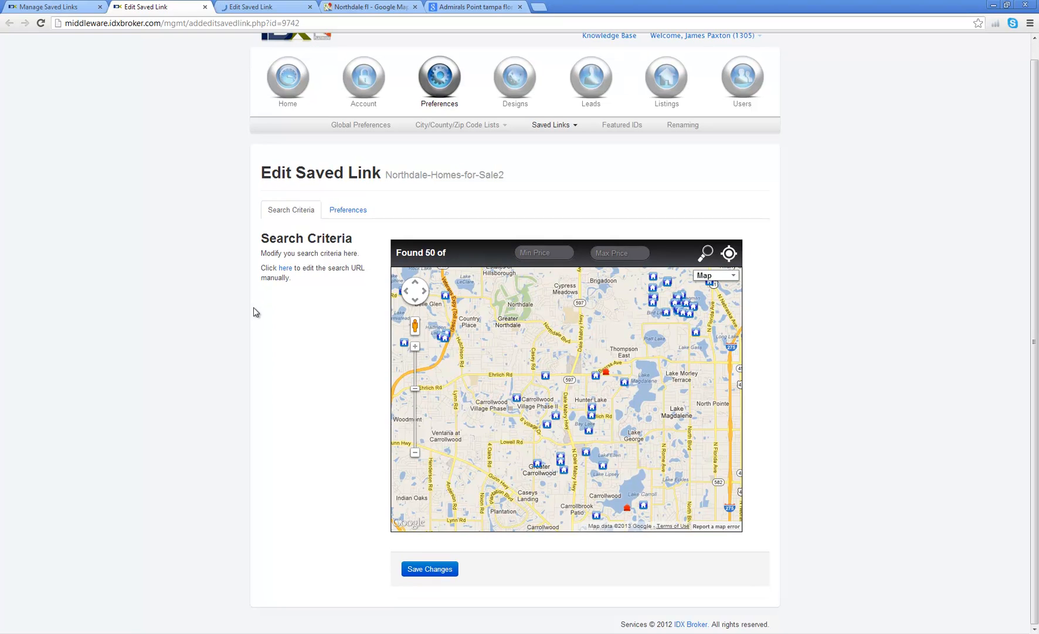
{"action": "left_click", "coordinate": [246, 8]}
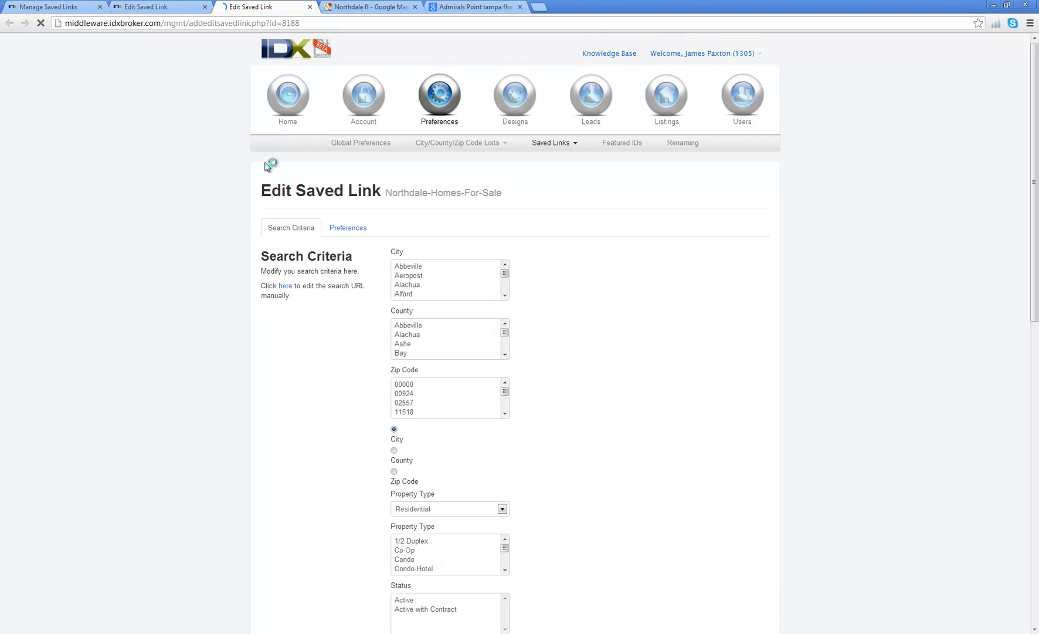
Step: Copy the page title "Homes in Northdale Florida | Northdale Homes" from the Northdale-Homes-For-Sale preferences into the Northdale-Homes-for-Sale2 page title
{"action": "left_click", "coordinate": [346, 233]}
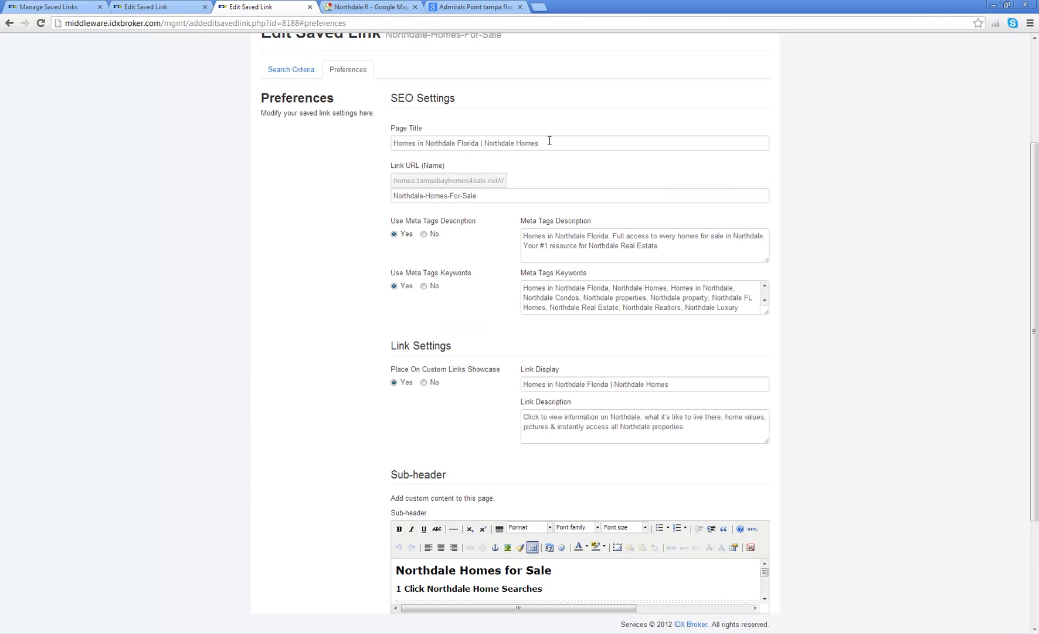
{"action": "left_click_drag", "start_coordinate": [546, 144], "coordinate": [382, 147]}
{"action": "key", "text": "ctrl+c"}
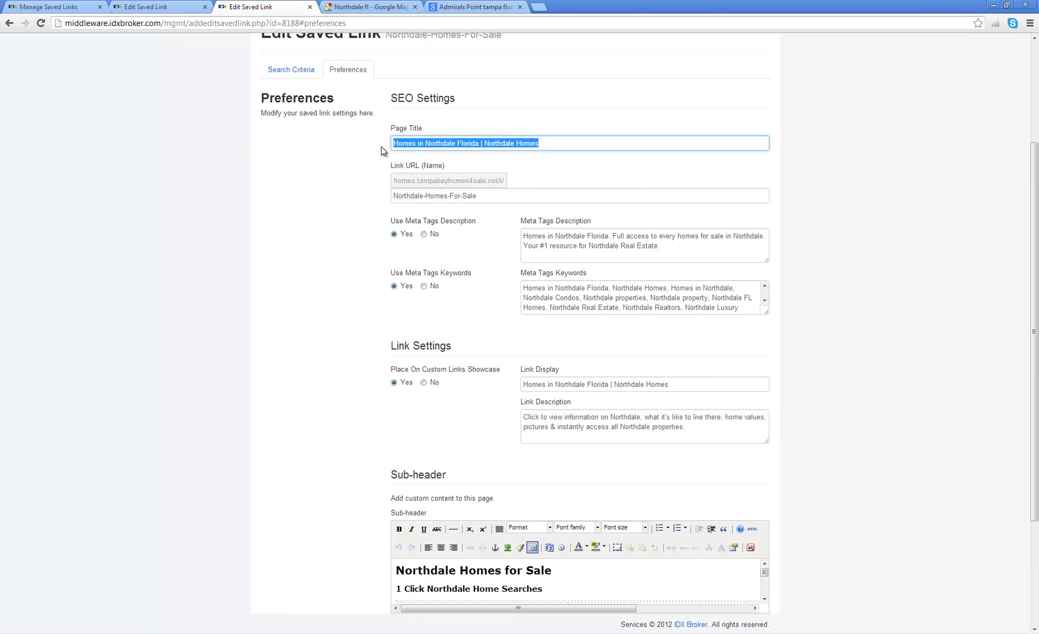
{"action": "left_click", "coordinate": [155, 8]}
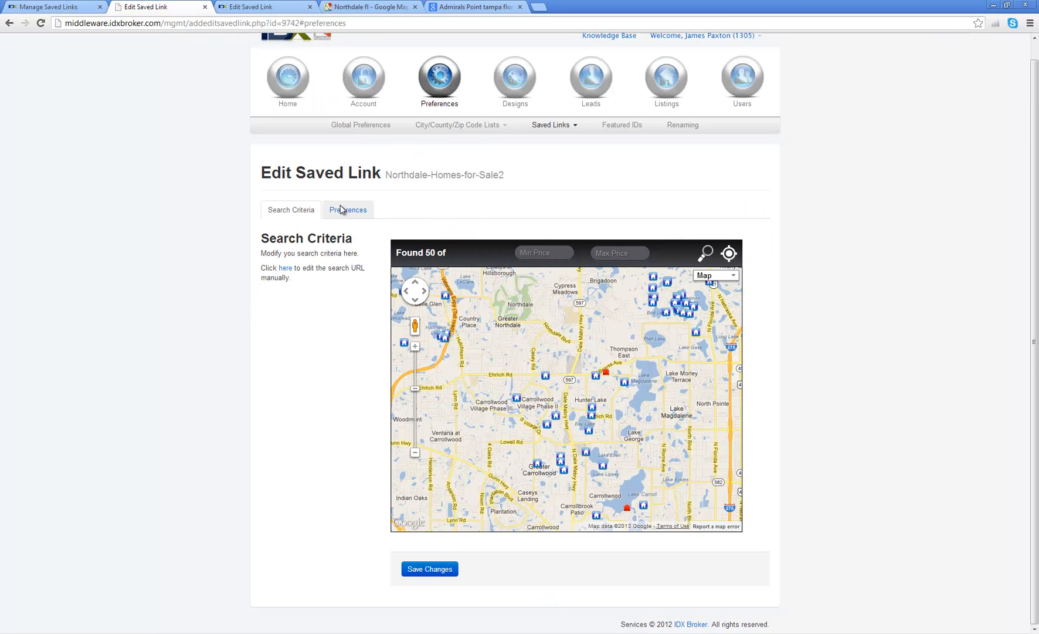
{"action": "left_click", "coordinate": [342, 208]}
{"action": "left_click_drag", "start_coordinate": [444, 88], "coordinate": [381, 88]}
{"action": "key", "text": "ctrl+v"}
Step: Replace the meta tags description of Northdale-Homes-for-Sale2 with the description copied from Northdale-Homes-For-Sale
{"action": "left_click", "coordinate": [282, 7]}
{"action": "triple_click", "coordinate": [597, 253]}
{"action": "key", "text": "ctrl+c"}
{"action": "left_click", "coordinate": [154, 7]}
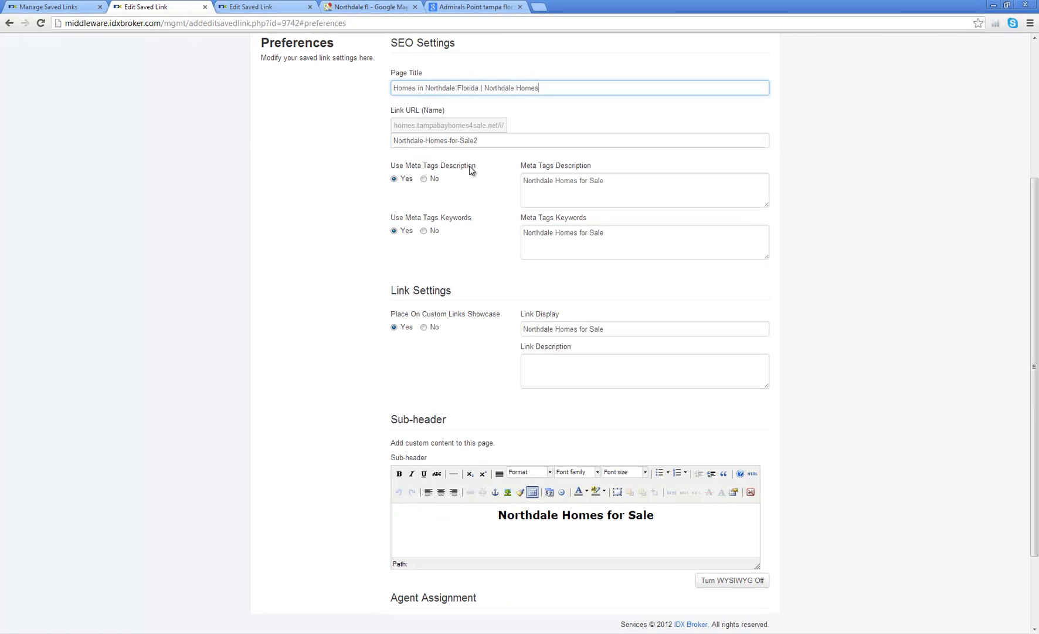
{"action": "left_click_drag", "start_coordinate": [609, 186], "coordinate": [522, 183]}
{"action": "key", "text": "ctrl+v"}
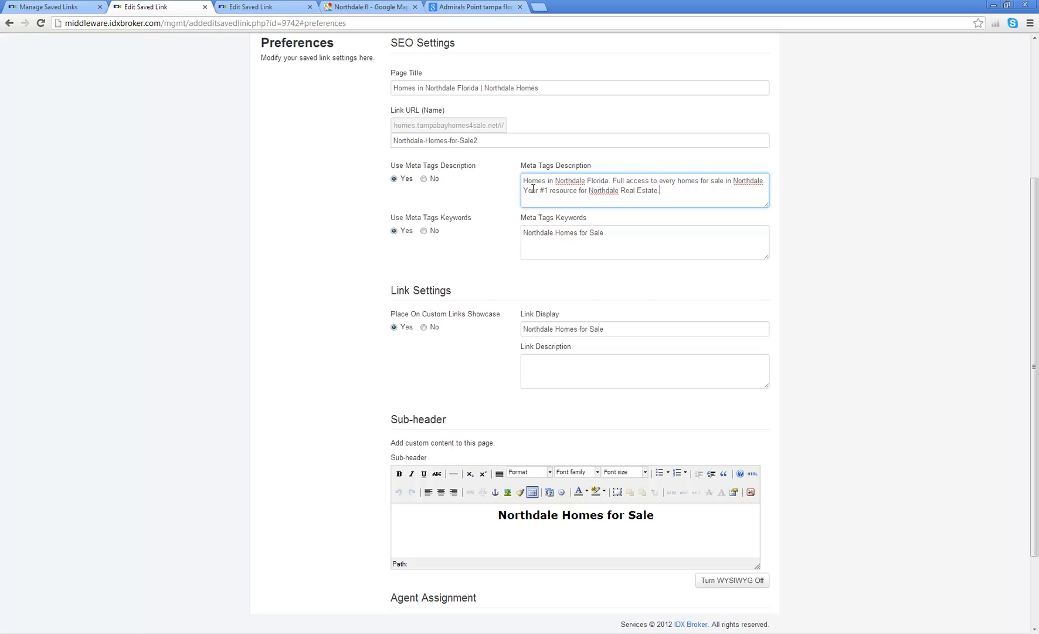
Step: Replace the meta tags keywords of Northdale-Homes-for-Sale2 with the full keyword list copied from Northdale-Homes-For-Sale
{"action": "left_click", "coordinate": [246, 6]}
{"action": "triple_click", "coordinate": [567, 298]}
{"action": "key", "text": "ctrl+c"}
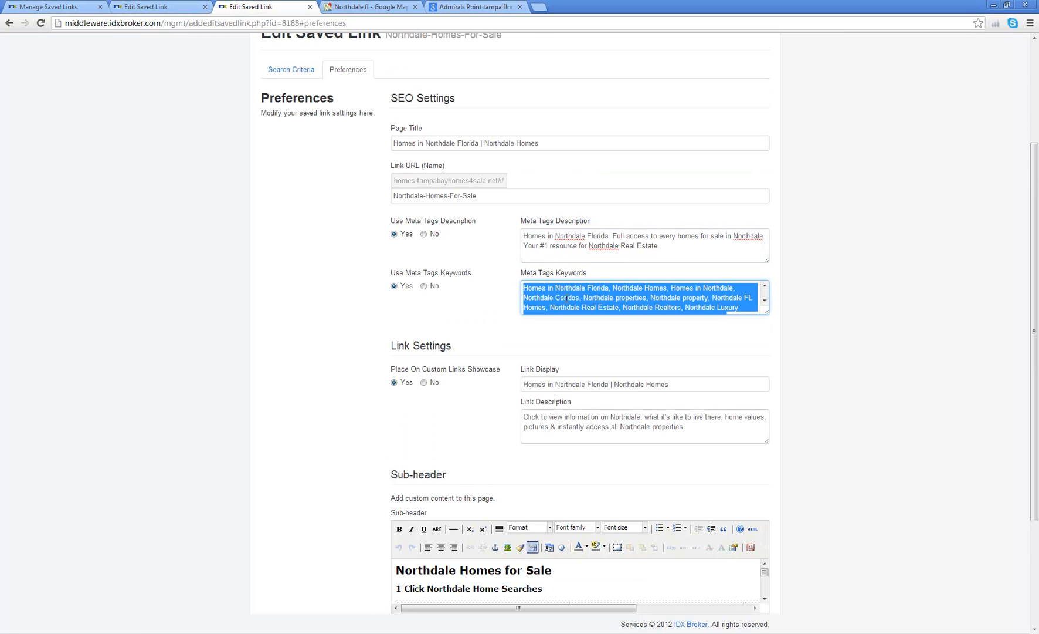
{"action": "left_click", "coordinate": [138, 8]}
{"action": "left_click", "coordinate": [580, 235]}
{"action": "left_click_drag", "start_coordinate": [639, 236], "coordinate": [497, 234]}
{"action": "key", "text": "ctrl+v"}
Step: Set the link display of Northdale-Homes-for-Sale2 to "Homes in Northdale Florida | Northdale Homes", copied from the original link
{"action": "left_click", "coordinate": [267, 7]}
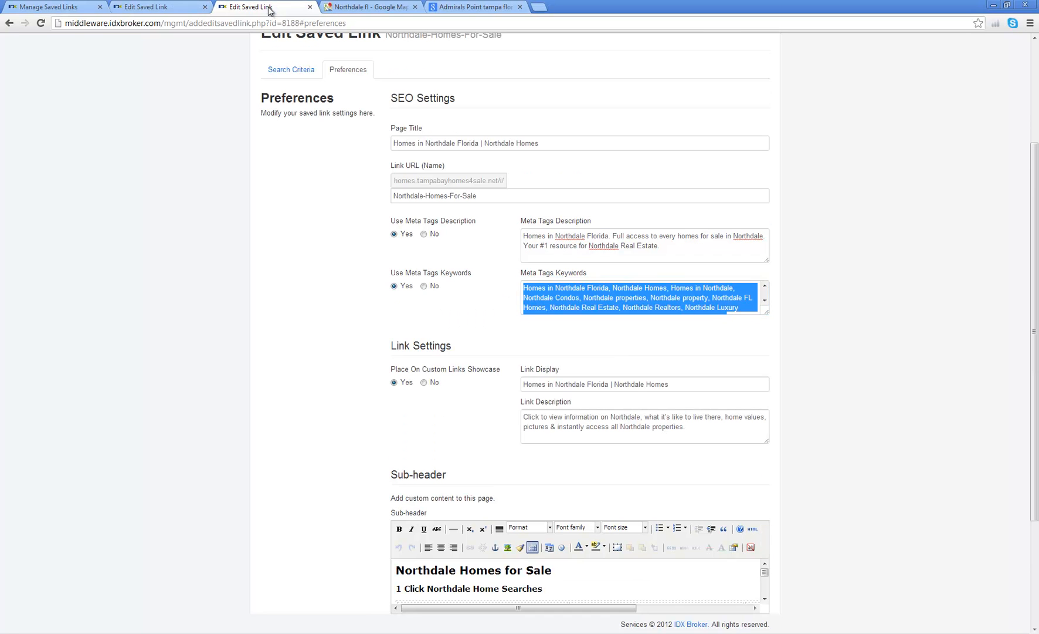
{"action": "triple_click", "coordinate": [674, 384]}
{"action": "key", "text": "ctrl+c"}
{"action": "left_click", "coordinate": [173, 8]}
{"action": "triple_click", "coordinate": [622, 330]}
{"action": "key", "text": "ctrl+v"}
Step: Copy the link description beginning "Click to view information on Northdale" from the original link into the empty description of Northdale-Homes-for-Sale2
{"action": "left_click", "coordinate": [294, 7]}
{"action": "triple_click", "coordinate": [625, 424]}
{"action": "key", "text": "ctrl+c"}
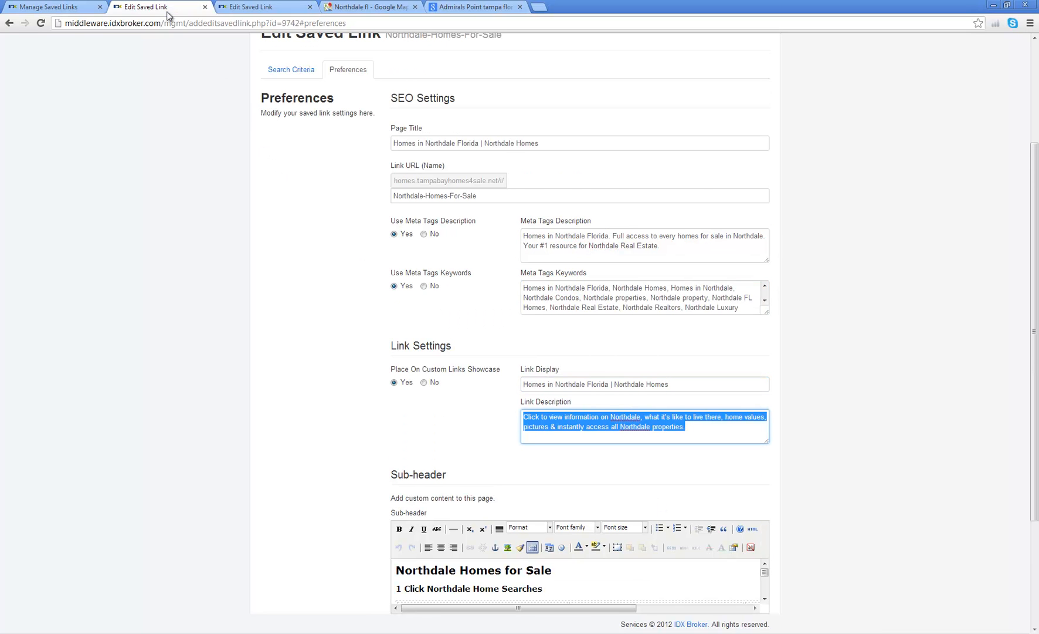
{"action": "left_click", "coordinate": [167, 8]}
{"action": "left_click", "coordinate": [603, 366]}
{"action": "key", "text": "ctrl+v"}
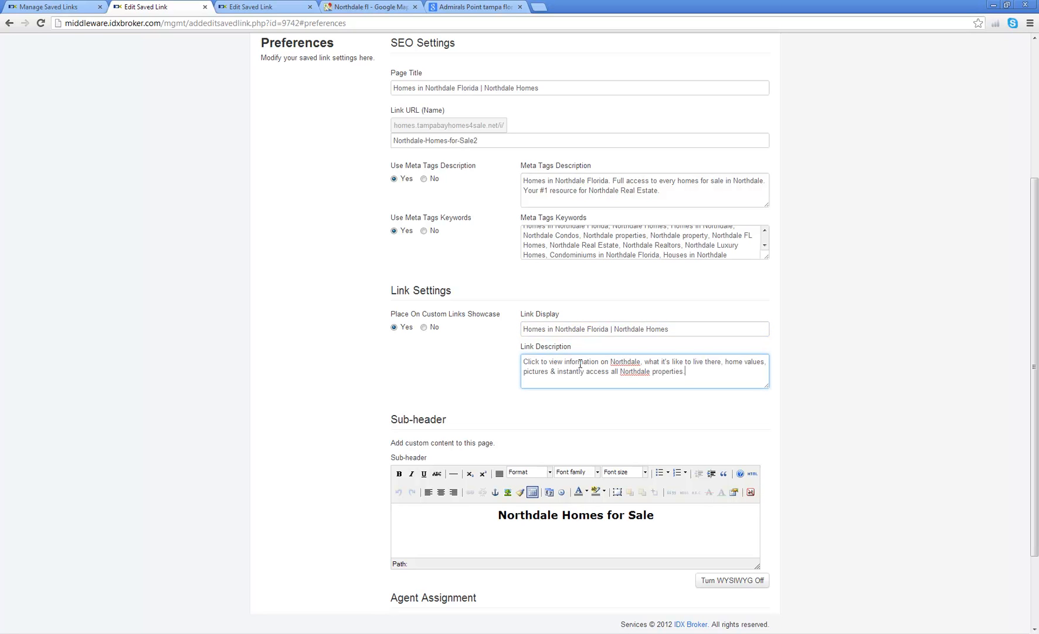
Step: Replace the sub-header HTML source of Northdale-Homes-for-Sale2 with the source copied from Northdale-Homes-For-Sale, with WYSIWYG turned off in both links
{"action": "left_click", "coordinate": [248, 8]}
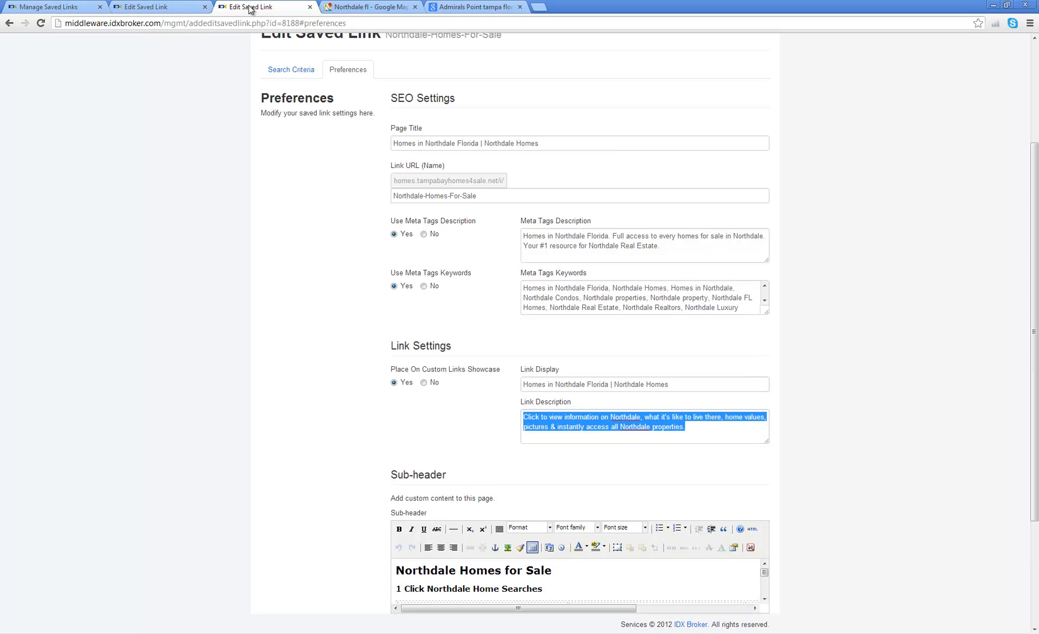
{"action": "scroll", "coordinate": [880, 273], "scroll_direction": "down", "scroll_amount": 3}
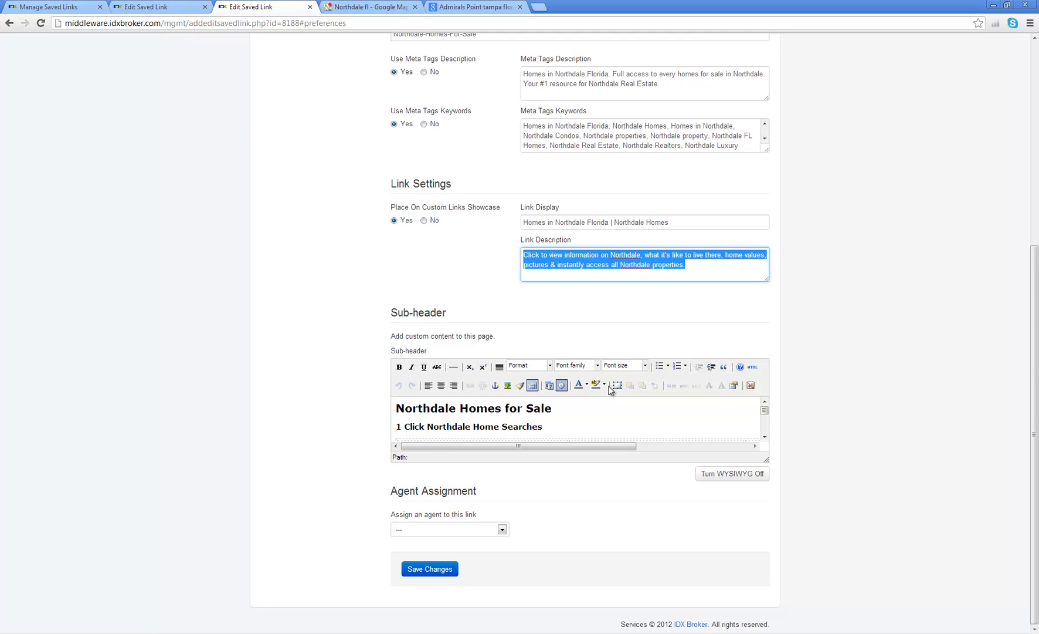
{"action": "left_click", "coordinate": [704, 476]}
{"action": "left_click", "coordinate": [455, 434]}
{"action": "key", "text": "ctrl+a"}
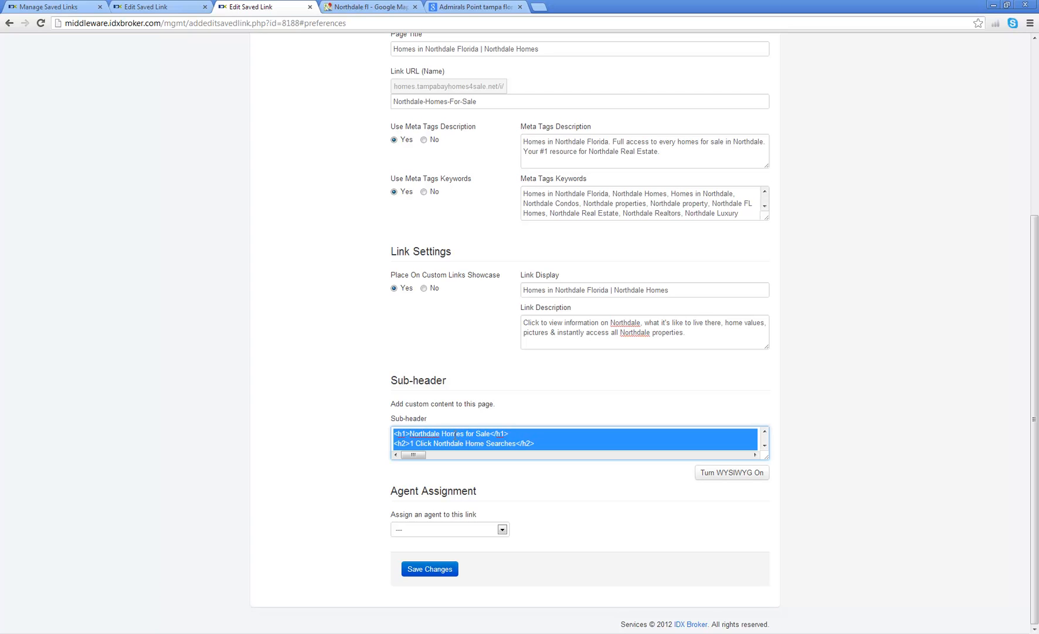
{"action": "left_click", "coordinate": [148, 7]}
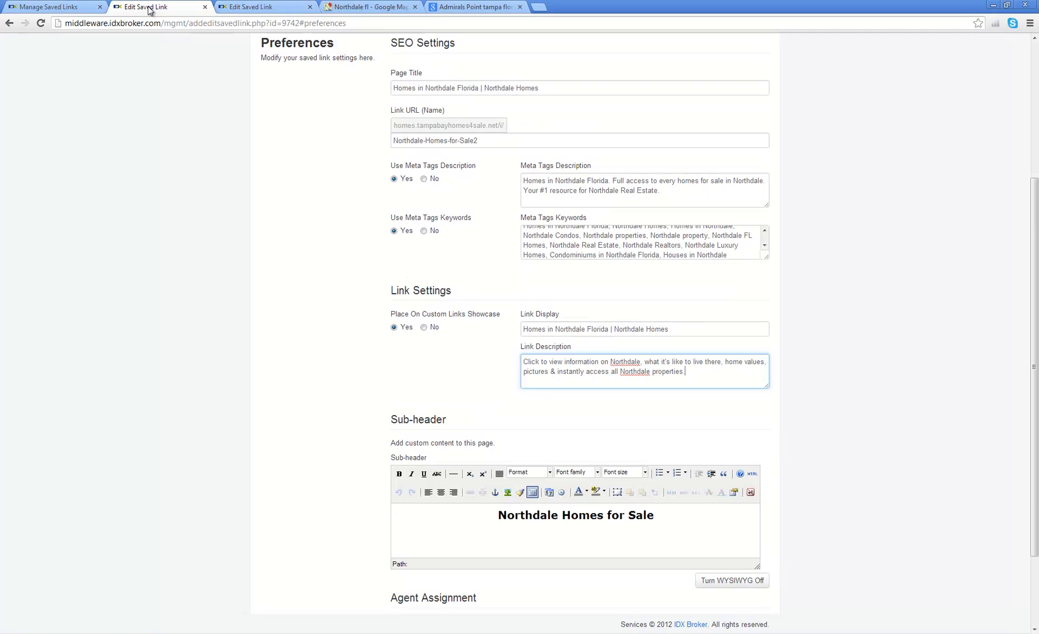
{"action": "scroll", "coordinate": [821, 399], "scroll_direction": "down", "scroll_amount": 2}
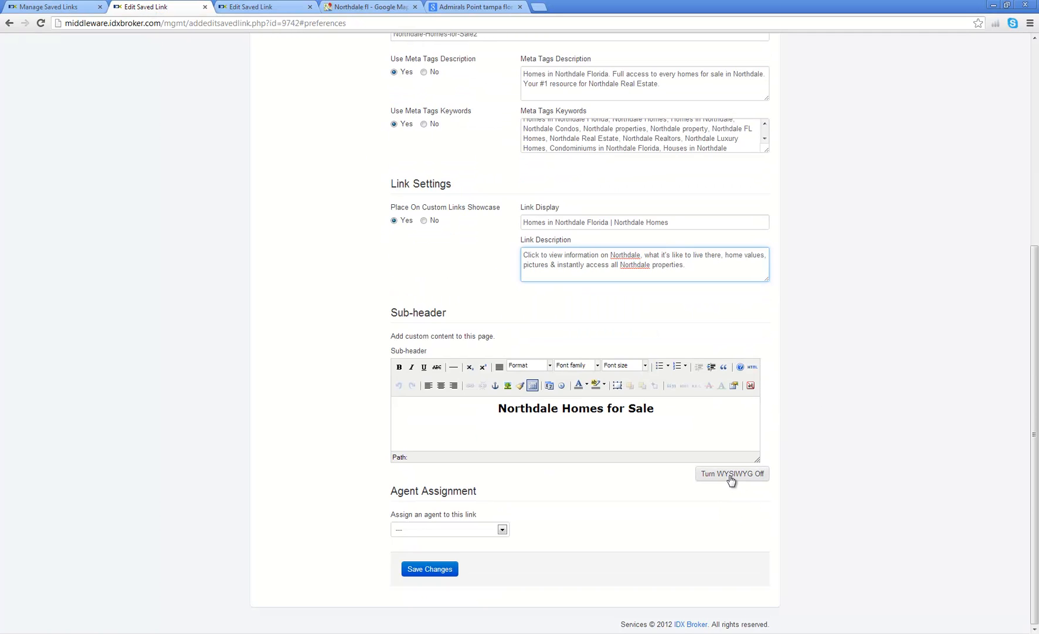
{"action": "left_click", "coordinate": [731, 474]}
{"action": "left_click", "coordinate": [576, 438]}
{"action": "key", "text": "ctrl+a"}
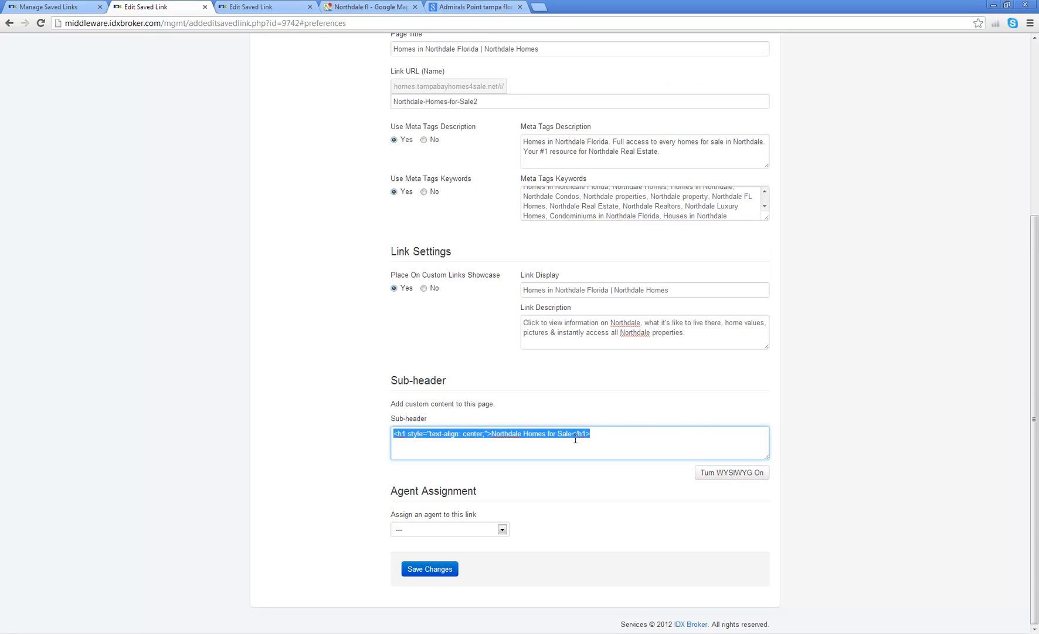
{"action": "key", "text": "ctrl+v"}
{"action": "scroll", "coordinate": [310, 409], "scroll_direction": "up", "scroll_amount": 5}
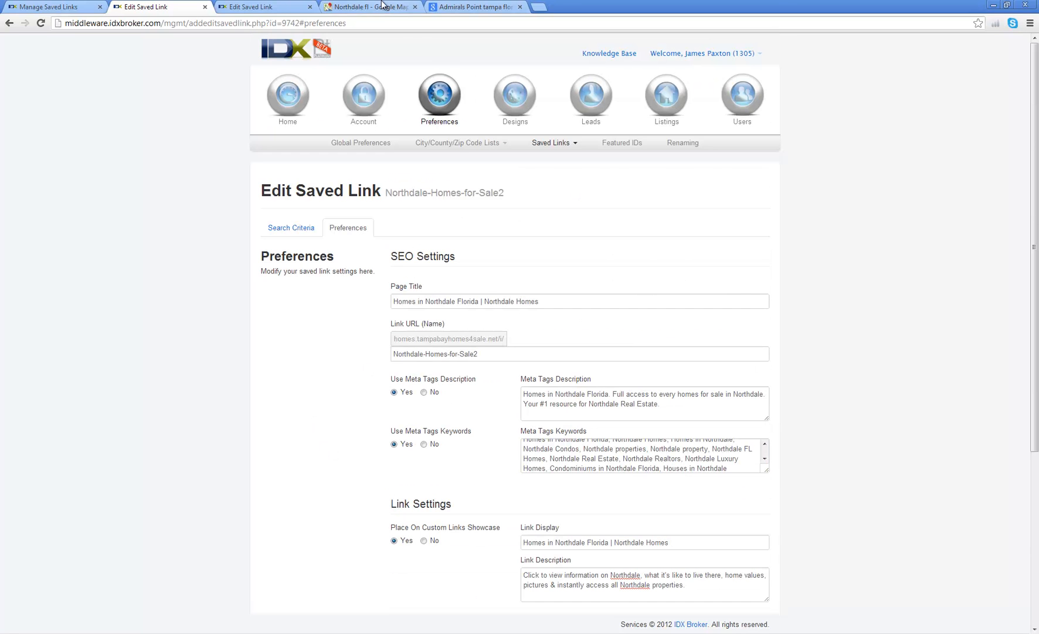
Step: Change the original link's URL name to Northdale-Homes-For-Sale3 and save the changes
{"action": "left_click", "coordinate": [264, 7]}
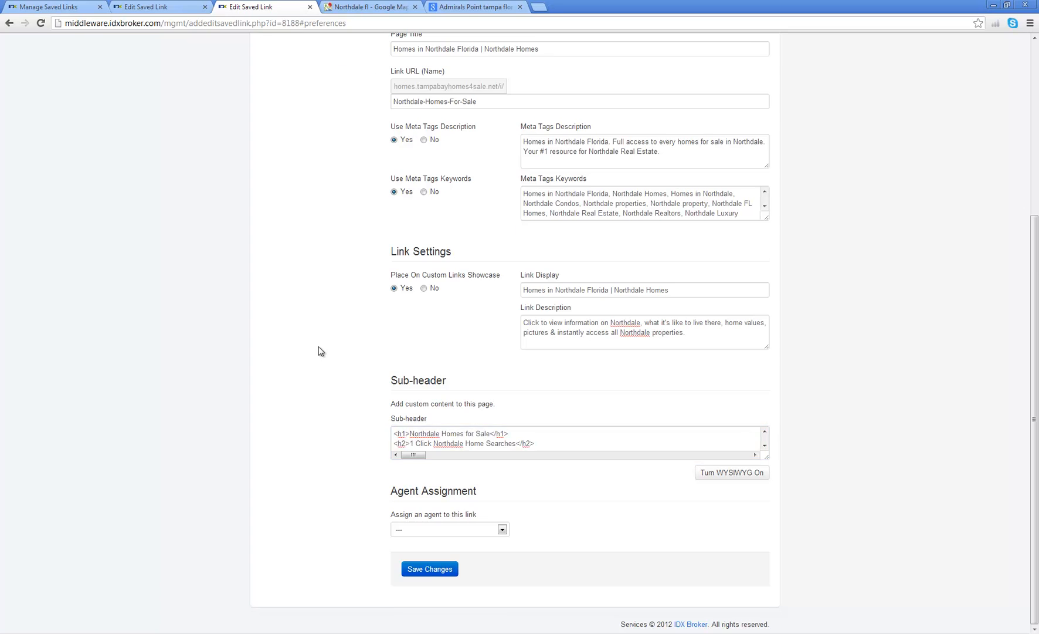
{"action": "scroll", "coordinate": [403, 352], "scroll_direction": "up", "scroll_amount": 4}
{"action": "left_click", "coordinate": [489, 318]}
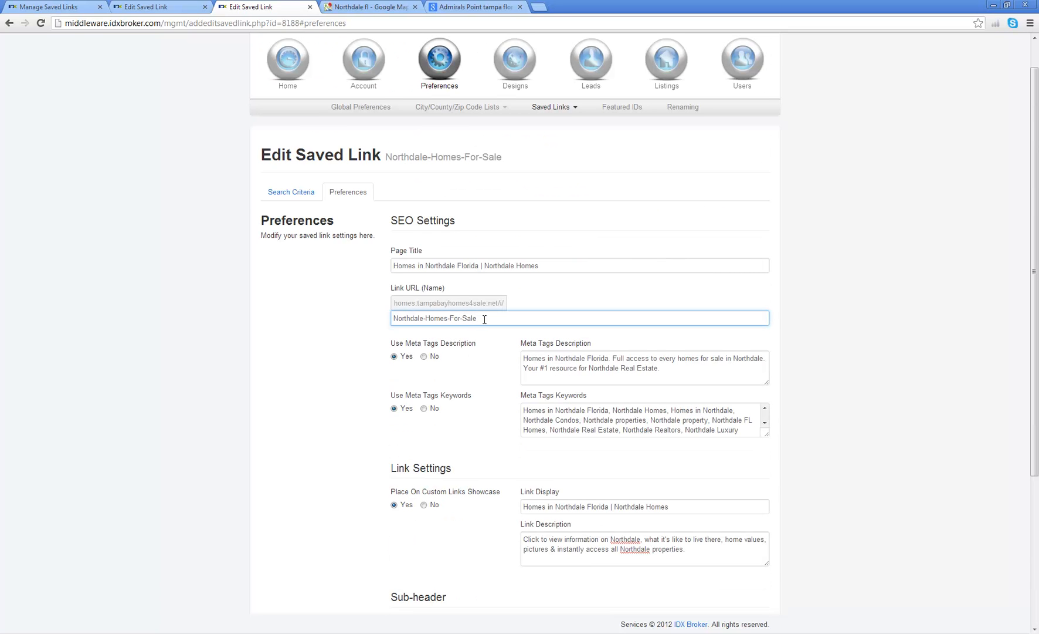
{"action": "type", "text": "3"}
{"action": "scroll", "coordinate": [370, 376], "scroll_direction": "down", "scroll_amount": 4}
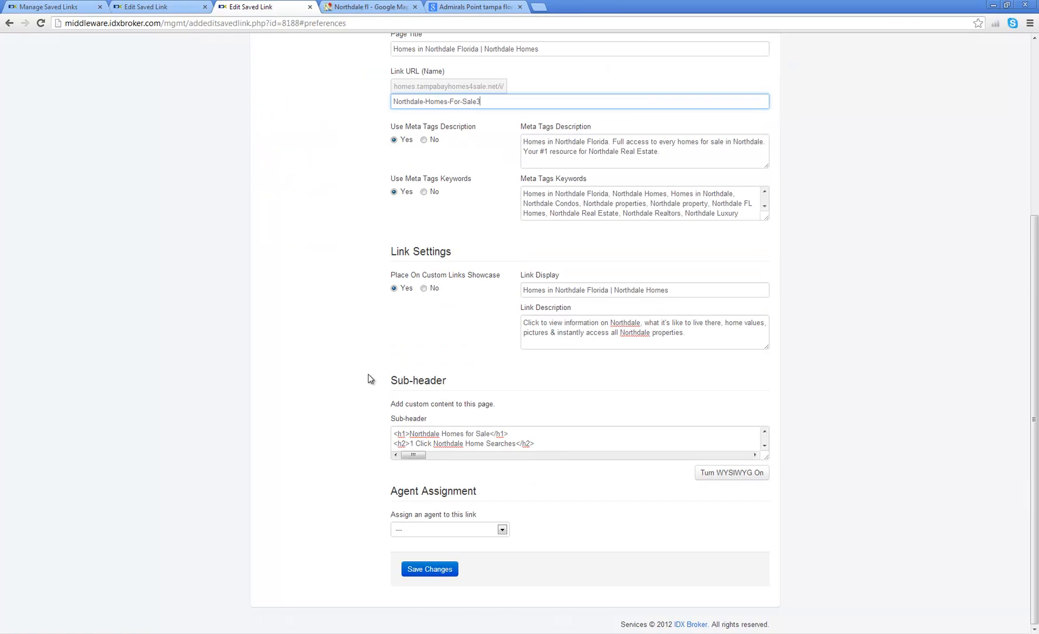
{"action": "left_click", "coordinate": [426, 572]}
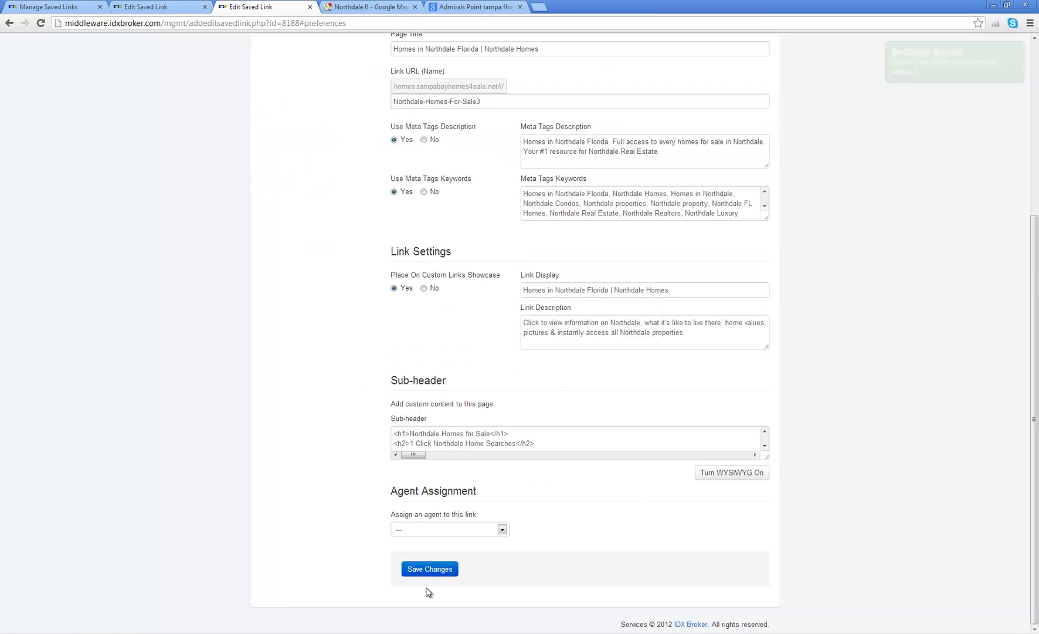
Step: Change the URL name of Northdale-Homes-for-Sale2 to Northdale-Homes-for-Sale and save the changes
{"action": "left_click", "coordinate": [153, 7]}
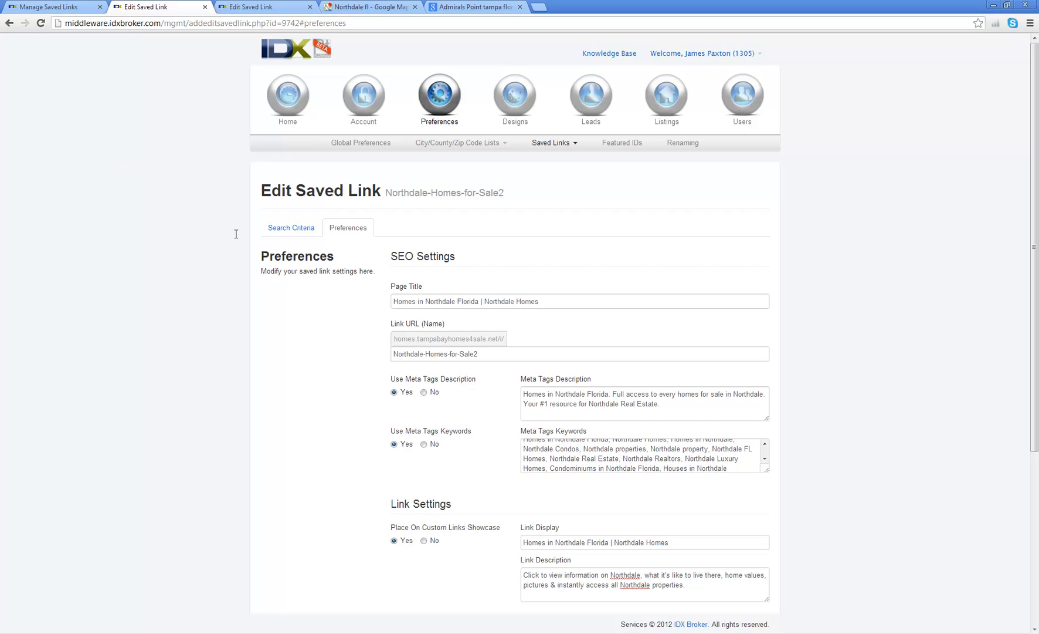
{"action": "left_click", "coordinate": [501, 356]}
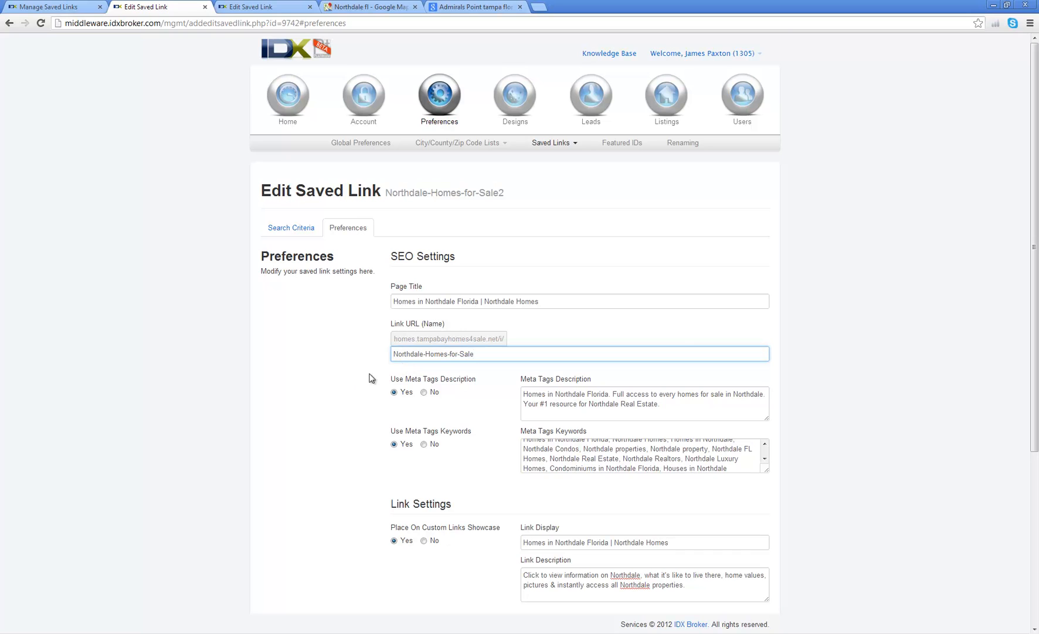
{"action": "scroll", "coordinate": [340, 399], "scroll_direction": "down", "scroll_amount": 4}
{"action": "left_click", "coordinate": [411, 566]}
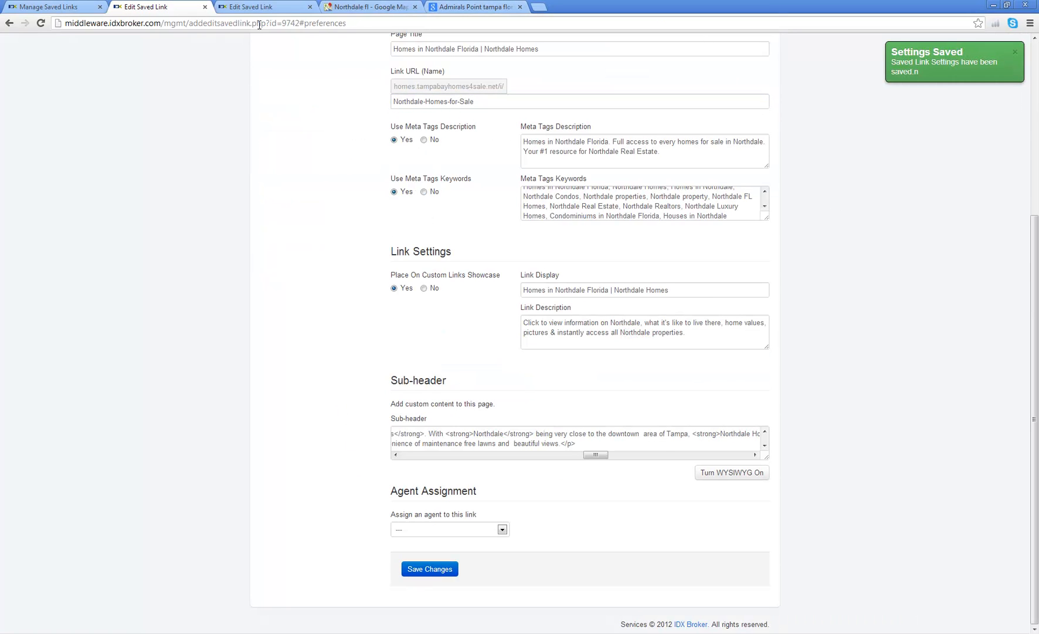
Step: Load tampabayhomes4sale.net in the Admirals Point search tab and open the "Lutz Homes for sale" page from the Hillsborough County 1 Click Searches
{"action": "left_click", "coordinate": [444, 13]}
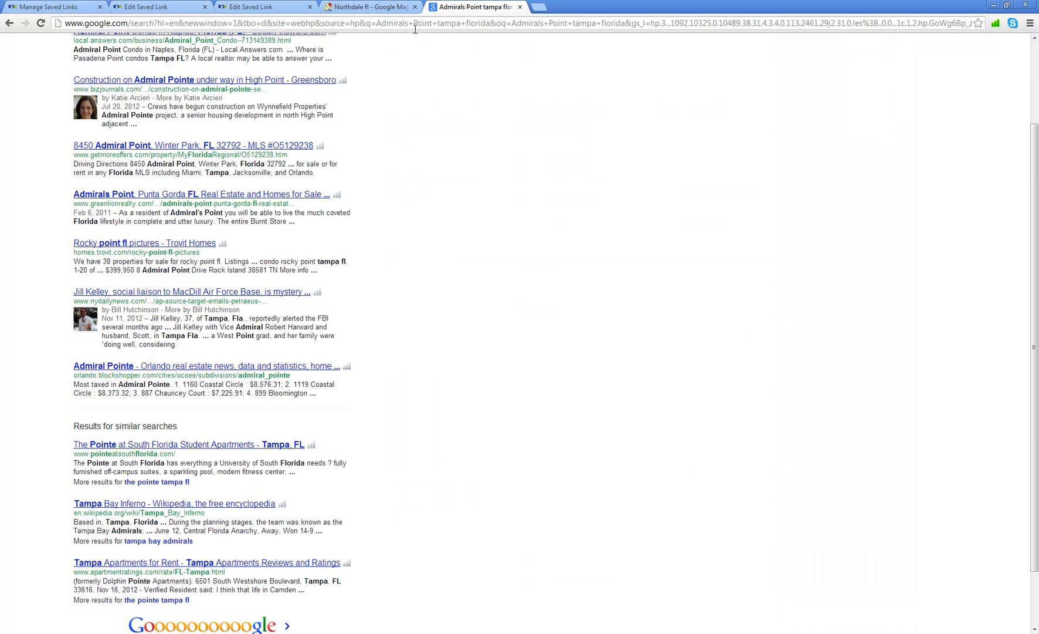
{"action": "left_click", "coordinate": [417, 23]}
{"action": "type", "text": "tampabayhomes4sale.net"}
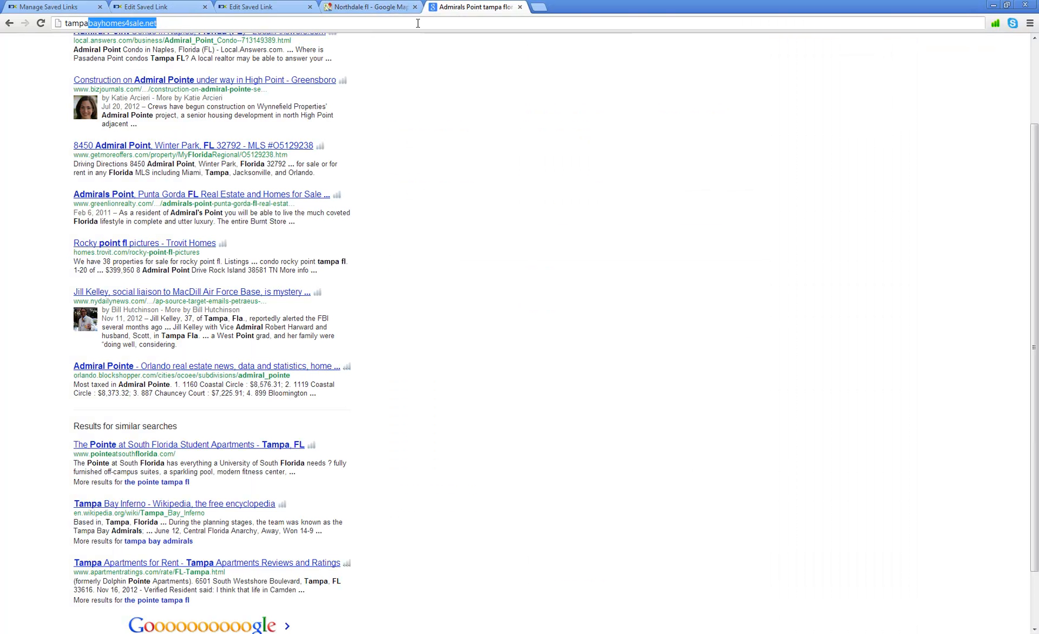
{"action": "key", "text": "Return"}
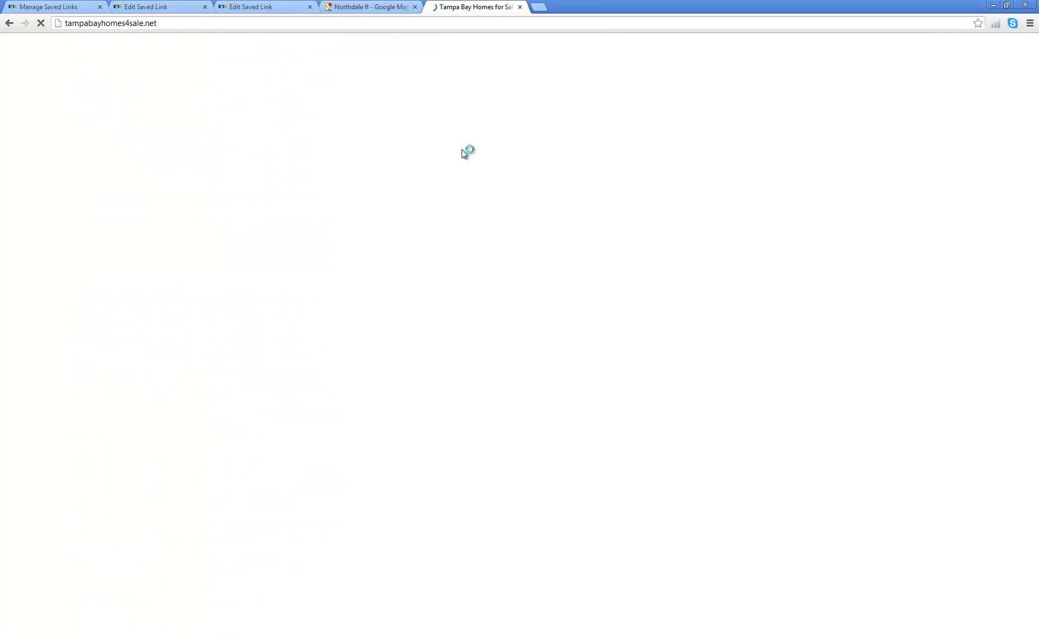
{"action": "scroll", "coordinate": [162, 315], "scroll_direction": "down", "scroll_amount": 9}
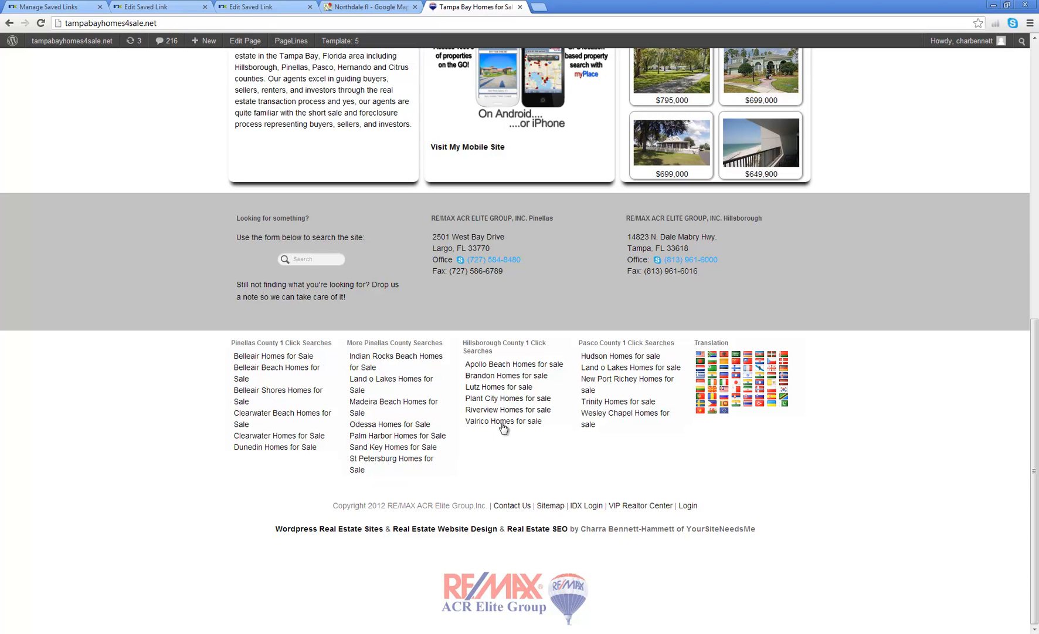
{"action": "left_click", "coordinate": [497, 390]}
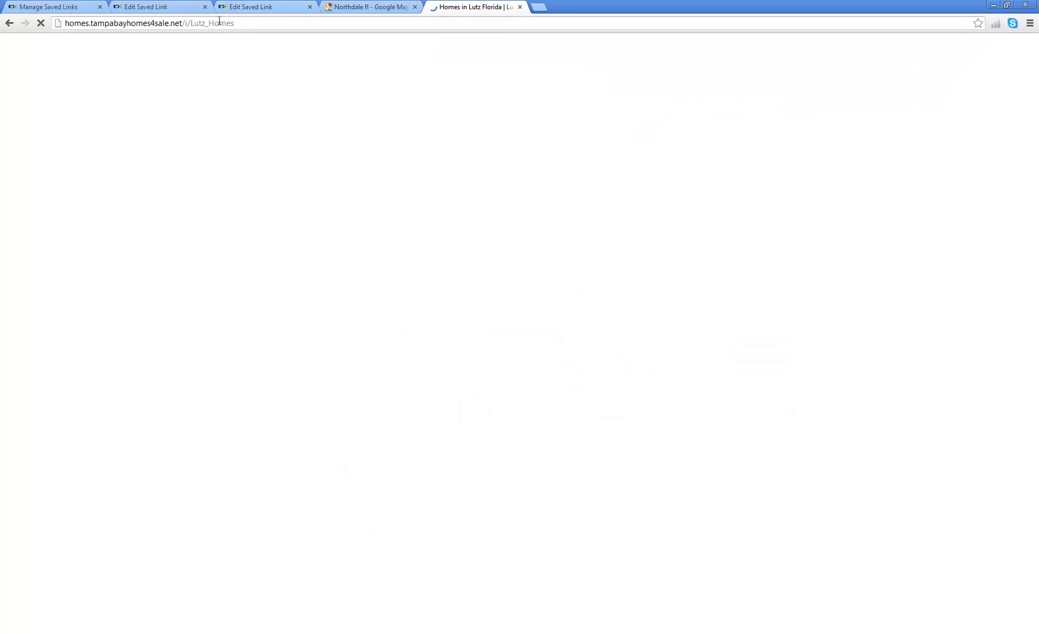
Step: Load the Northdale-Homes-for-Sale page in the live site tab using the URL name copied from its saved link, and review the page
{"action": "left_click_drag", "start_coordinate": [235, 23], "coordinate": [190, 25]}
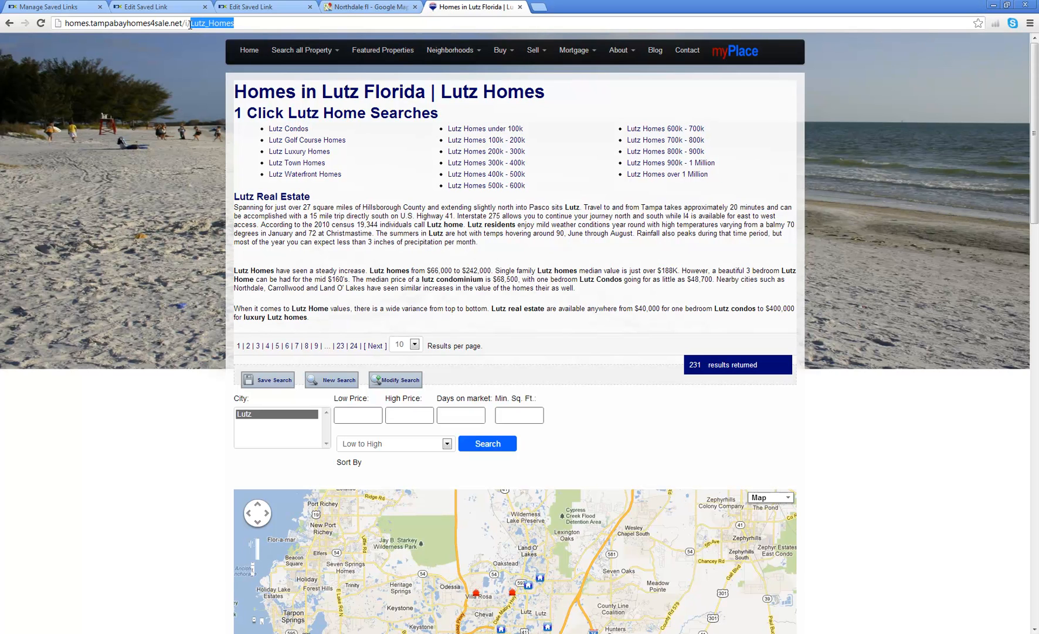
{"action": "left_click", "coordinate": [179, 12]}
{"action": "left_click_drag", "start_coordinate": [499, 101], "coordinate": [392, 100]}
{"action": "key", "text": "ctrl+c"}
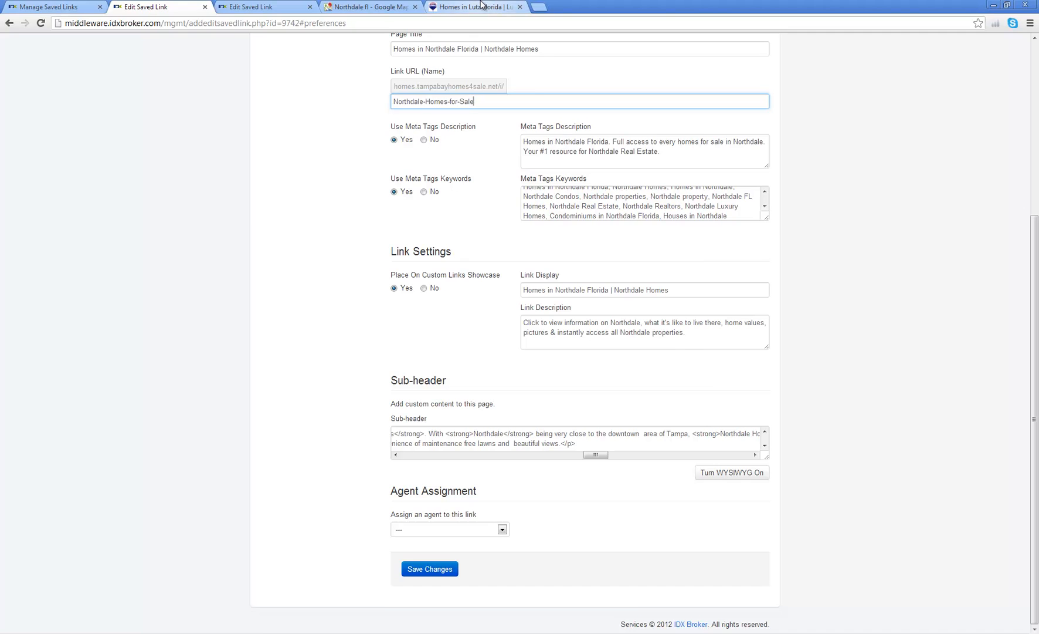
{"action": "left_click", "coordinate": [472, 7]}
{"action": "key", "text": "ctrl+v"}
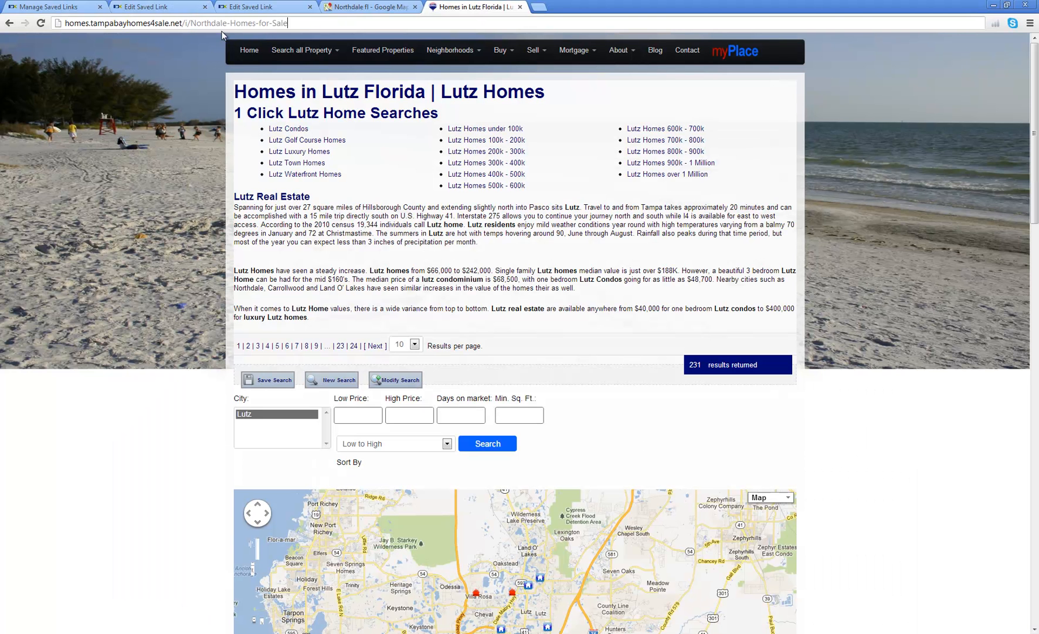
{"action": "key", "text": "Return"}
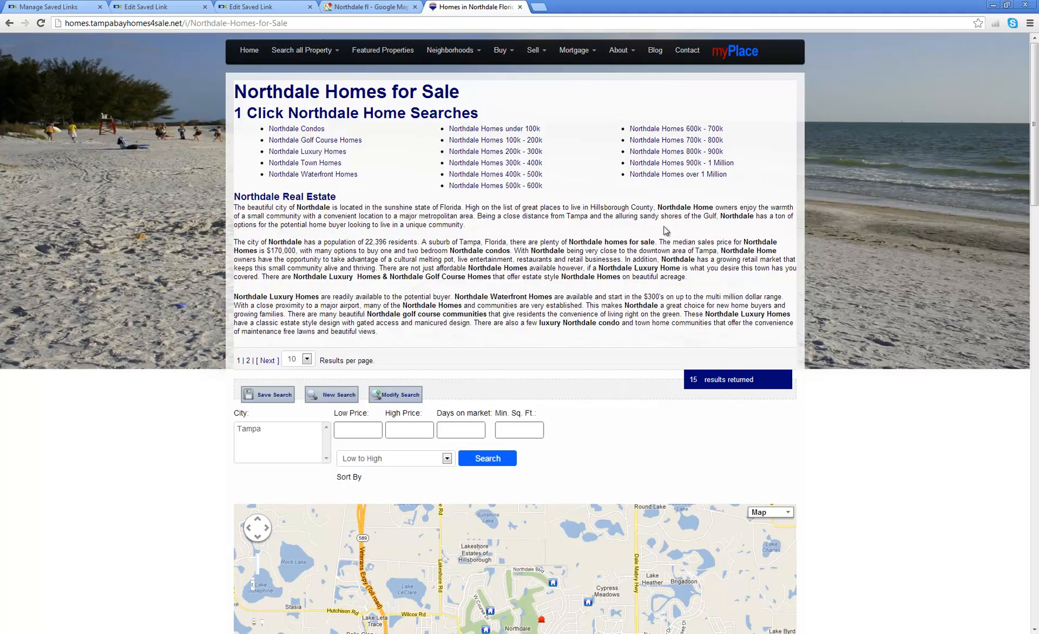
{"action": "scroll", "coordinate": [801, 221], "scroll_direction": "down", "scroll_amount": 5}
{"action": "scroll", "coordinate": [807, 220], "scroll_direction": "down", "scroll_amount": 5}
{"action": "scroll", "coordinate": [797, 216], "scroll_direction": "up", "scroll_amount": 10}
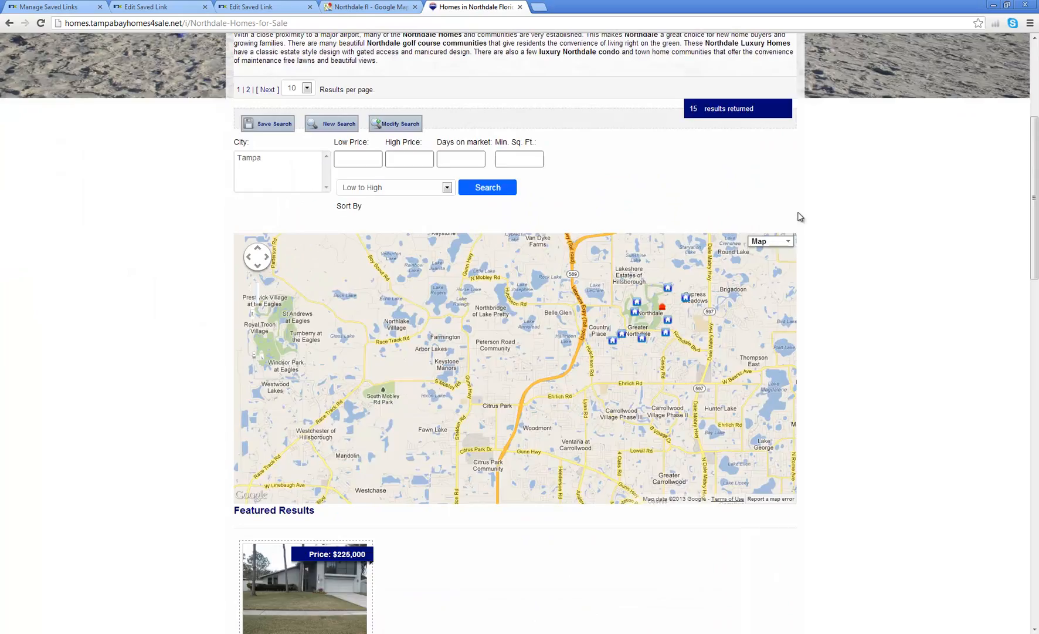
{"action": "left_click", "coordinate": [515, 162]}
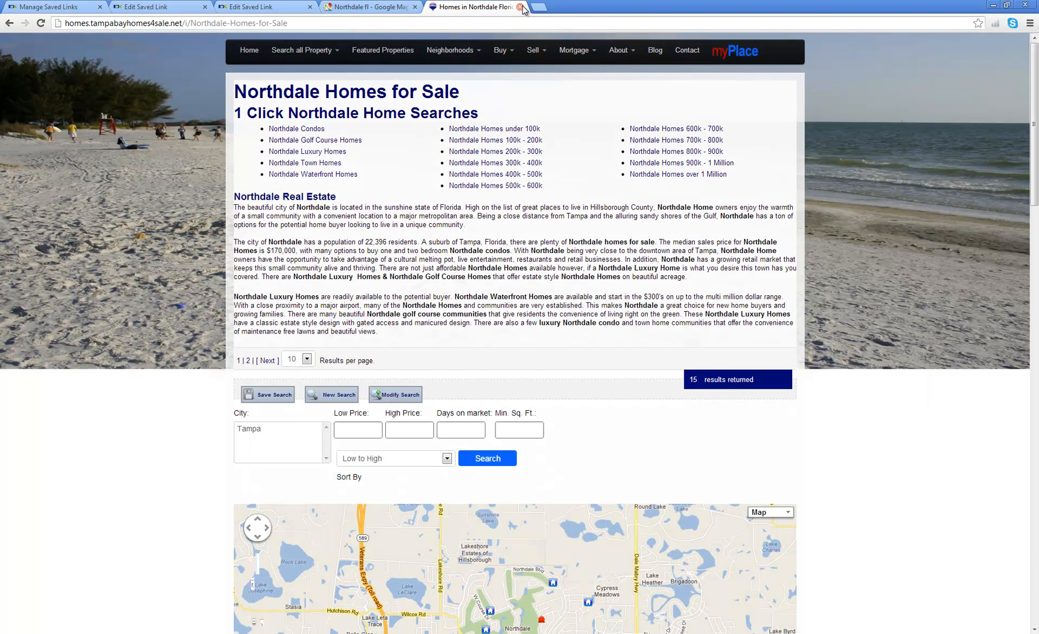
Step: Close both Edit Saved Link tabs and return to the Manage Saved Links page
{"action": "left_click", "coordinate": [165, 7]}
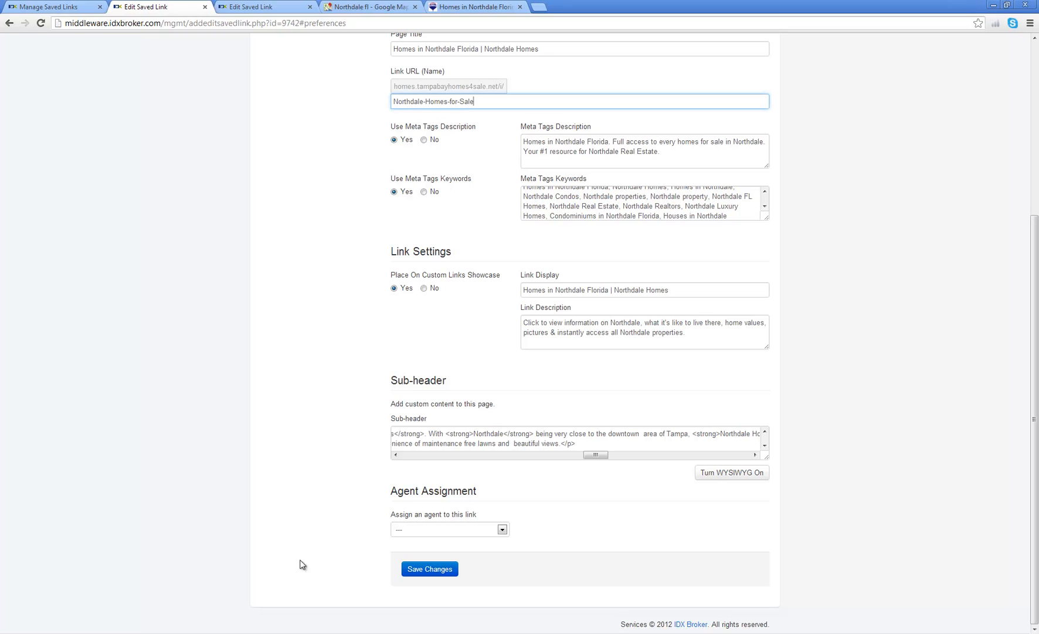
{"action": "left_click", "coordinate": [204, 8]}
{"action": "left_click", "coordinate": [204, 7]}
{"action": "left_click", "coordinate": [50, 7]}
{"action": "scroll", "coordinate": [206, 192], "scroll_direction": "up", "scroll_amount": 20}
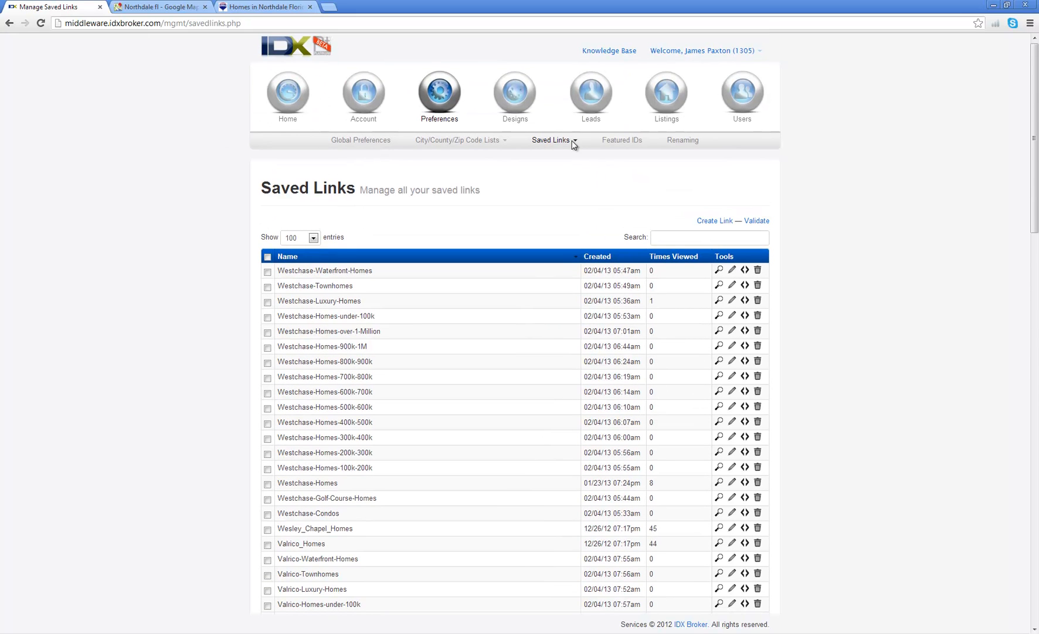
Step: Reload the list for managing saved links
{"action": "left_click", "coordinate": [566, 142]}
{"action": "left_click", "coordinate": [558, 168]}
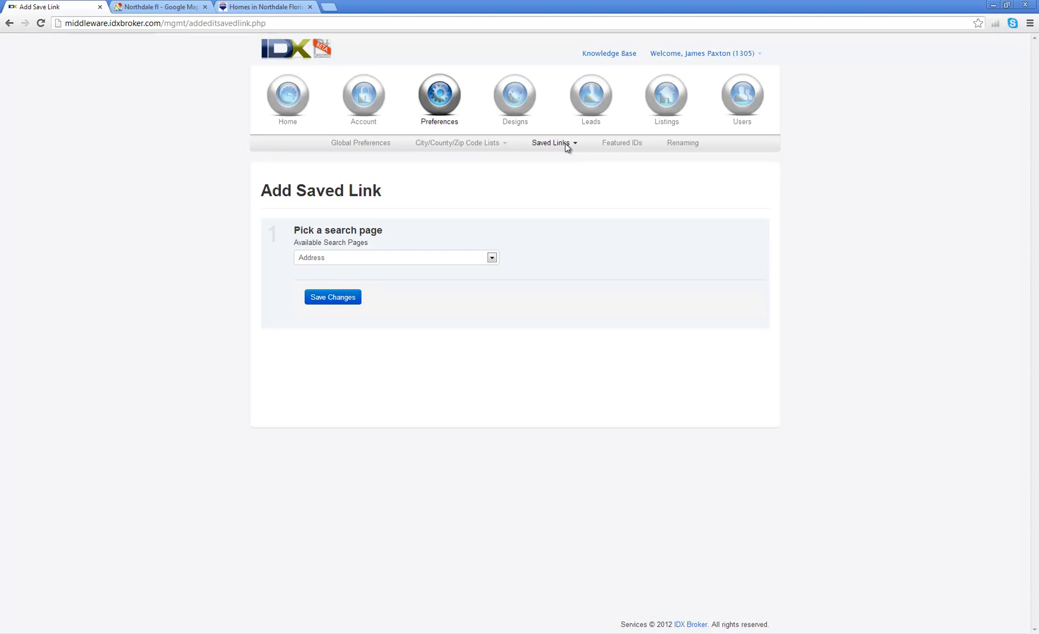
{"action": "left_click", "coordinate": [566, 144]}
{"action": "left_click", "coordinate": [559, 162]}
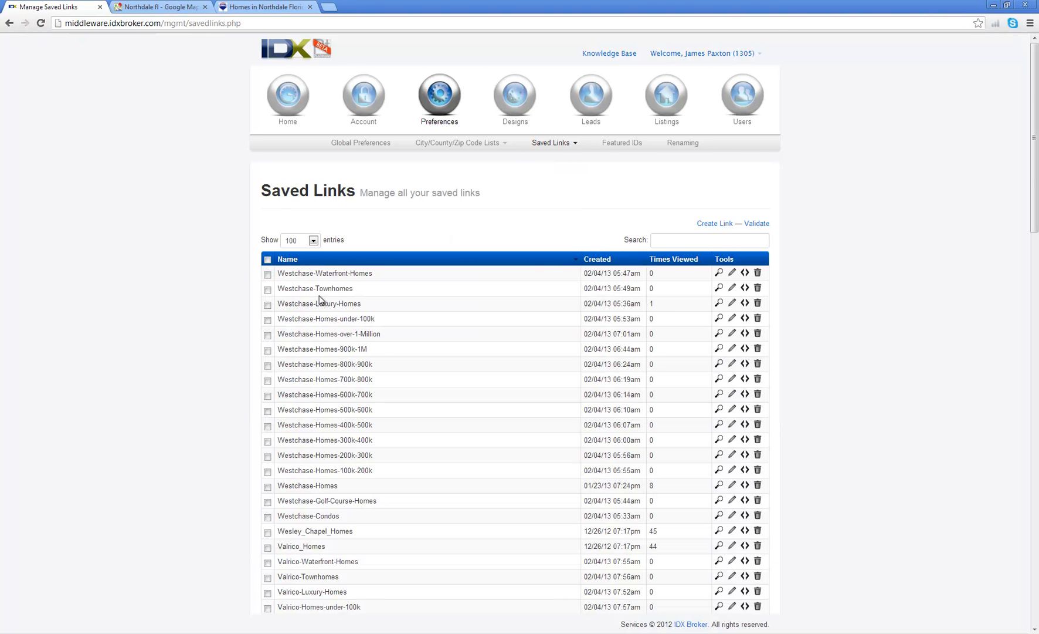
Step: Find the Northdale-Homes-for-Sale saved link, open its live page in a new tab and select the page's web address
{"action": "scroll", "coordinate": [321, 295], "scroll_direction": "down", "scroll_amount": 6}
{"action": "scroll", "coordinate": [332, 334], "scroll_direction": "up", "scroll_amount": 5}
{"action": "left_click", "coordinate": [281, 151]}
{"action": "left_click", "coordinate": [281, 152]}
{"action": "scroll", "coordinate": [333, 326], "scroll_direction": "down", "scroll_amount": 12}
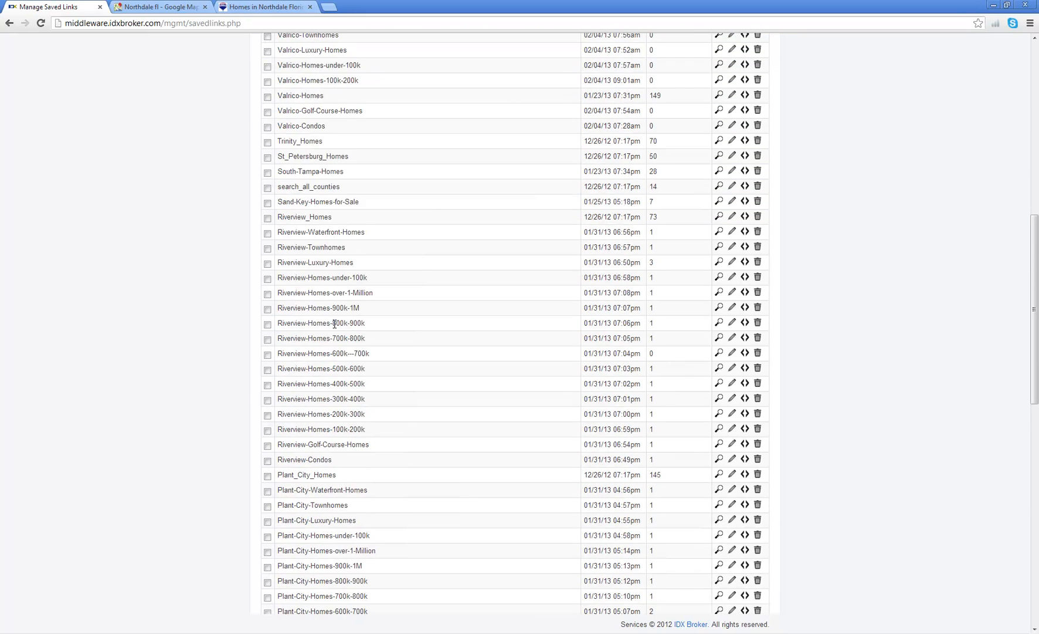
{"action": "scroll", "coordinate": [333, 329], "scroll_direction": "down", "scroll_amount": 2}
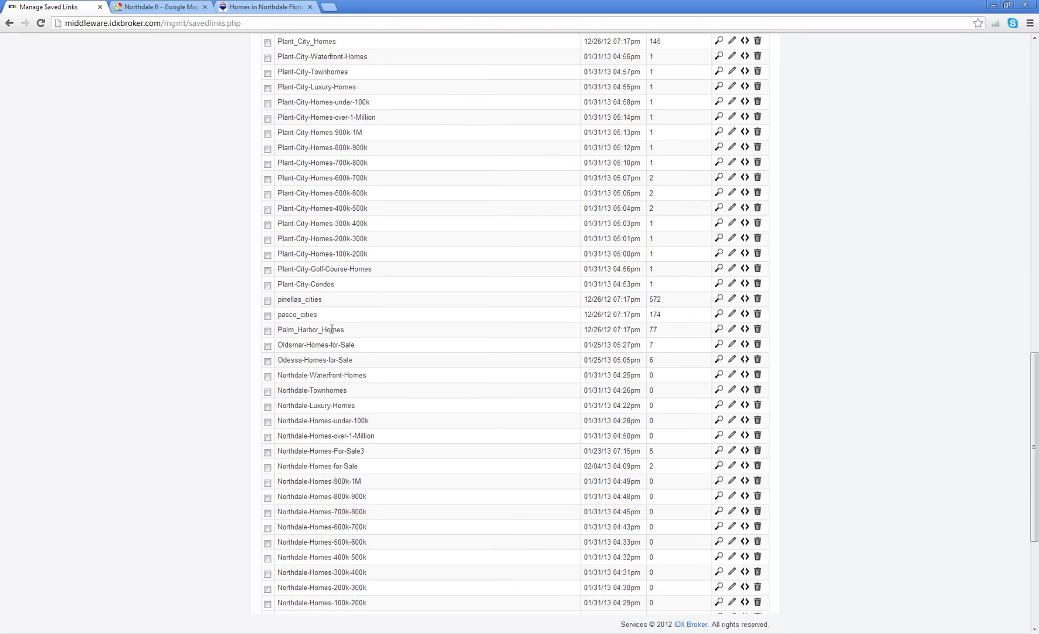
{"action": "scroll", "coordinate": [331, 329], "scroll_direction": "down", "scroll_amount": 1}
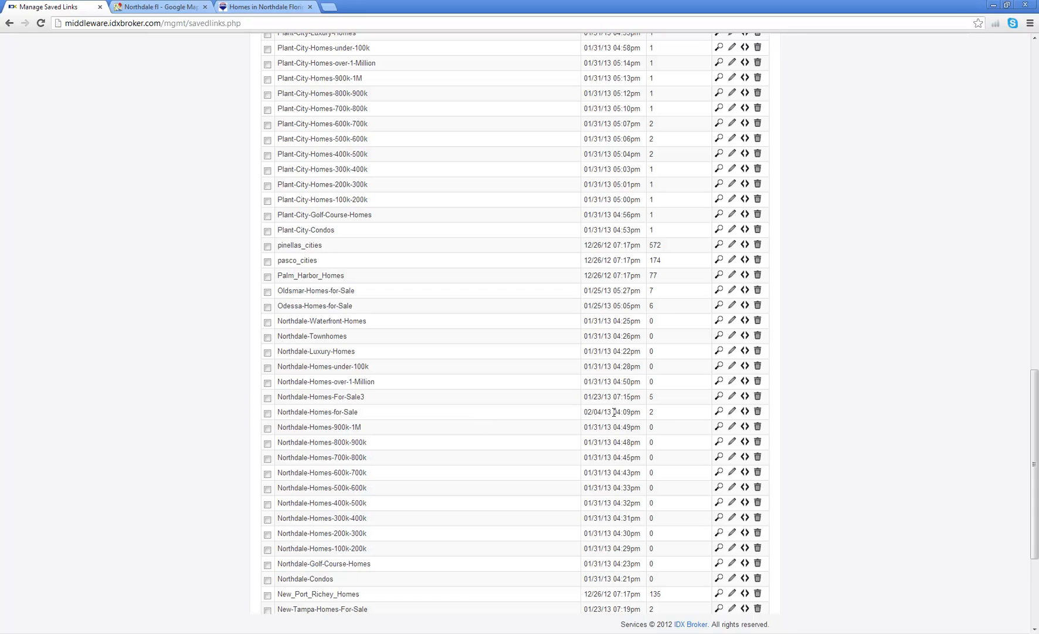
{"action": "right_click", "coordinate": [720, 413]}
{"action": "left_click", "coordinate": [738, 417]}
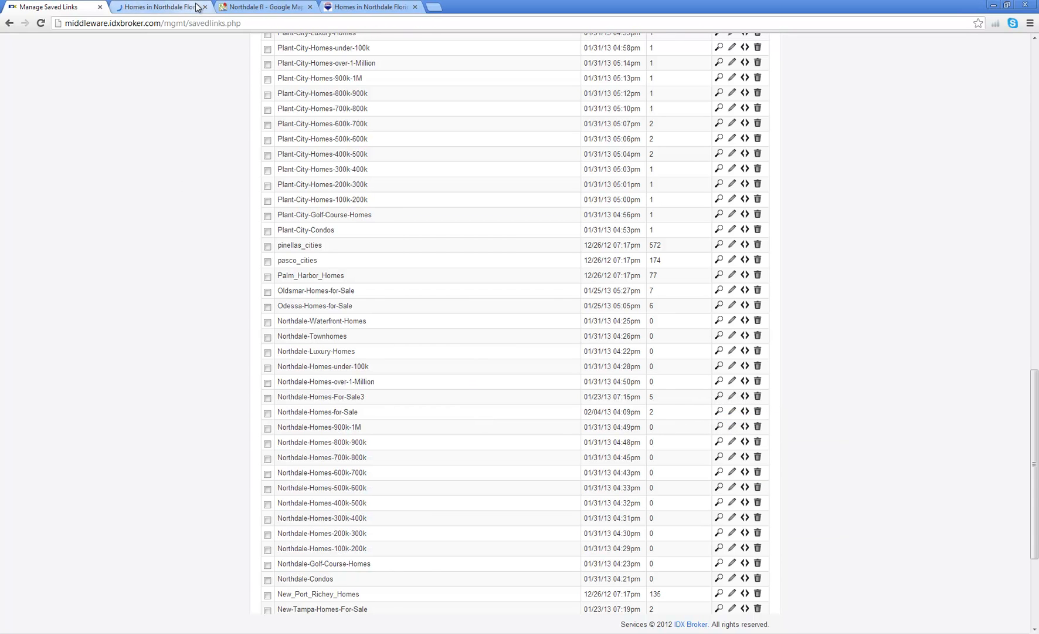
{"action": "left_click", "coordinate": [156, 8]}
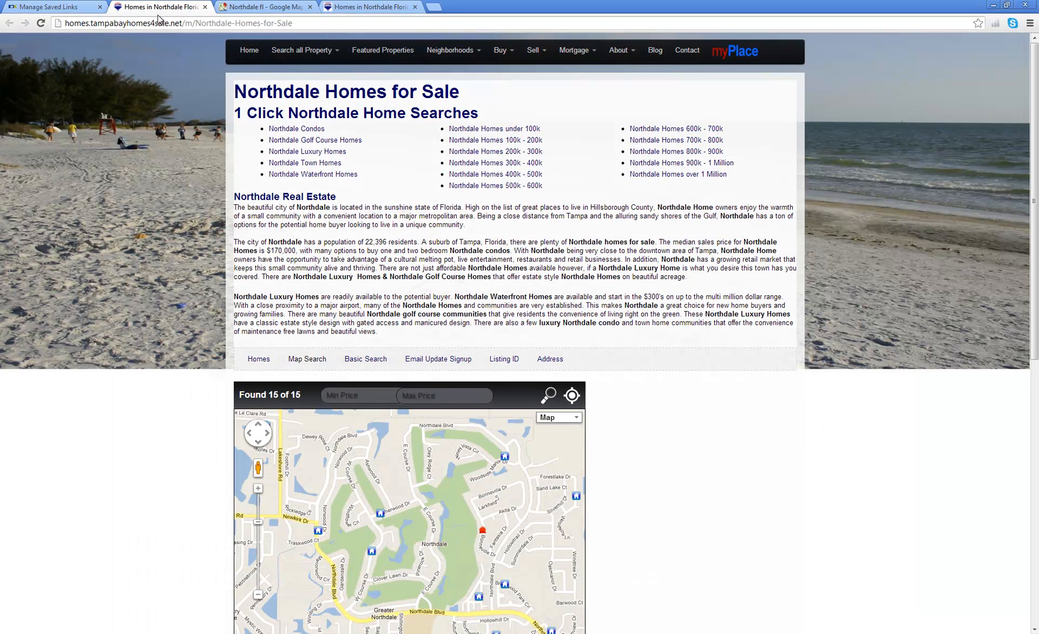
{"action": "left_click", "coordinate": [169, 26]}
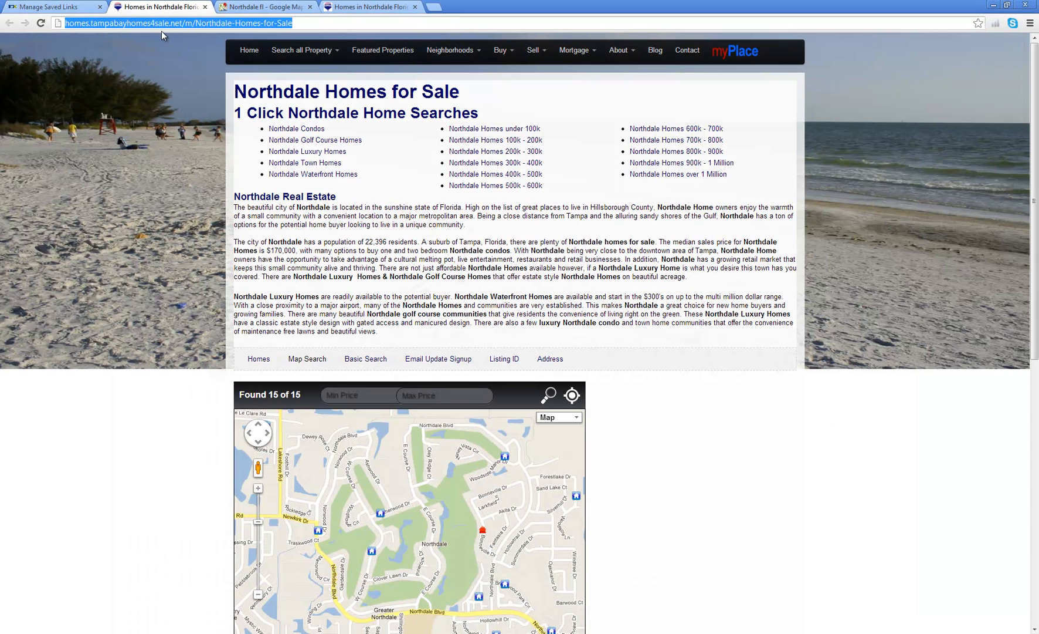
Step: Examine the Northdale map search and open the listing preview for the home marker just north of Newkirk Dr
{"action": "scroll", "coordinate": [643, 340], "scroll_direction": "down", "scroll_amount": 3}
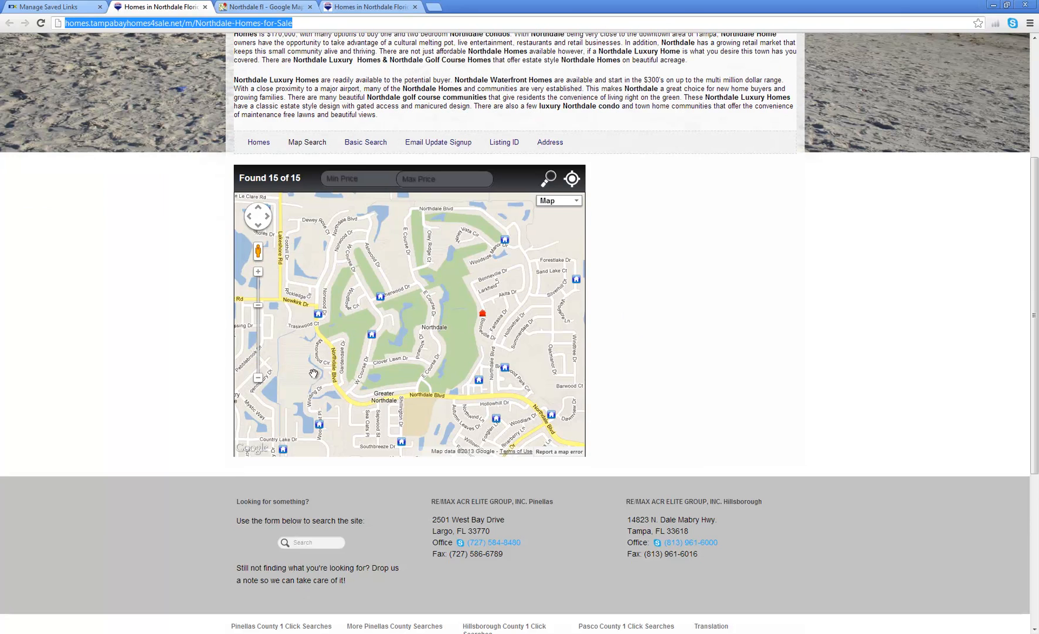
{"action": "left_click", "coordinate": [381, 300]}
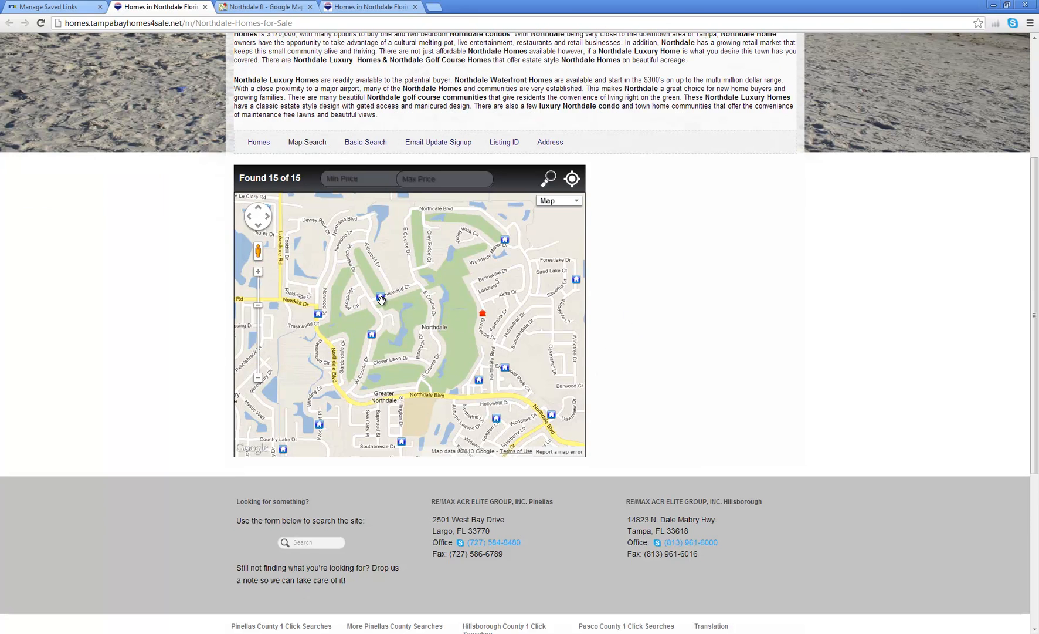
{"action": "left_click", "coordinate": [318, 315]}
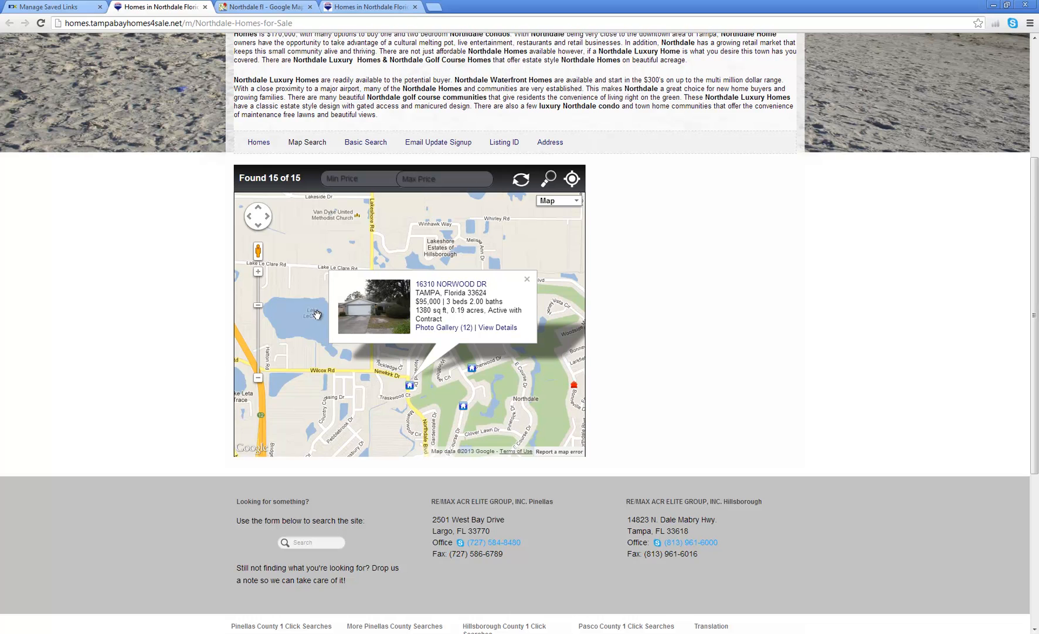
{"action": "scroll", "coordinate": [733, 313], "scroll_direction": "up", "scroll_amount": 4}
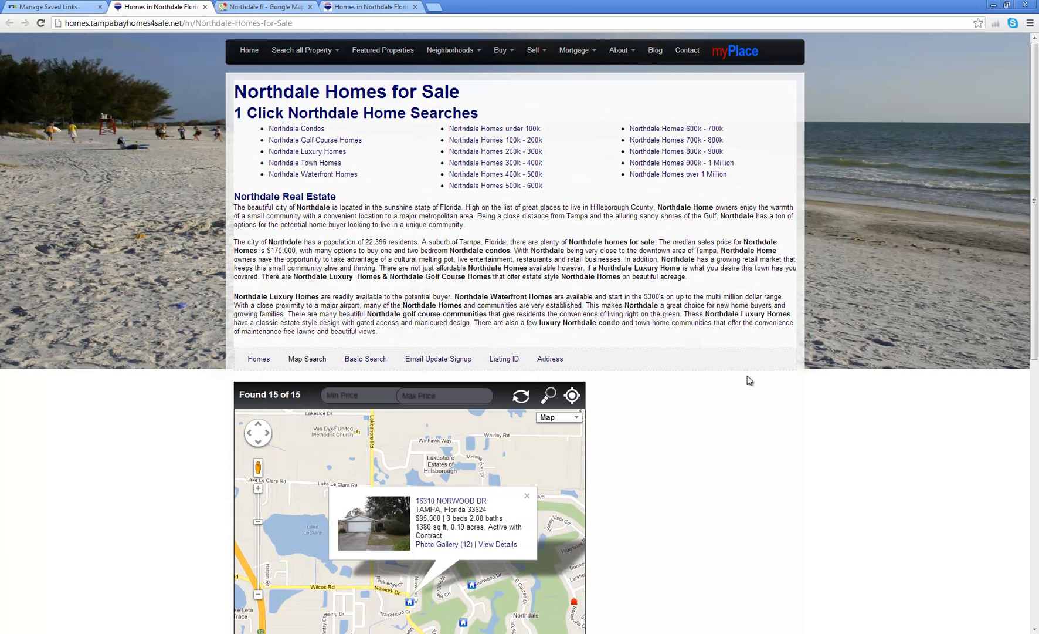
Step: Try to reach the WordPress login from the Northdale page's footer, and go back to the Northdale page
{"action": "left_click", "coordinate": [479, 54]}
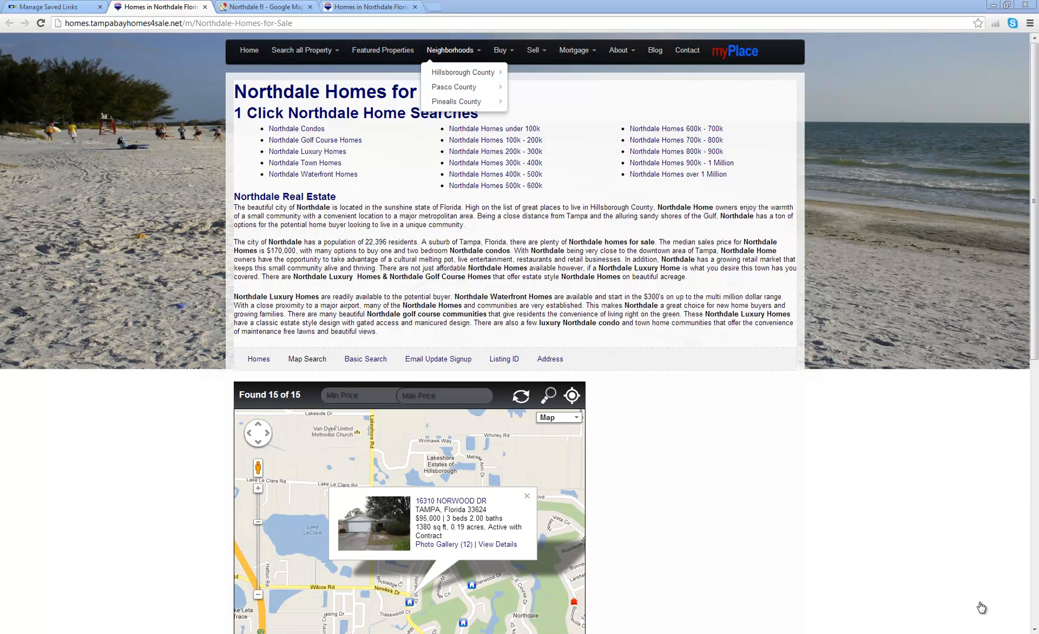
{"action": "scroll", "coordinate": [966, 594], "scroll_direction": "down", "scroll_amount": 8}
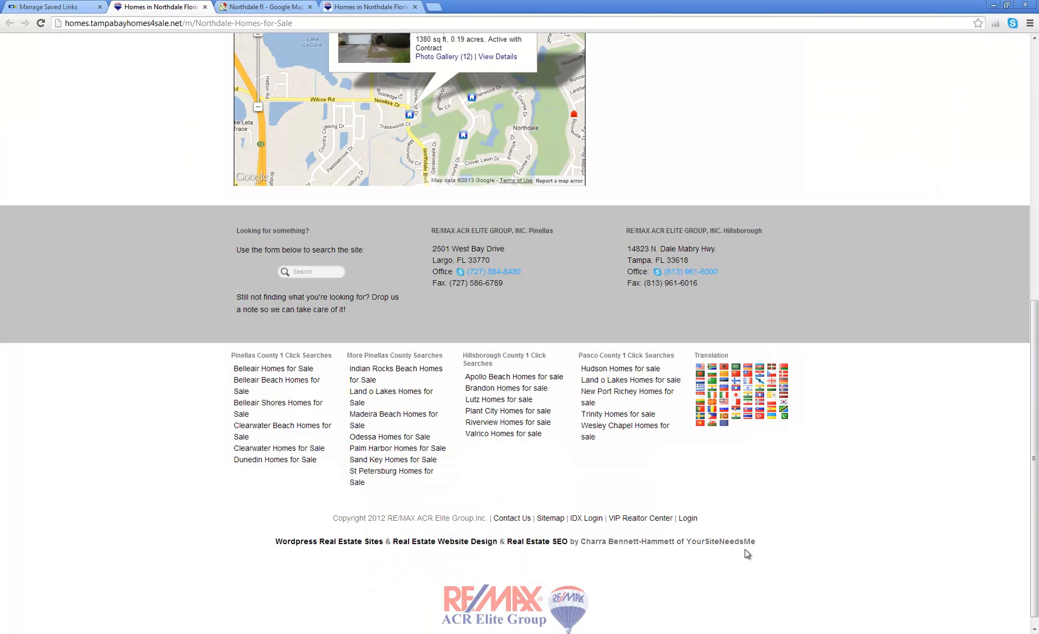
{"action": "left_click", "coordinate": [687, 518]}
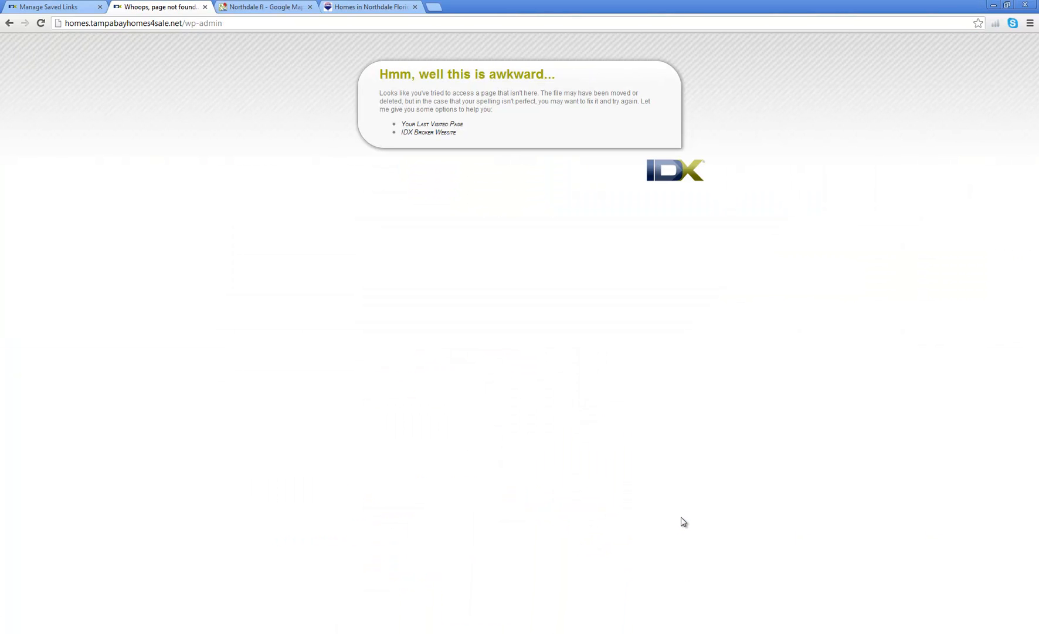
{"action": "left_click", "coordinate": [10, 25]}
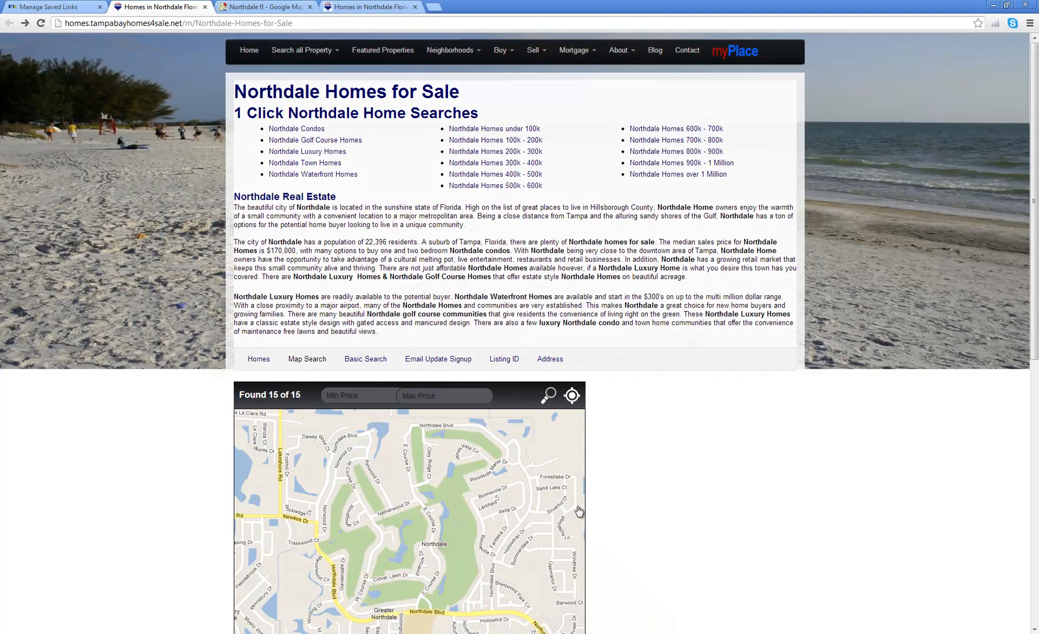
Step: Switch to Firefox, open the Tampa Bay site's home page and log in to its WordPress admin with the prefilled credentials
{"action": "key", "text": "alt+Tab"}
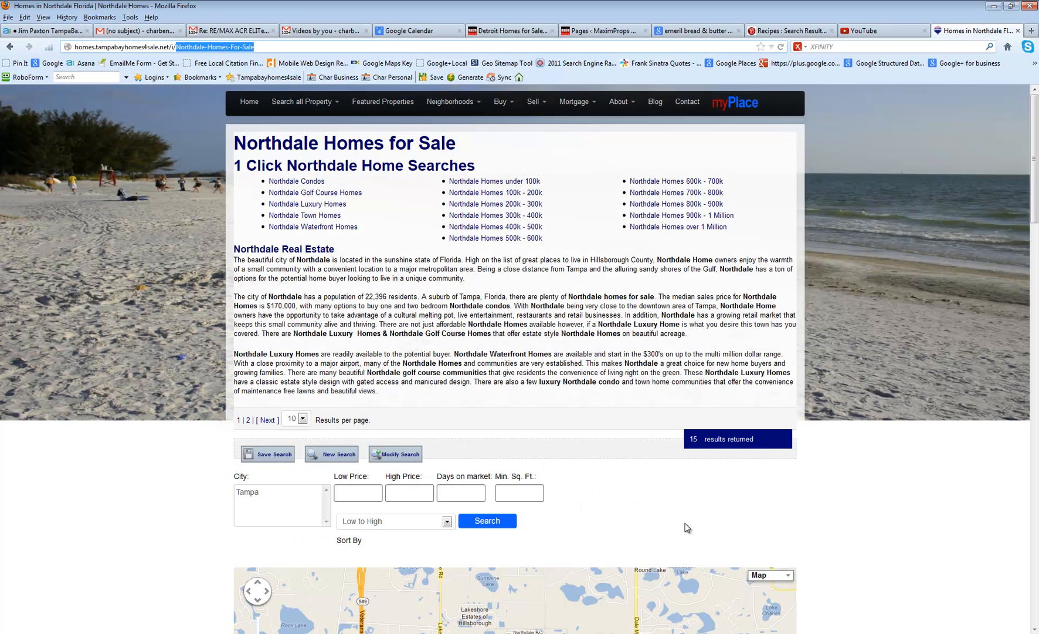
{"action": "left_click", "coordinate": [246, 105]}
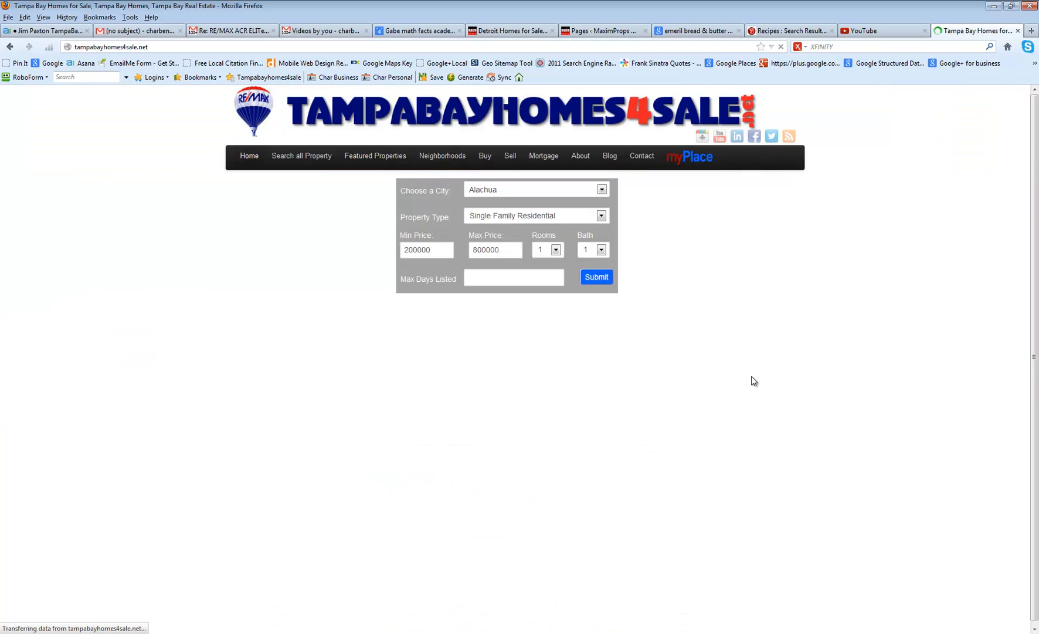
{"action": "scroll", "coordinate": [833, 522], "scroll_direction": "down", "scroll_amount": 10}
{"action": "left_click", "coordinate": [688, 506]}
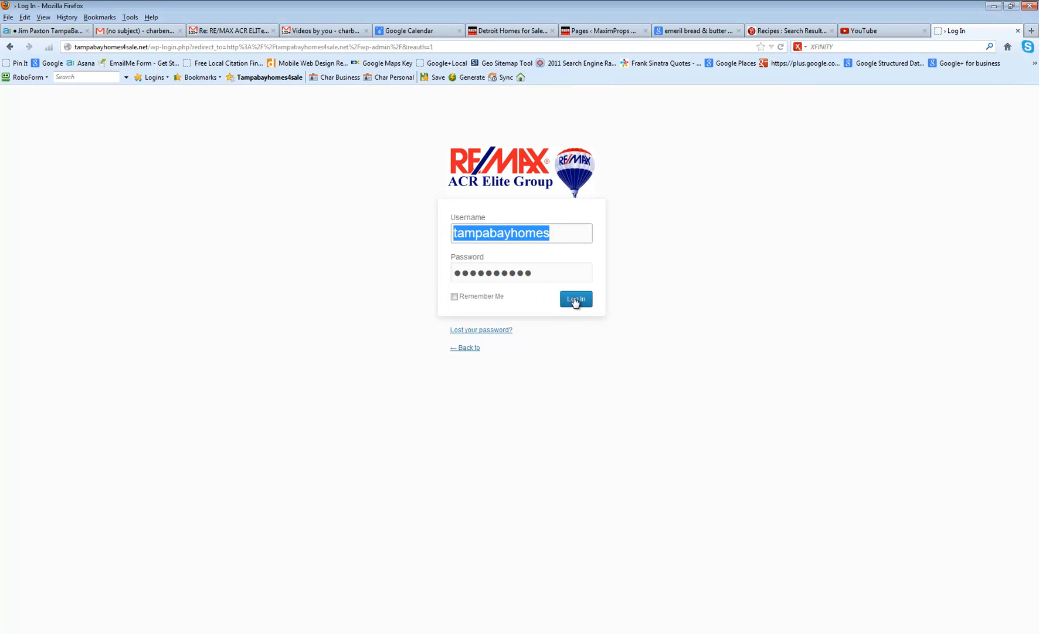
{"action": "left_click", "coordinate": [568, 300]}
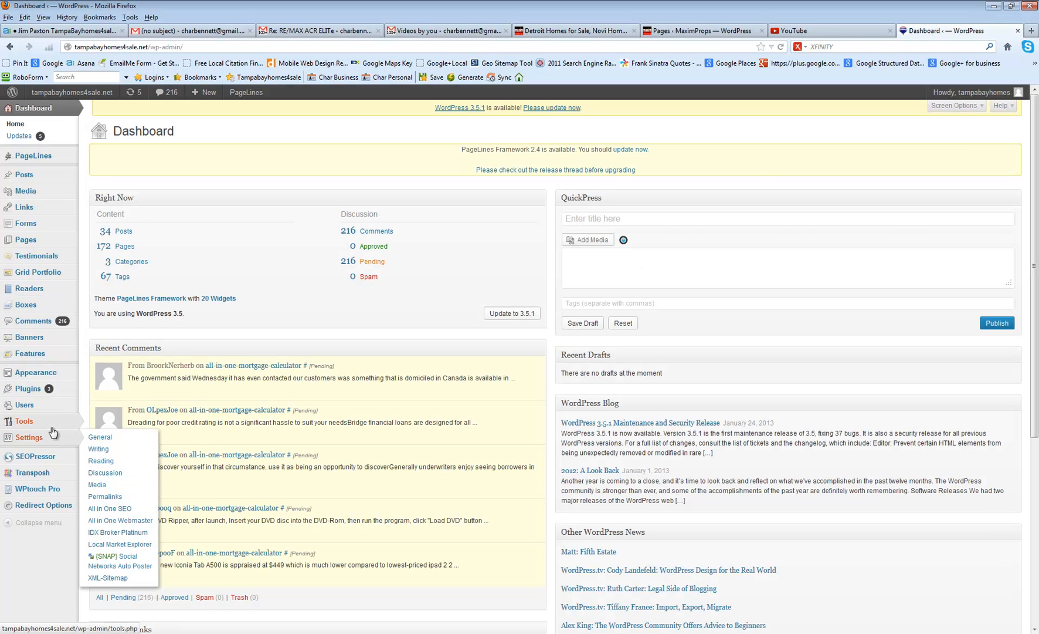
Step: In the IDX Broker Platinum plugin settings, enable the Sand Key, Oldsmar and Odessa Homes for Sale and South Tampa Homes neighborhood links
{"action": "mouse_move", "coordinate": [49, 443]}
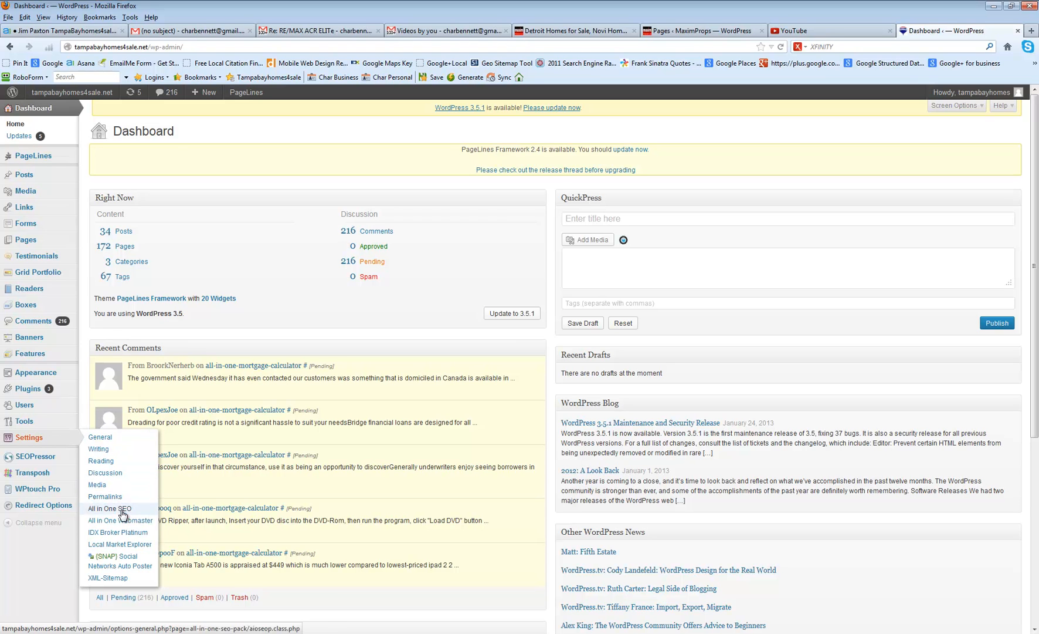
{"action": "left_click", "coordinate": [112, 536]}
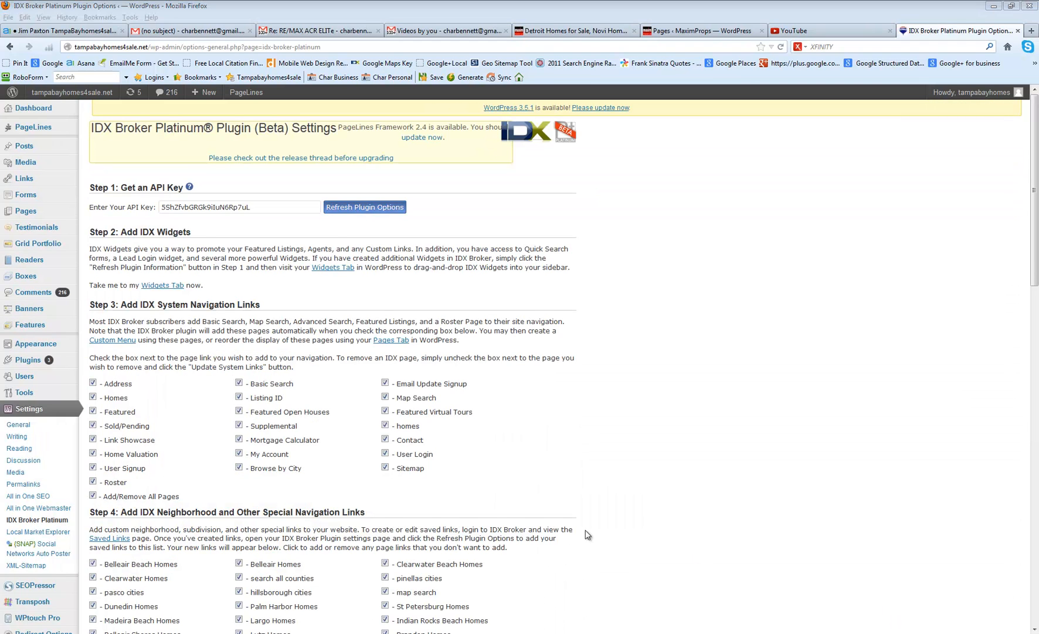
{"action": "scroll", "coordinate": [585, 519], "scroll_direction": "down", "scroll_amount": 10}
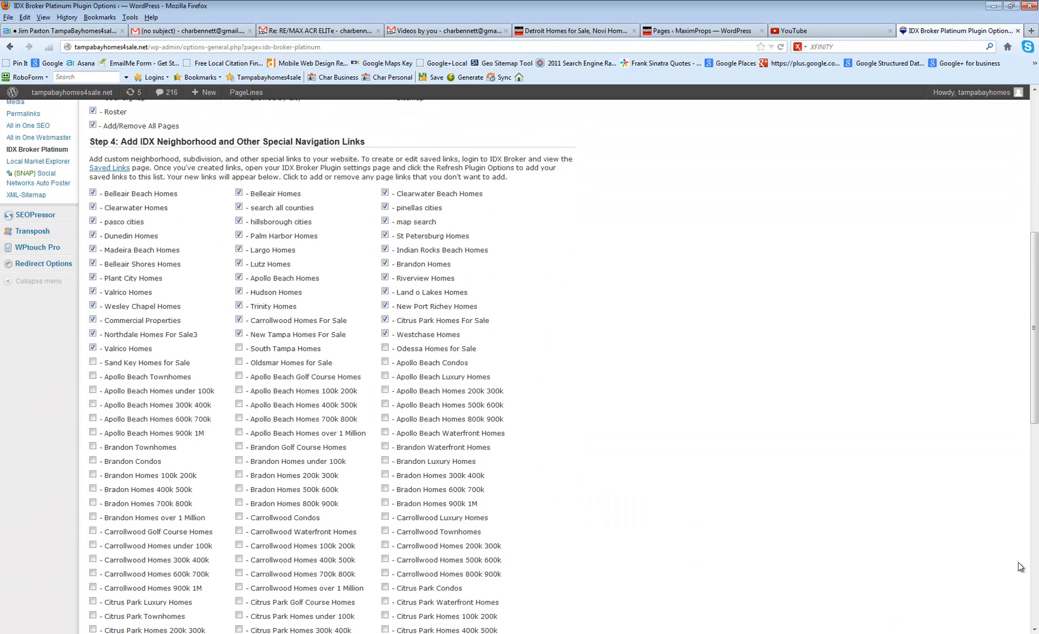
{"action": "scroll", "coordinate": [610, 517], "scroll_direction": "down", "scroll_amount": 3}
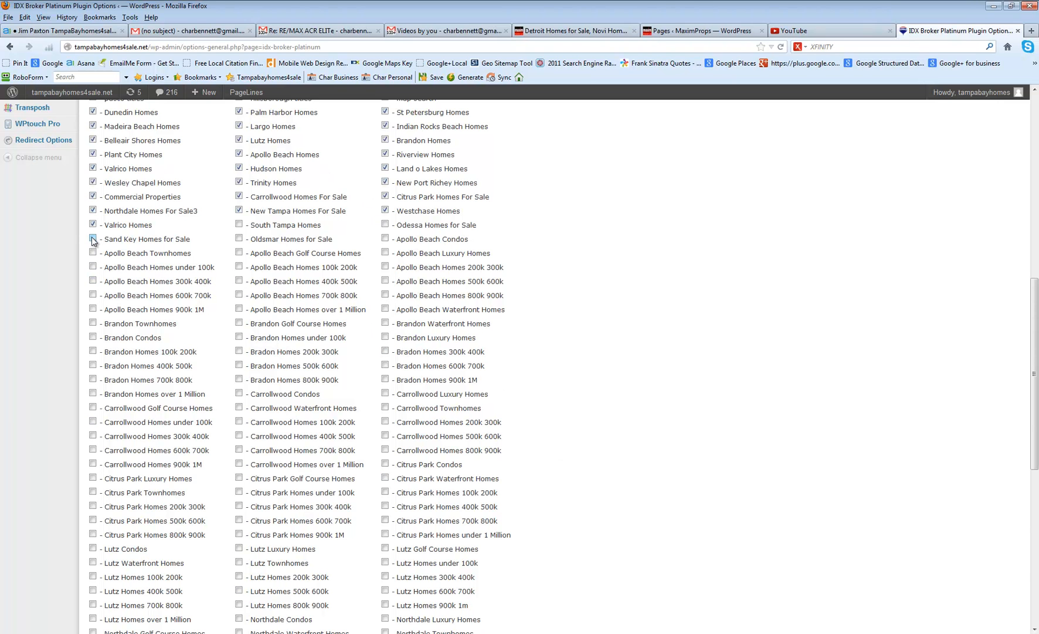
{"action": "left_click", "coordinate": [240, 238]}
{"action": "left_click", "coordinate": [239, 225]}
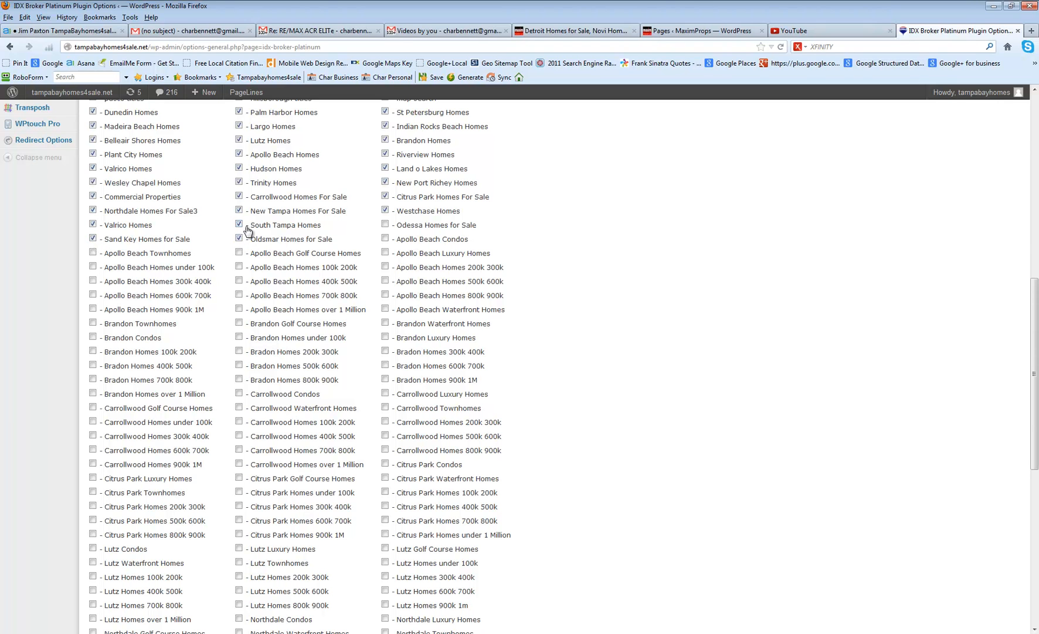
{"action": "left_click", "coordinate": [385, 225]}
Step: Enable the Northdale Homes for Sale link at the end of the neighborhood links list
{"action": "scroll", "coordinate": [141, 350], "scroll_direction": "down", "scroll_amount": 2}
{"action": "scroll", "coordinate": [145, 350], "scroll_direction": "down", "scroll_amount": 2}
{"action": "scroll", "coordinate": [146, 350], "scroll_direction": "down", "scroll_amount": 6}
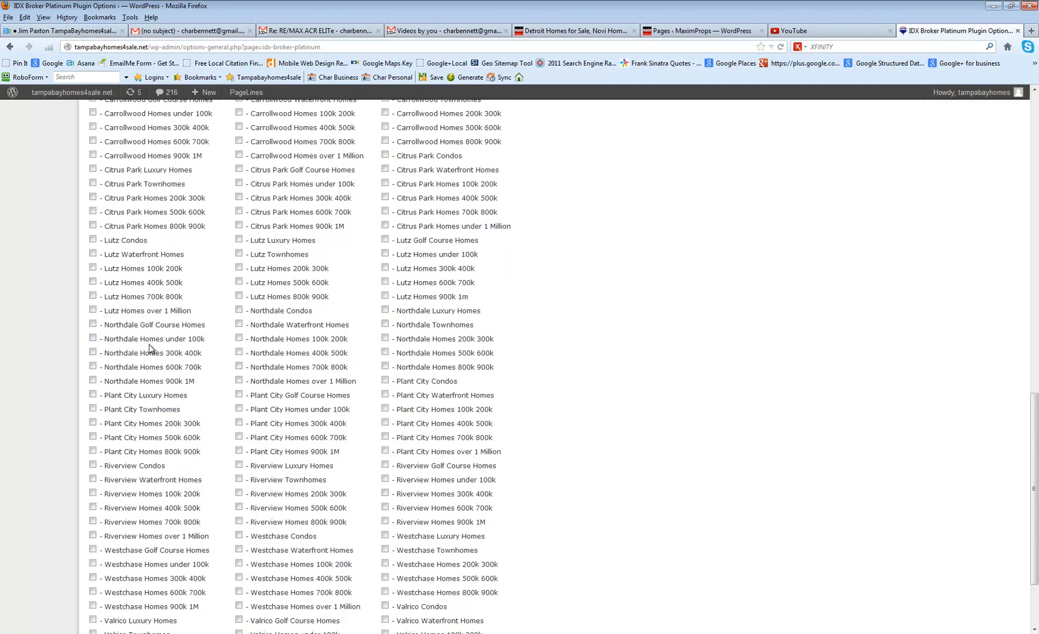
{"action": "scroll", "coordinate": [147, 352], "scroll_direction": "down", "scroll_amount": 3}
{"action": "left_click", "coordinate": [240, 540]}
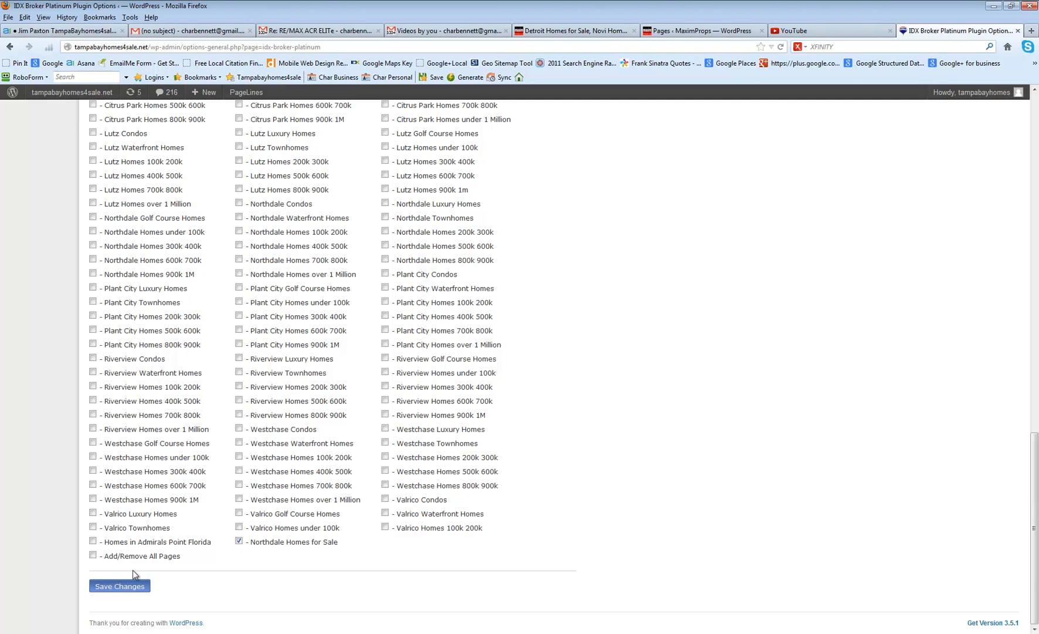
Step: Save the IDX plugin settings and open the WordPress menu editor
{"action": "left_click", "coordinate": [116, 588]}
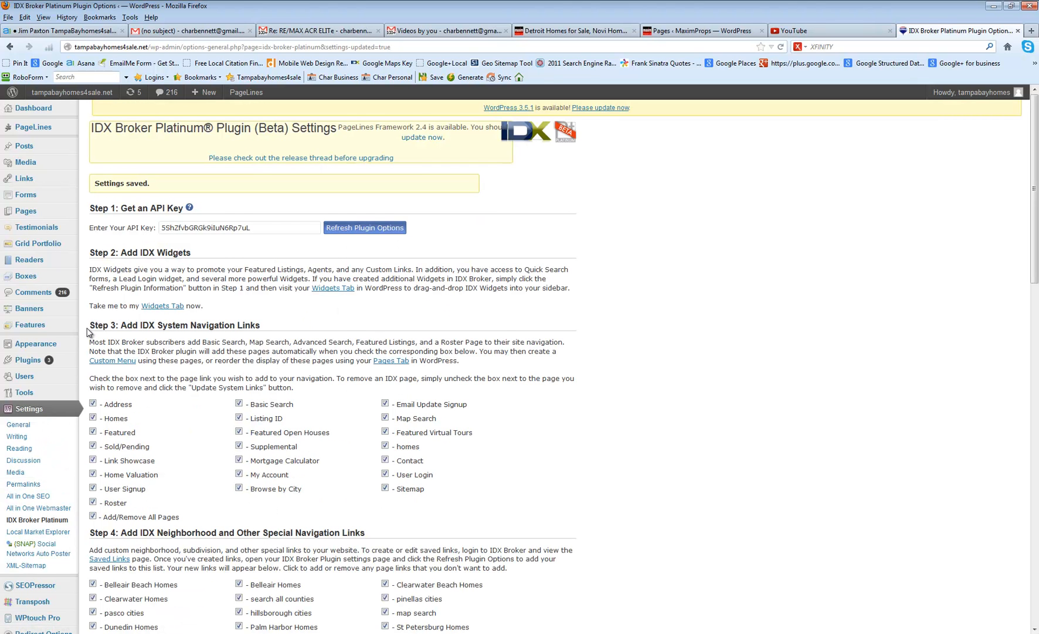
{"action": "mouse_move", "coordinate": [52, 345]}
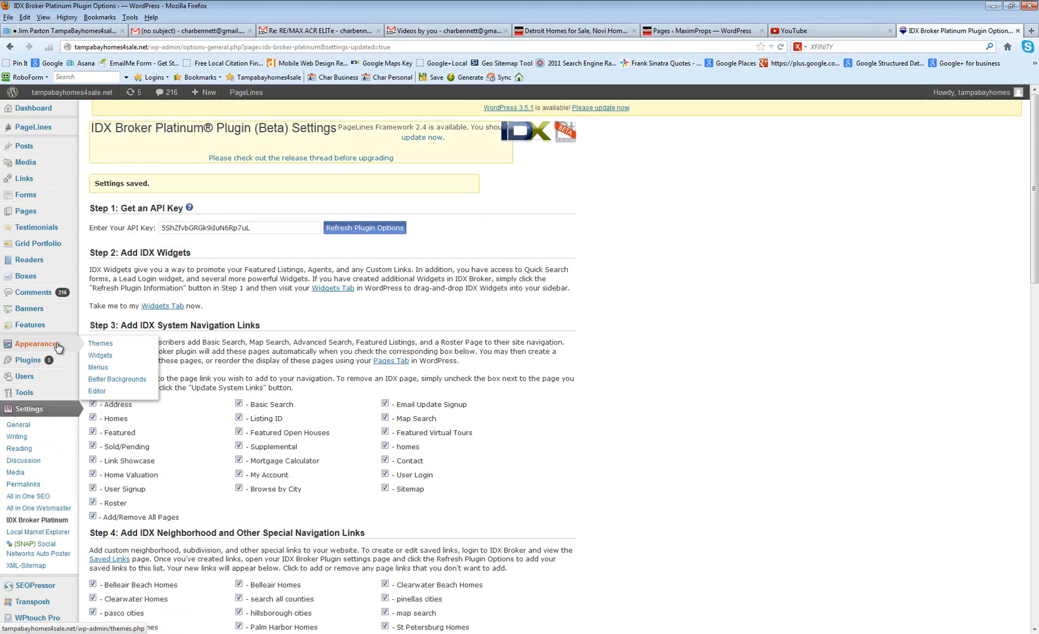
{"action": "left_click", "coordinate": [101, 367]}
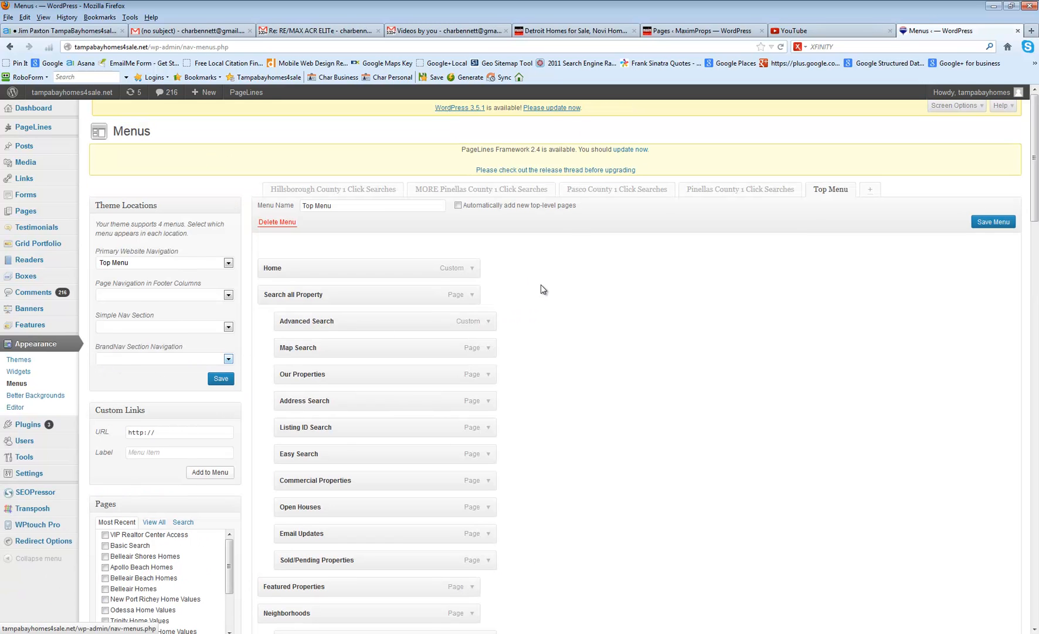
Step: Remove the old Northdale Homes item from the Hillsborough County submenu of the Top Menu
{"action": "scroll", "coordinate": [539, 293], "scroll_direction": "down", "scroll_amount": 5}
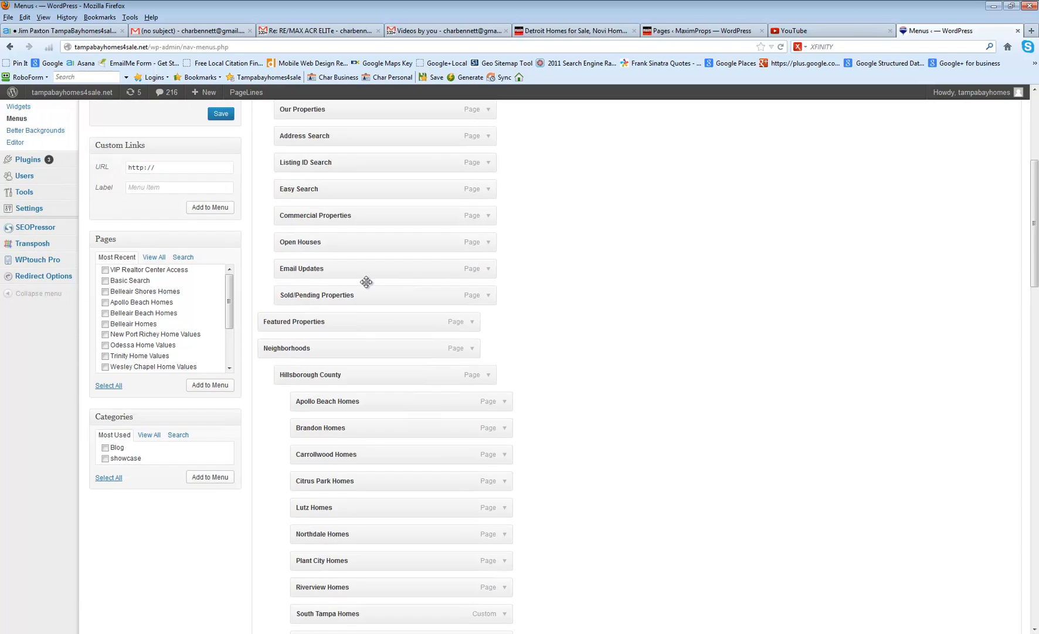
{"action": "scroll", "coordinate": [311, 268], "scroll_direction": "up", "scroll_amount": 4}
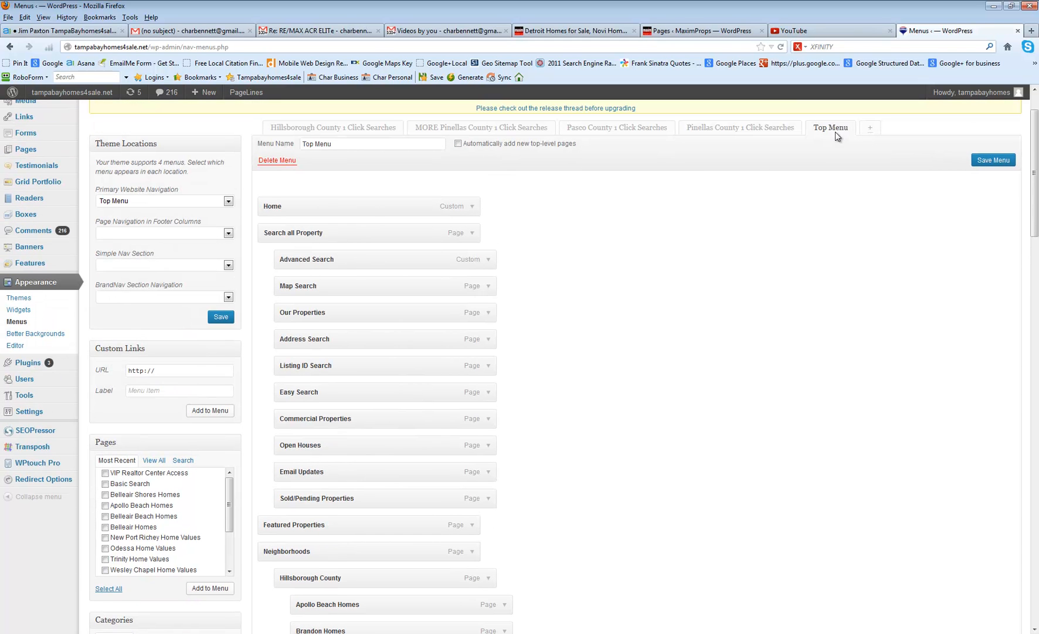
{"action": "scroll", "coordinate": [404, 284], "scroll_direction": "down", "scroll_amount": 5}
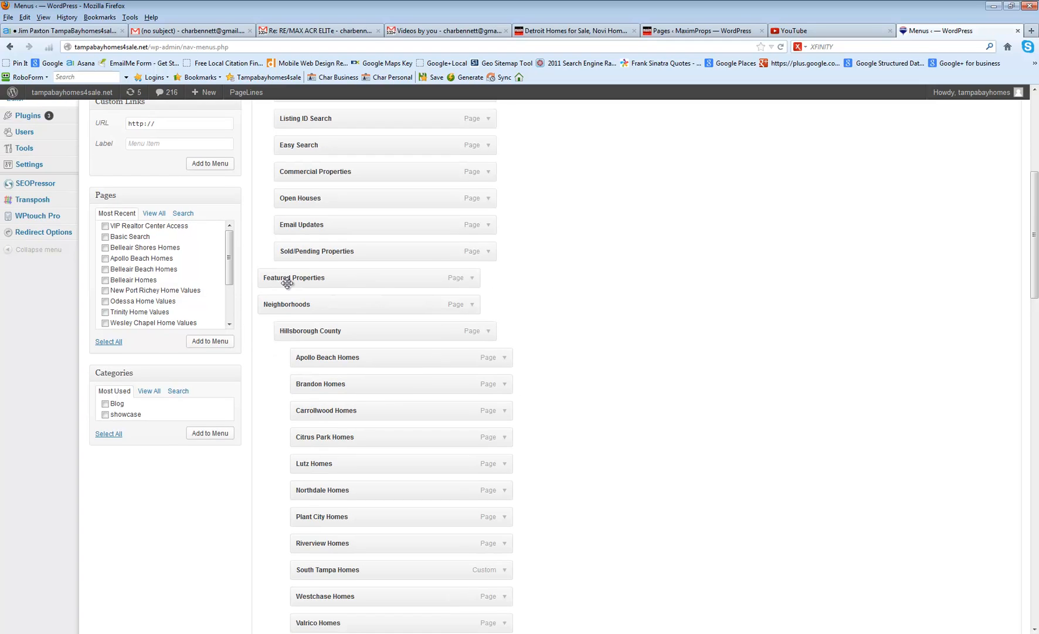
{"action": "scroll", "coordinate": [327, 363], "scroll_direction": "down", "scroll_amount": 1}
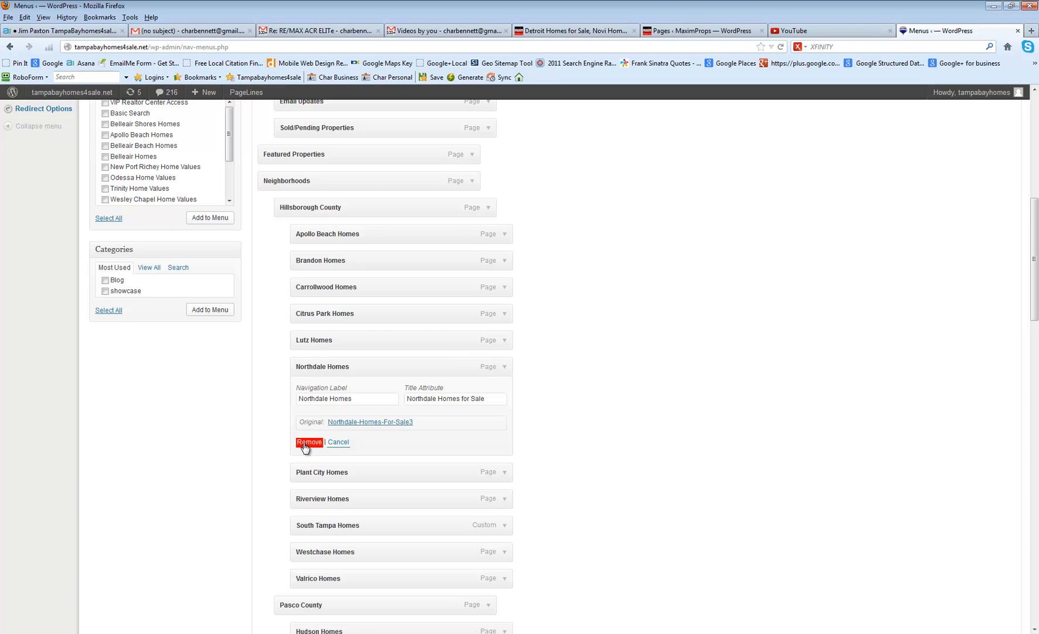
{"action": "left_click", "coordinate": [305, 444]}
Step: Search the pages for Northdale, add Northdale-Homes-for-Sale to the Top Menu and place it below Lutz Homes under Hillsborough County
{"action": "scroll", "coordinate": [252, 400], "scroll_direction": "up", "scroll_amount": 4}
{"action": "scroll", "coordinate": [252, 400], "scroll_direction": "up", "scroll_amount": 5}
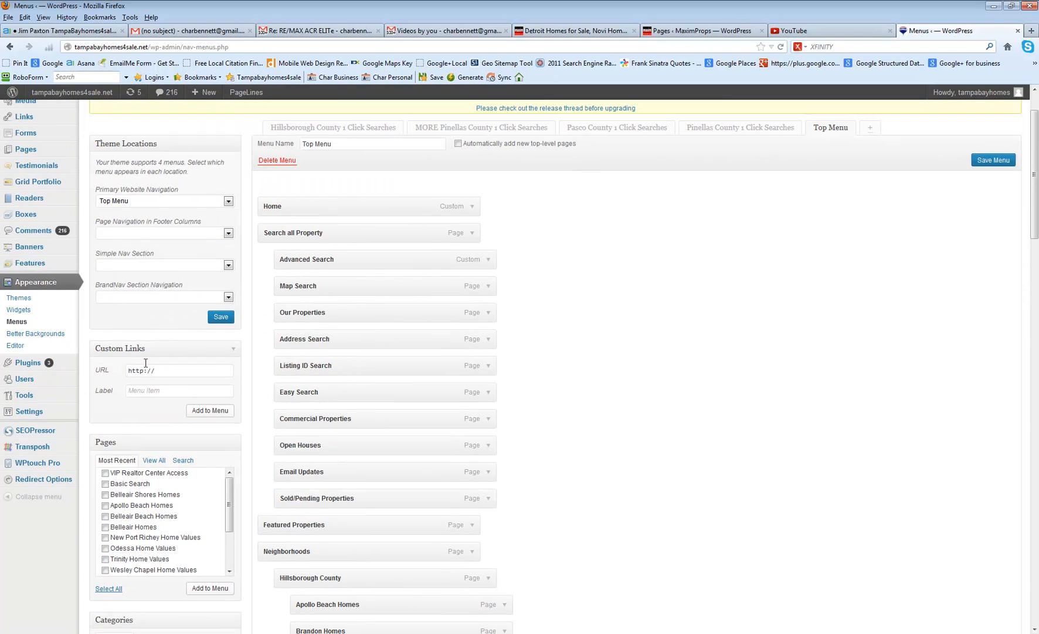
{"action": "scroll", "coordinate": [141, 470], "scroll_direction": "down", "scroll_amount": 2}
{"action": "scroll", "coordinate": [141, 421], "scroll_direction": "down", "scroll_amount": 1}
{"action": "scroll", "coordinate": [191, 440], "scroll_direction": "up", "scroll_amount": 2}
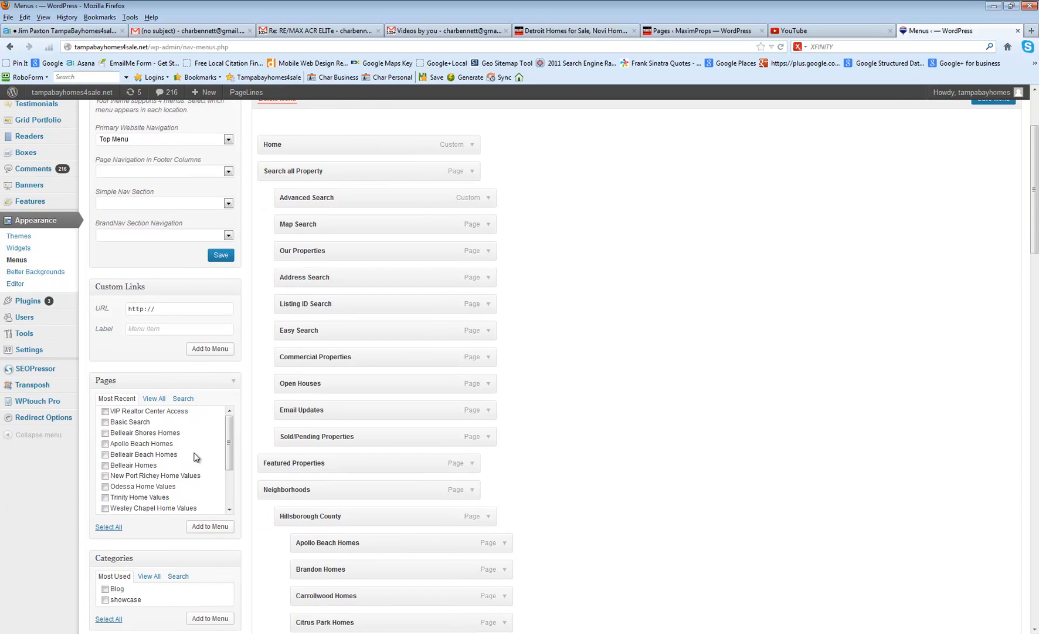
{"action": "left_click", "coordinate": [183, 400]}
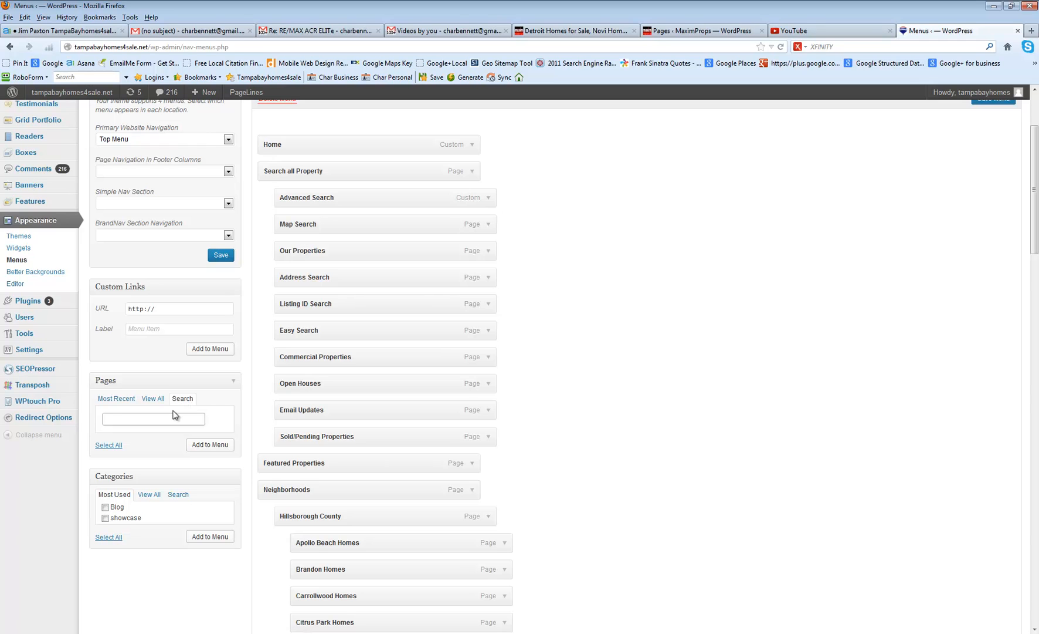
{"action": "type", "text": "Northdale"}
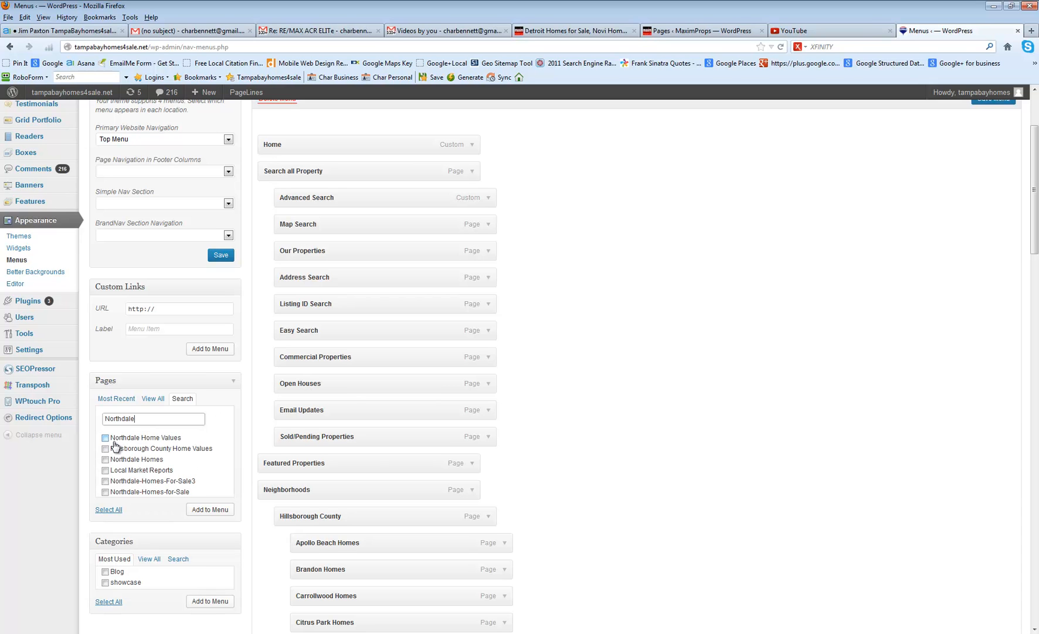
{"action": "left_click", "coordinate": [106, 460]}
{"action": "scroll", "coordinate": [136, 445], "scroll_direction": "down", "scroll_amount": 2}
{"action": "left_click", "coordinate": [105, 430]}
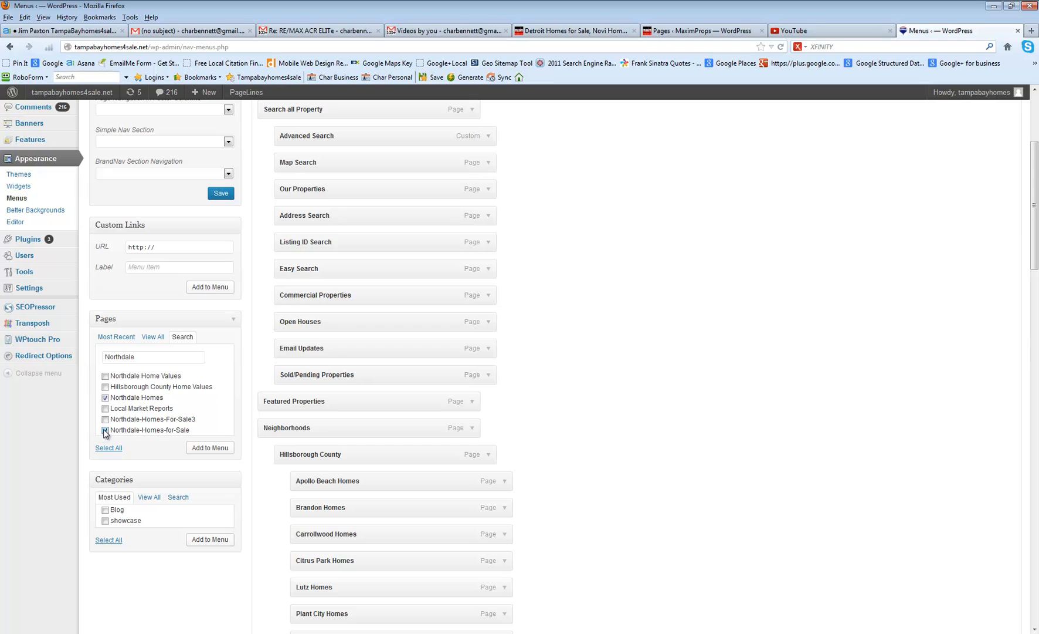
{"action": "left_click", "coordinate": [106, 398]}
{"action": "scroll", "coordinate": [565, 451], "scroll_direction": "down", "scroll_amount": 15}
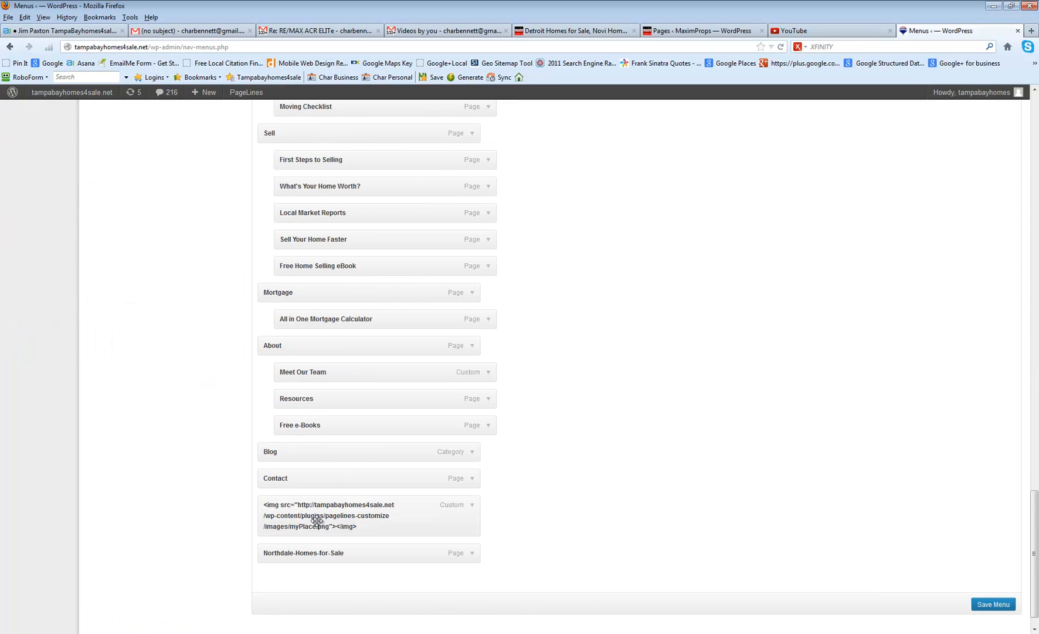
{"action": "left_click_drag", "start_coordinate": [309, 552], "coordinate": [350, 318]}
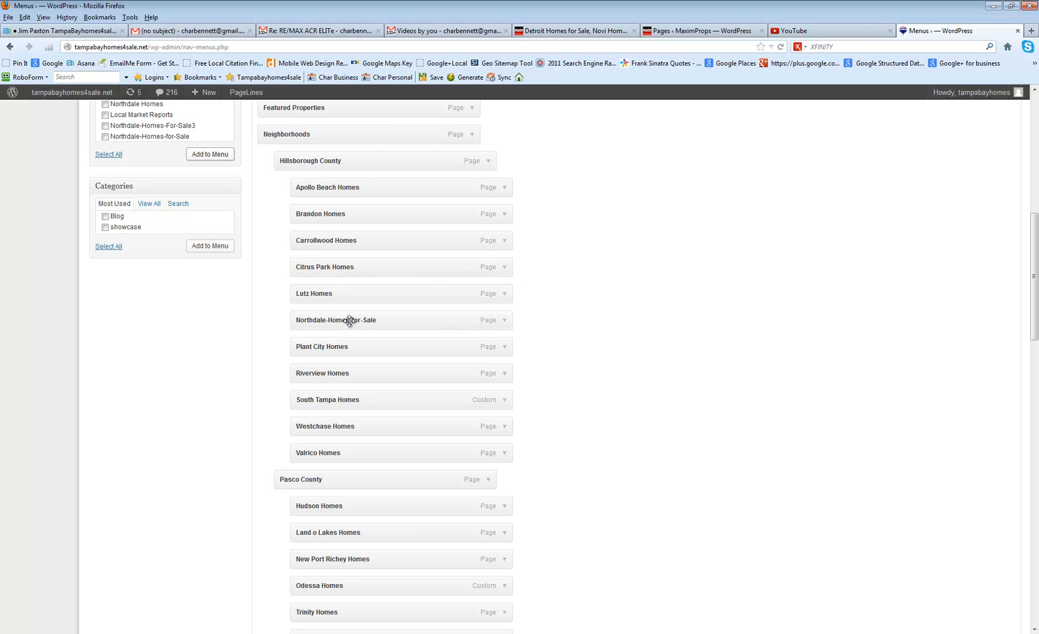
Step: Set both the navigation label and the title attribute of the new Northdale menu item to "Northdale Homes"
{"action": "left_click", "coordinate": [505, 321]}
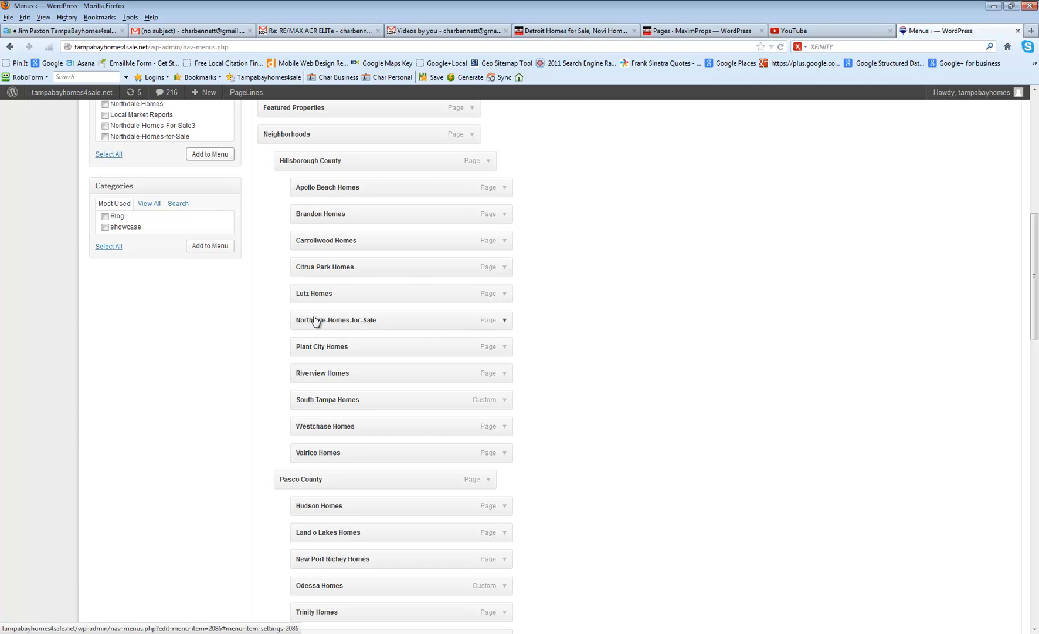
{"action": "left_click", "coordinate": [352, 355]}
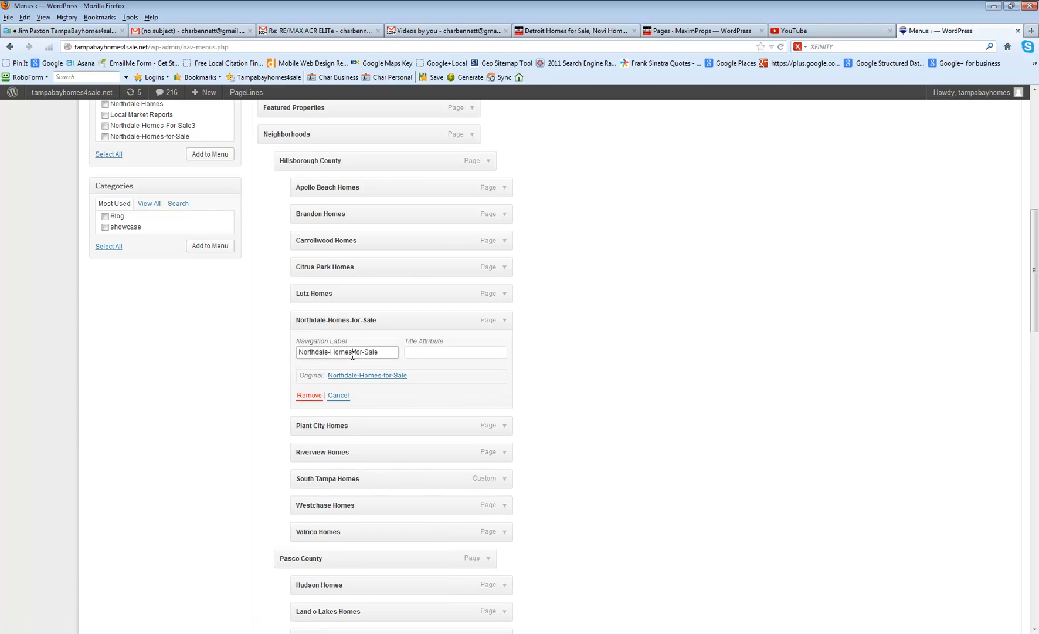
{"action": "key", "text": "Delete"}
{"action": "key", "text": "Delete"}
{"action": "key", "text": "Delete"}
{"action": "key", "text": "Delete"}
{"action": "key", "text": "Delete"}
{"action": "key", "text": "Delete"}
{"action": "key", "text": "BackSpace"}
{"action": "key", "text": "ctrl+a"}
{"action": "key", "text": "ctrl+c"}
{"action": "left_click", "coordinate": [434, 351]}
{"action": "key", "text": "ctrl+v"}
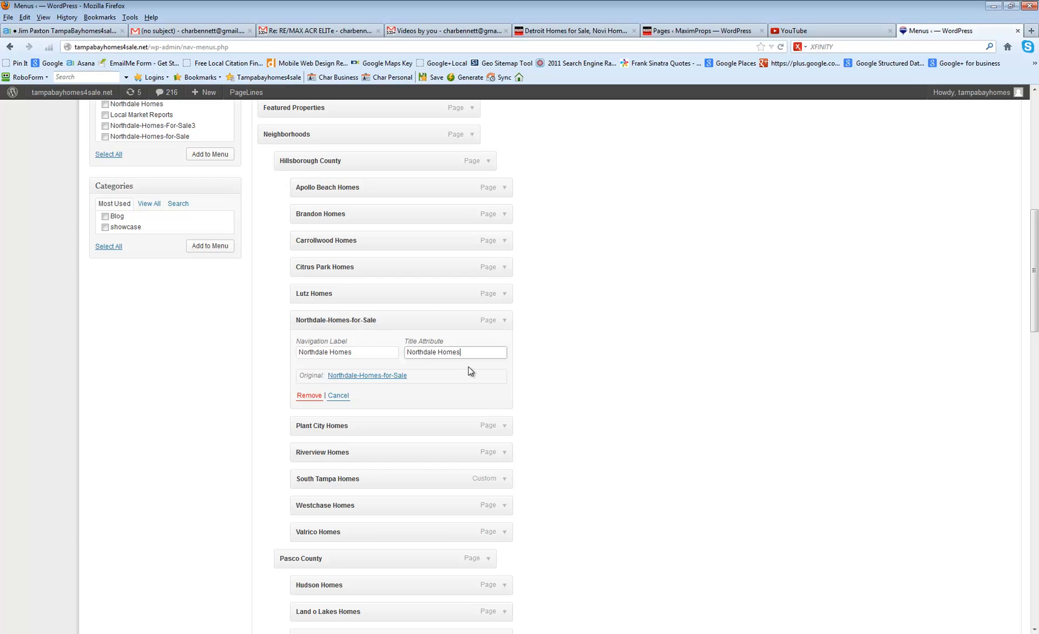
Step: Save the Top Menu
{"action": "scroll", "coordinate": [519, 393], "scroll_direction": "down", "scroll_amount": 6}
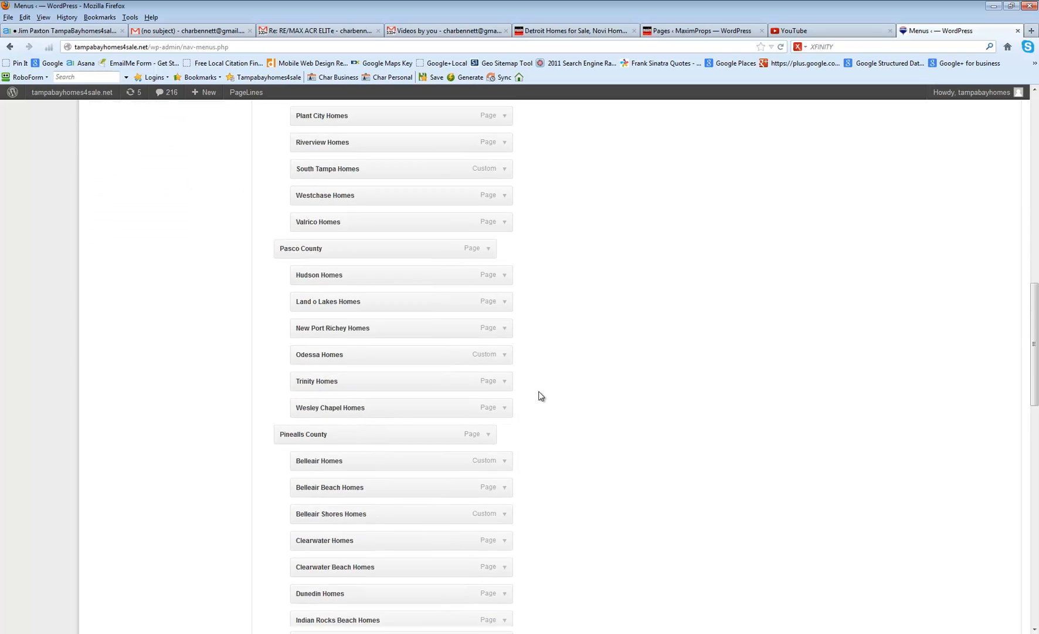
{"action": "scroll", "coordinate": [706, 388], "scroll_direction": "up", "scroll_amount": 12}
{"action": "scroll", "coordinate": [1007, 193], "scroll_direction": "up", "scroll_amount": 4}
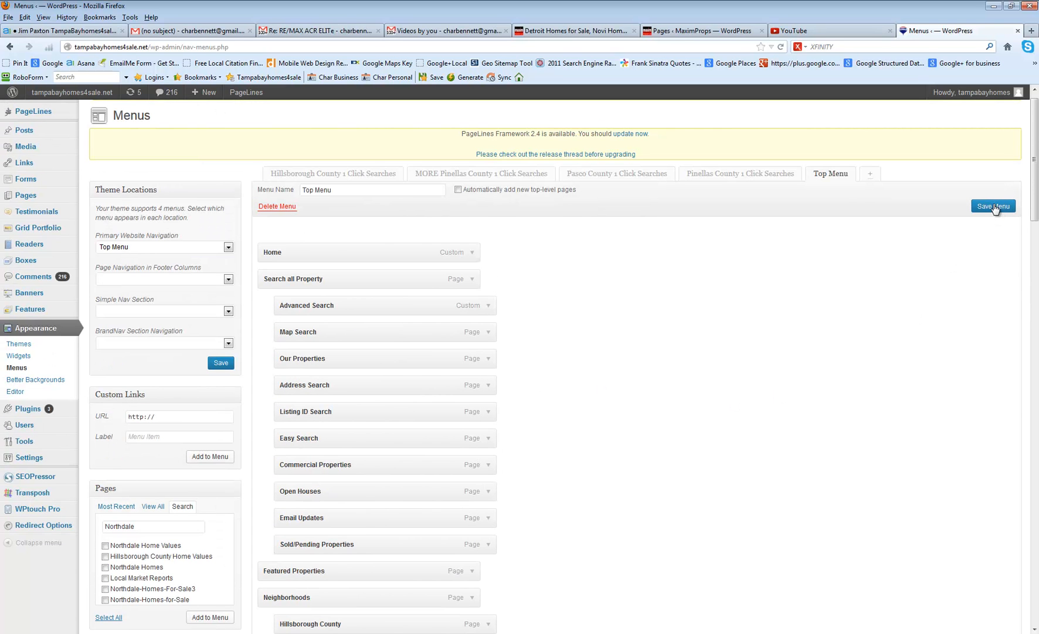
{"action": "left_click", "coordinate": [996, 207]}
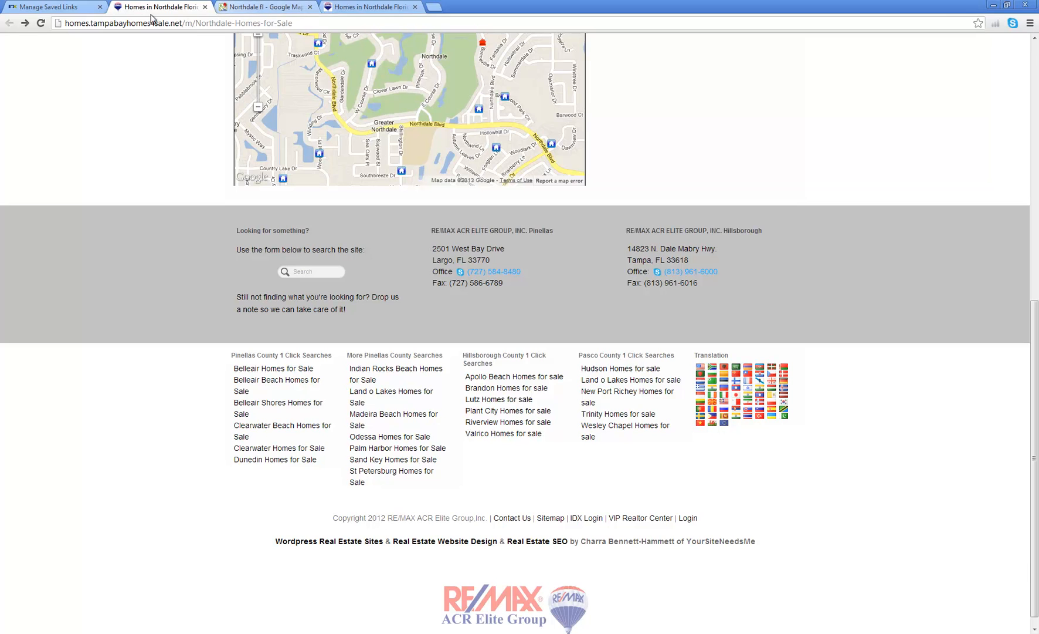
Step: Switch to Chrome, check the new Northdale page's URL path, and open the Northdale-Homes-For-Sale3 saved link in a new tab
{"action": "double_click", "coordinate": [192, 24]}
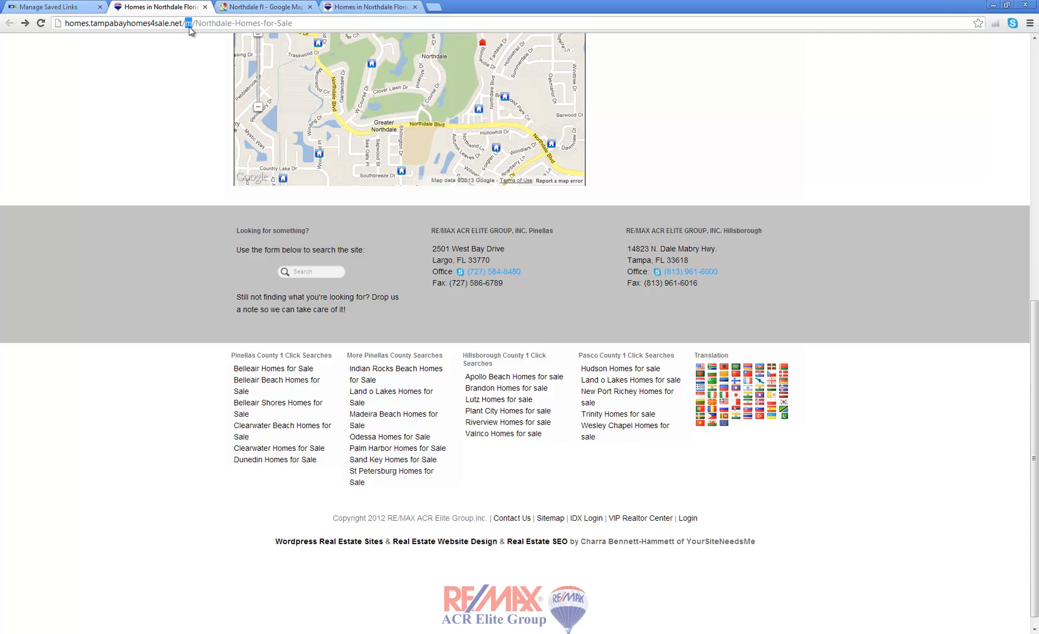
{"action": "scroll", "coordinate": [176, 88], "scroll_direction": "up", "scroll_amount": 10}
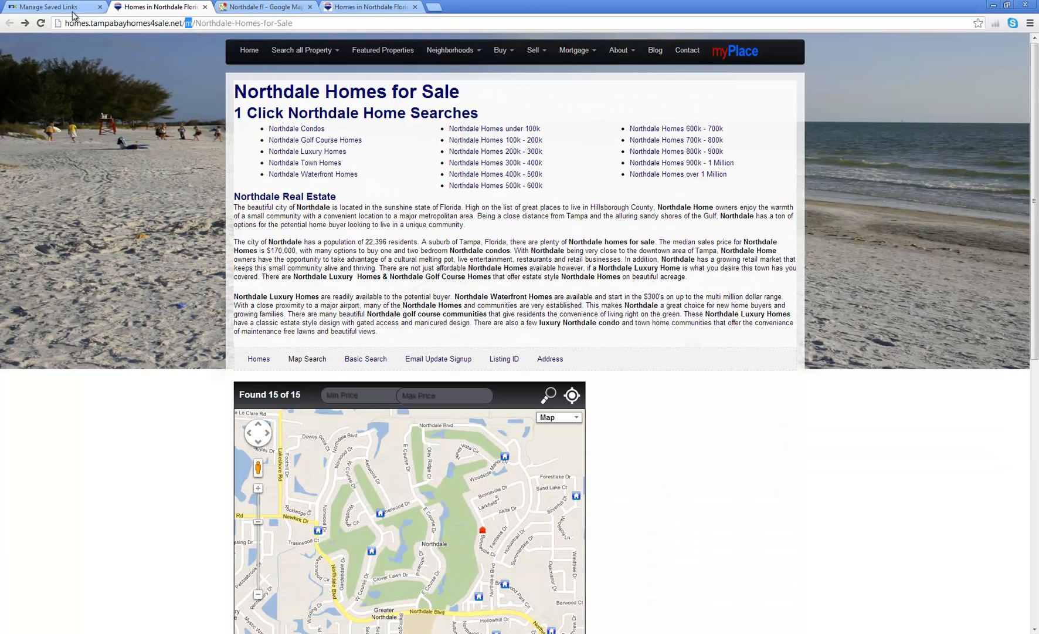
{"action": "left_click", "coordinate": [76, 7]}
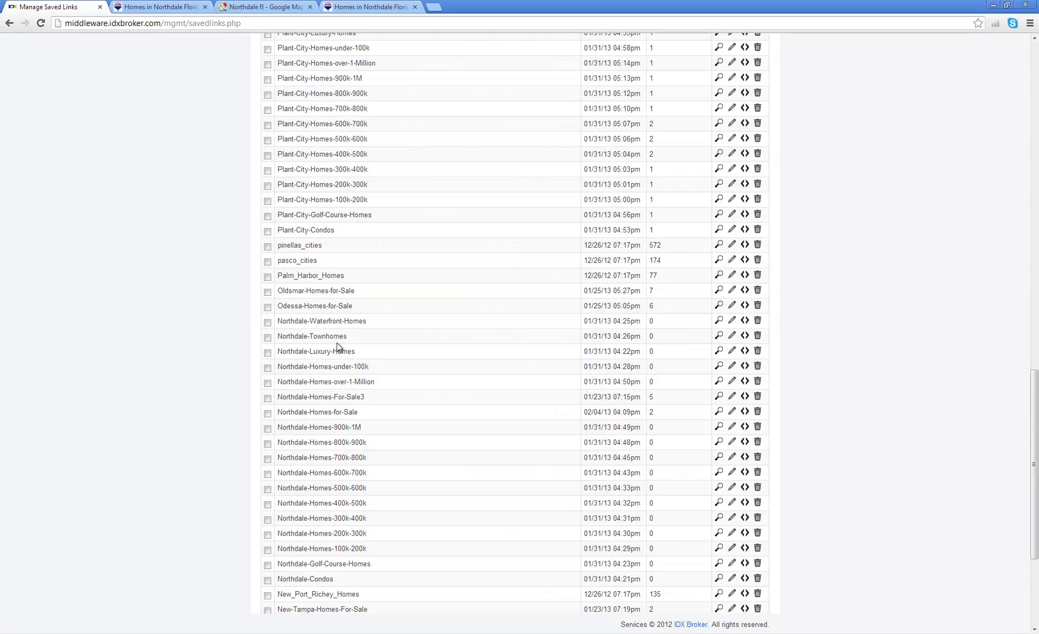
{"action": "right_click", "coordinate": [720, 397]}
{"action": "left_click", "coordinate": [768, 405]}
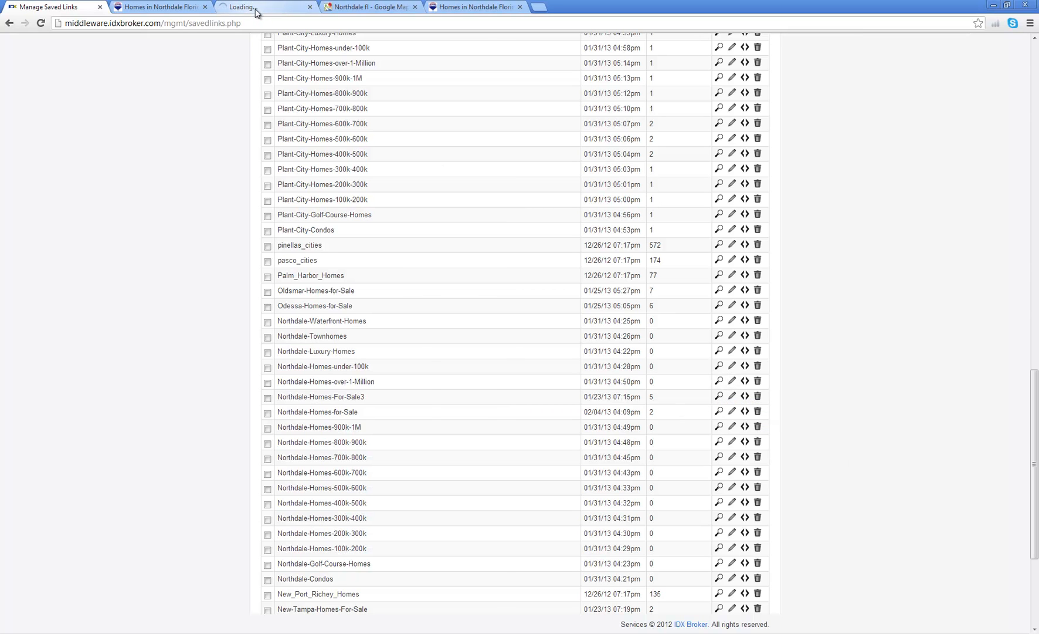
Step: Compare the path segment before the link name in the URLs of the old and new Northdale pages
{"action": "left_click", "coordinate": [250, 8]}
{"action": "left_click", "coordinate": [188, 22]}
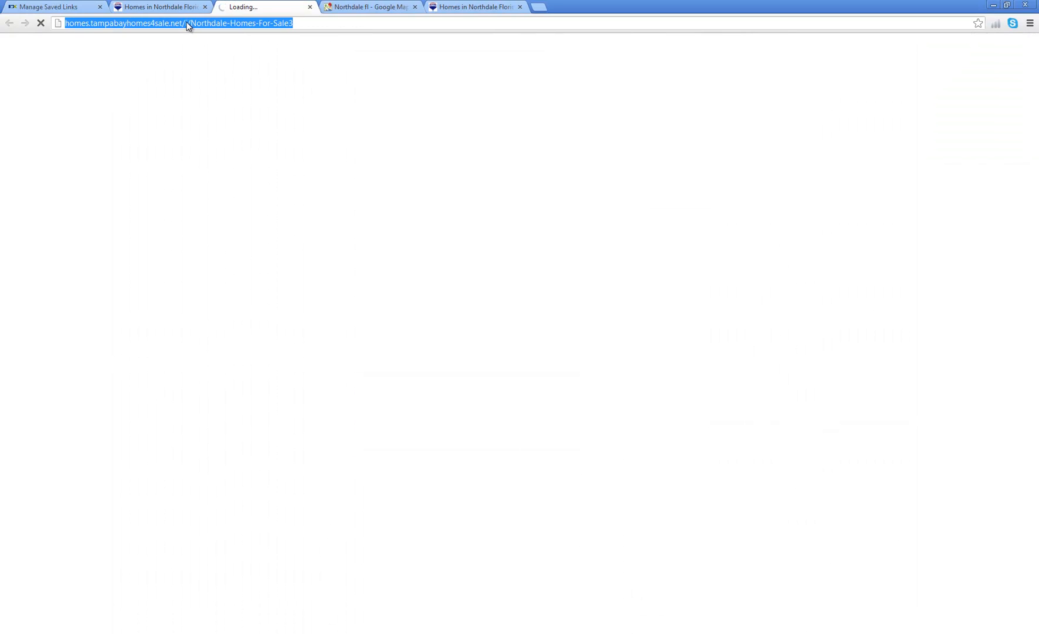
{"action": "left_click", "coordinate": [188, 23]}
{"action": "left_click_drag", "start_coordinate": [185, 23], "coordinate": [189, 23]}
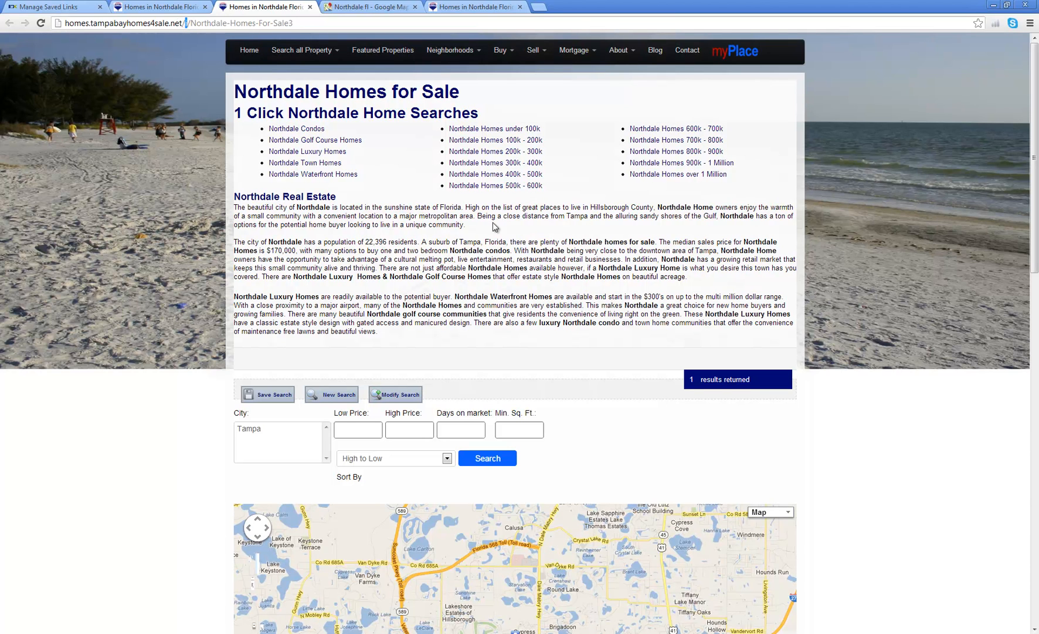
{"action": "left_click", "coordinate": [179, 7]}
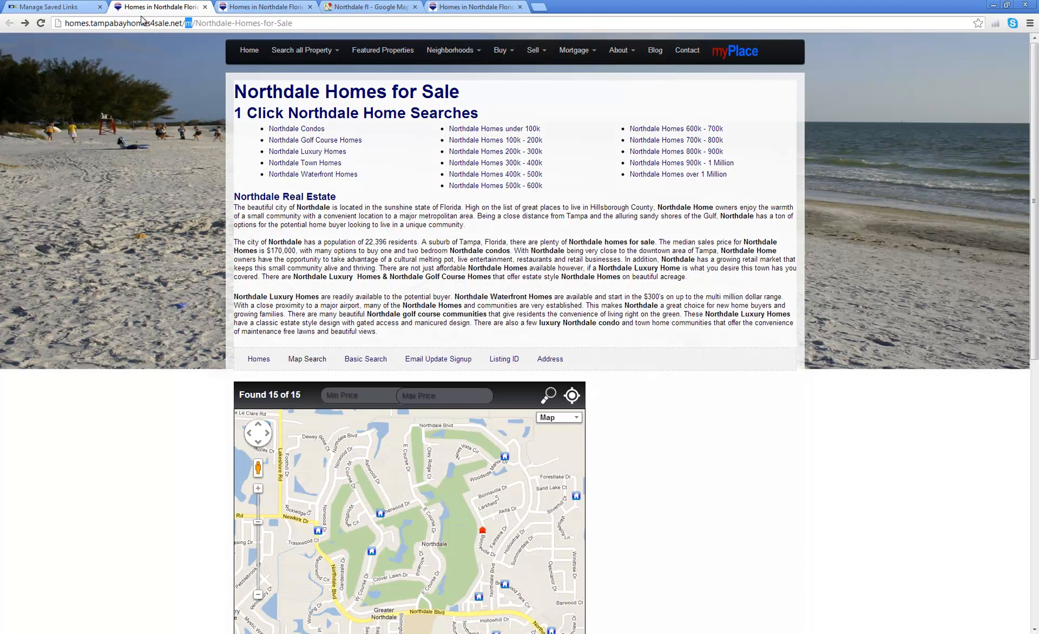
{"action": "left_click", "coordinate": [193, 24]}
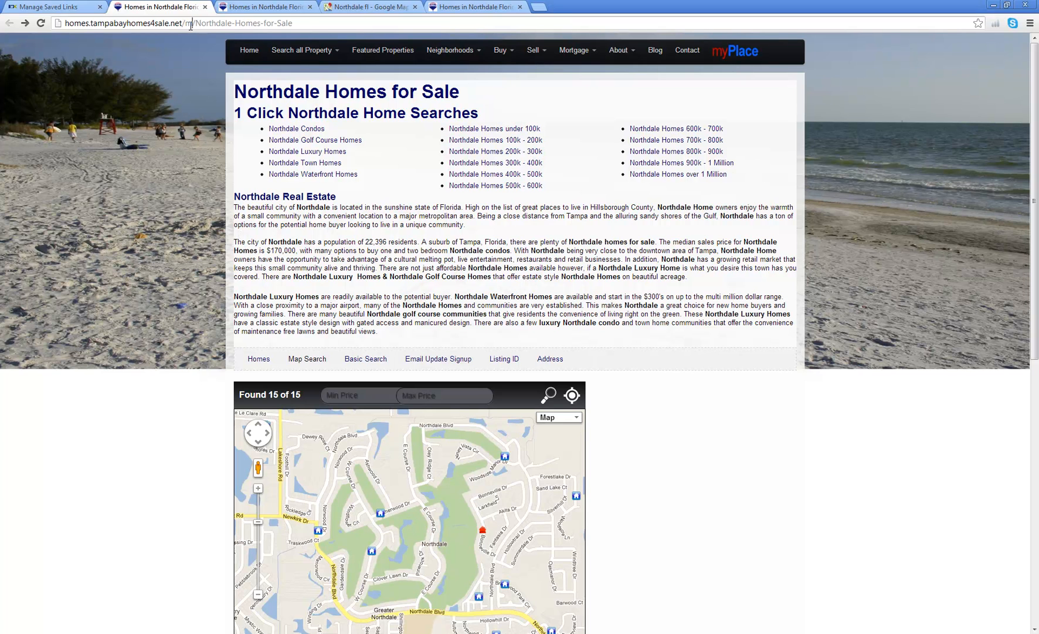